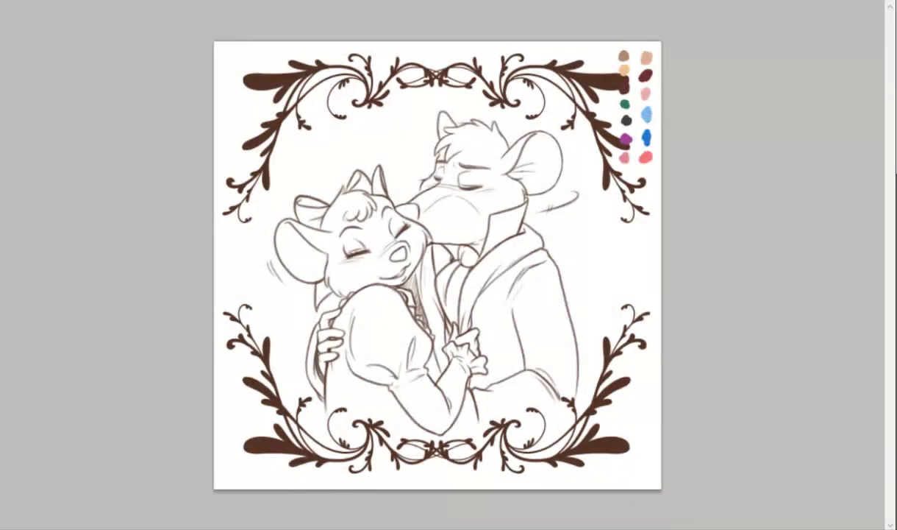
Select the Olivia skin layer, zoom in on the girl mouse's face, and shrink the brush.
right_click(592, 293)
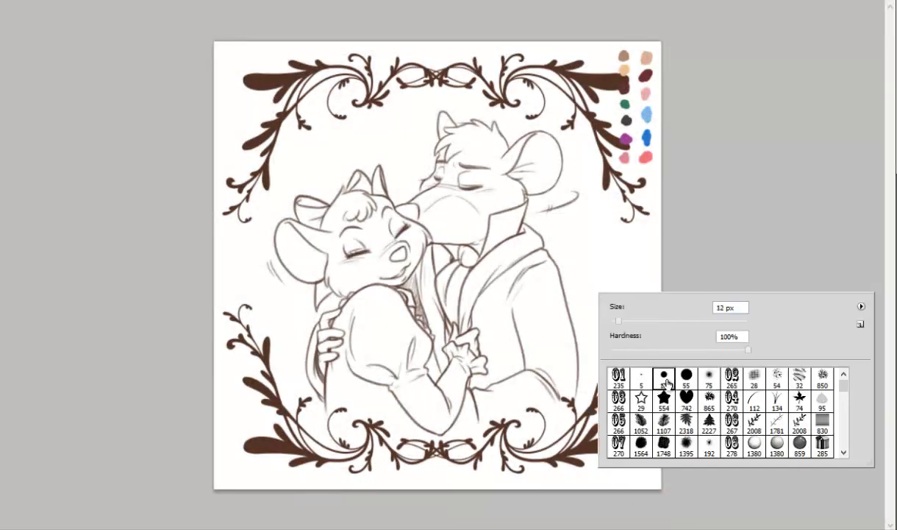
key("Escape")
key("ctrl+plus")
key("F7")
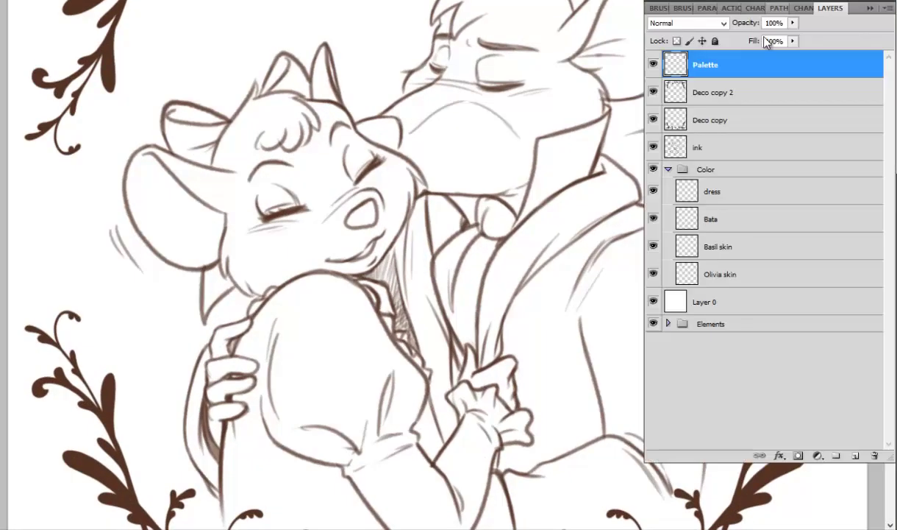
left_click(697, 272)
key("F7")
scroll(828, 37, "up", 5)
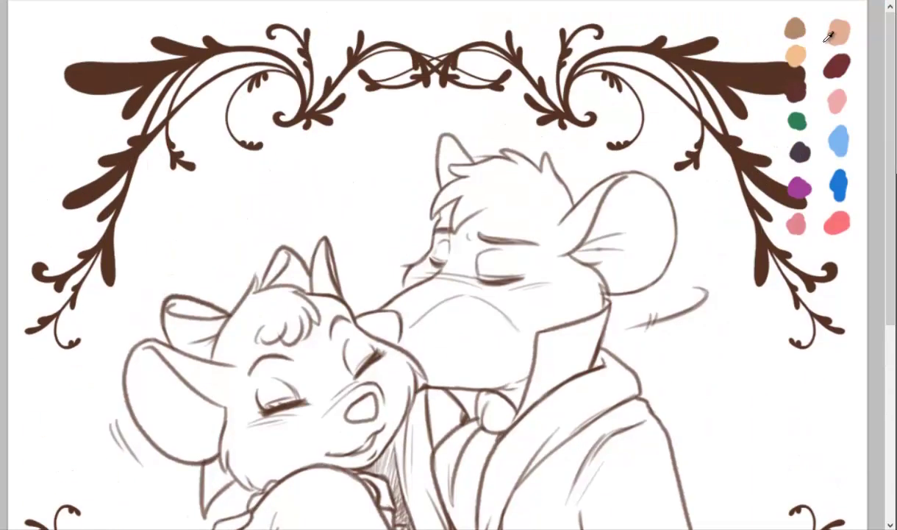
left_click(271, 458)
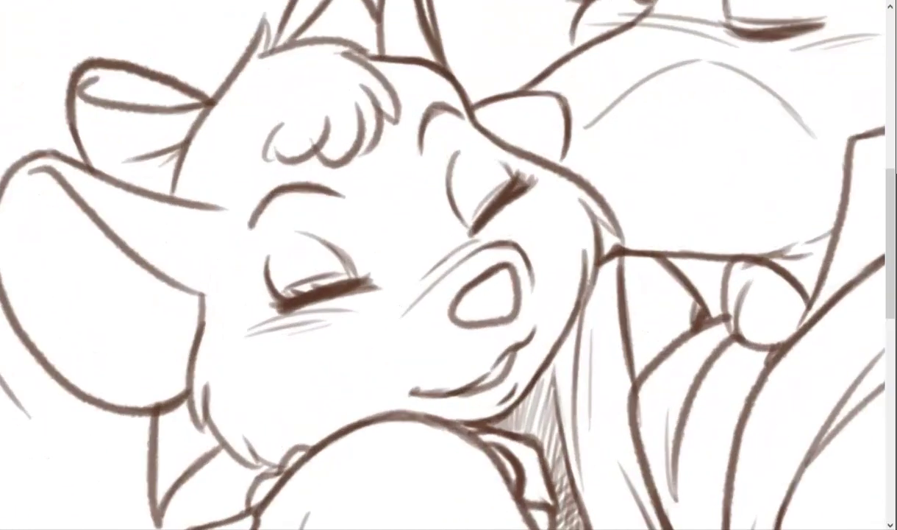
scroll(377, 221, "up", 2)
right_click(264, 83)
key("Return")
Paint tan skin tone along the forehead, right ear, and cheek down to the chin.
mouse_move(264, 77)
left_mouse_down()
mouse_move(182, 226)
mouse_move(264, 76)
left_mouse_up()
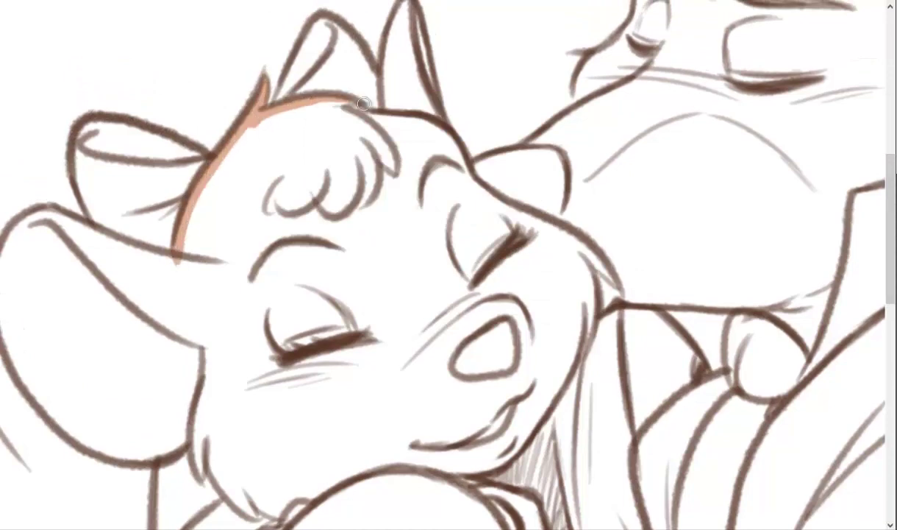
left_click_drag(376, 152, 321, 105)
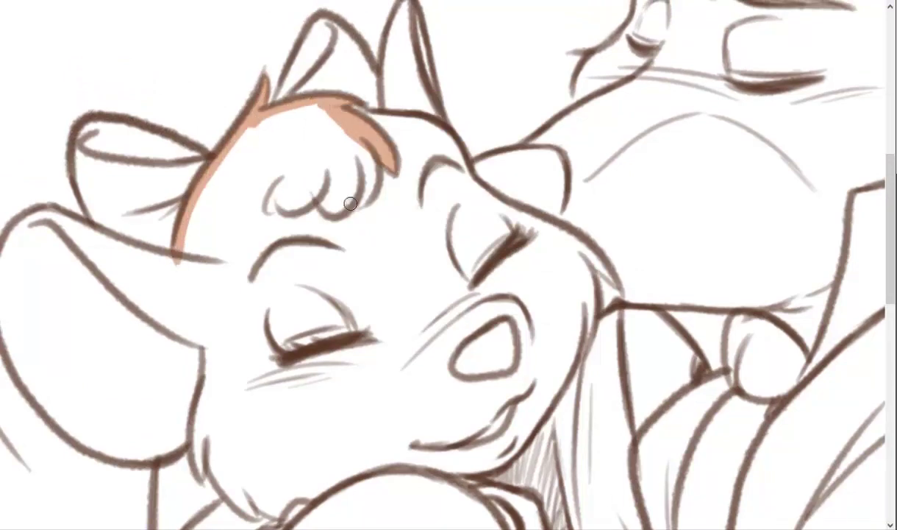
scroll(425, 131, "up", 2)
left_click_drag(407, 76, 388, 127)
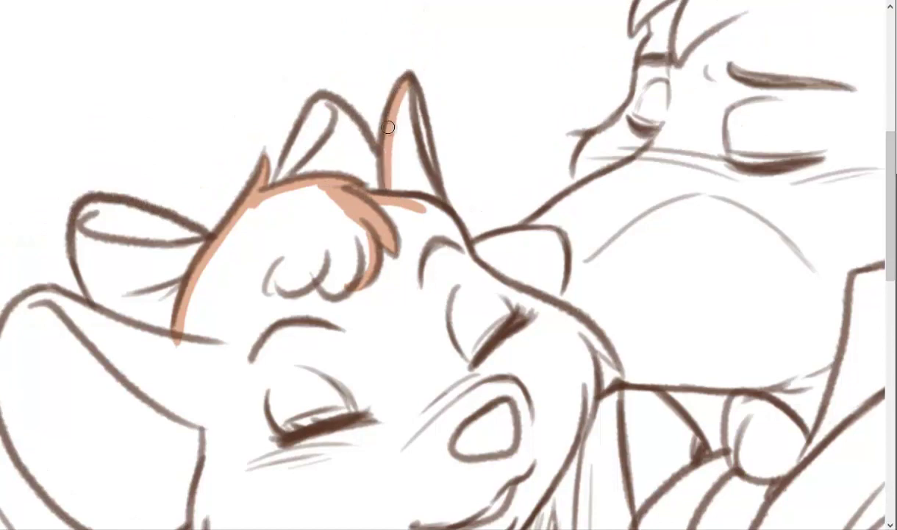
mouse_move(408, 82)
left_mouse_down()
mouse_move(408, 144)
mouse_move(440, 212)
left_mouse_up()
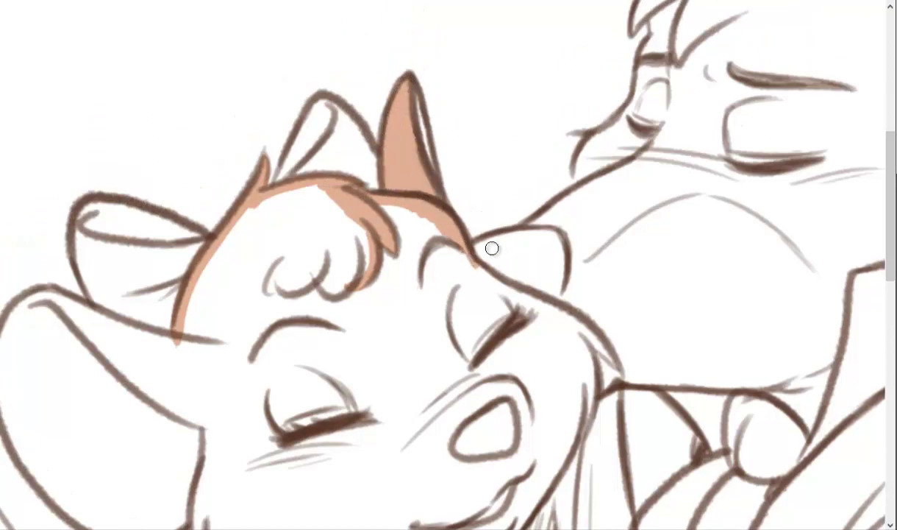
left_click_drag(522, 292, 600, 363)
left_click_drag(550, 315, 361, 196)
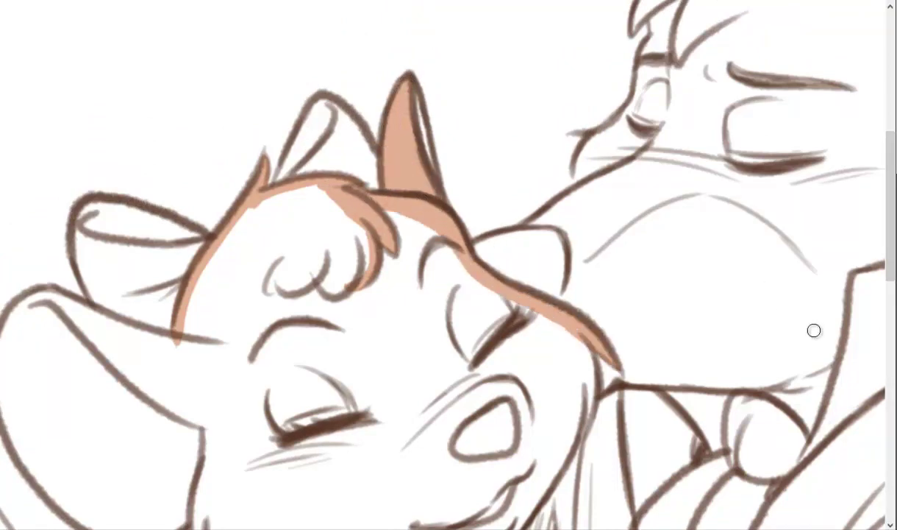
scroll(809, 328, "down", 4)
mouse_move(592, 250)
left_mouse_down()
mouse_move(560, 314)
mouse_move(498, 394)
left_mouse_up()
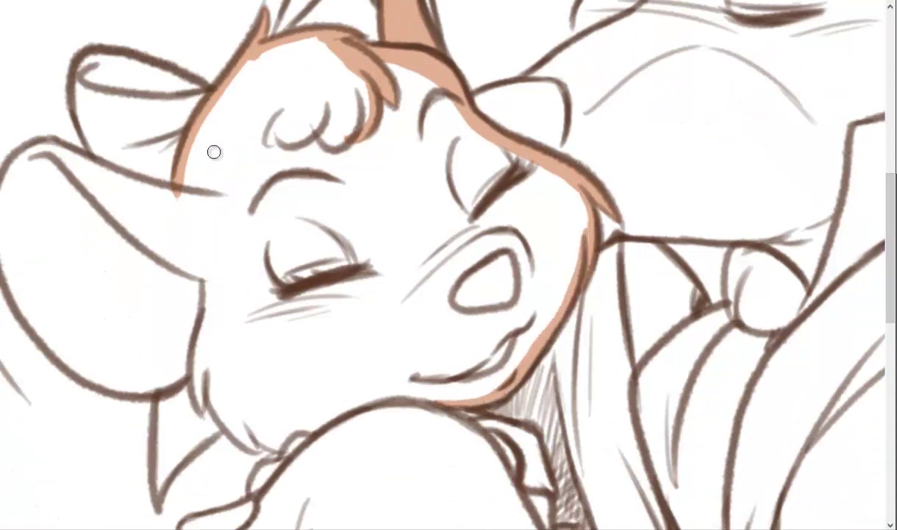
Paint tan skin tone along the left ear, left cheek, jaw, and around the nose.
mouse_move(42, 143)
left_mouse_down()
mouse_move(190, 194)
mouse_move(280, 42)
mouse_move(352, 139)
left_mouse_up()
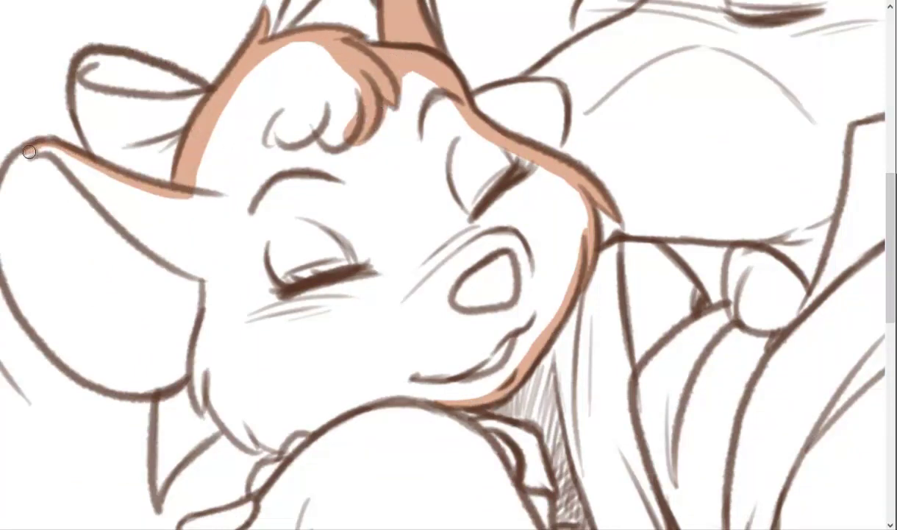
left_click_drag(110, 188, 21, 154)
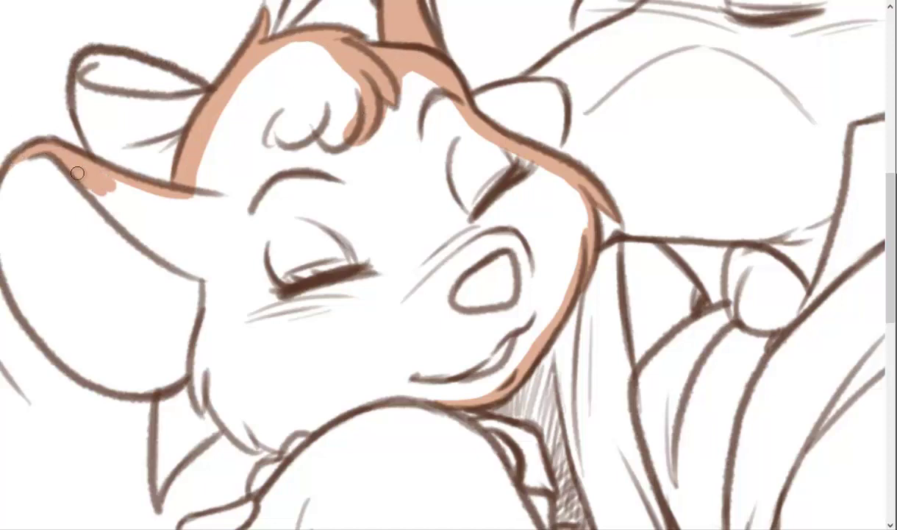
mouse_move(141, 239)
left_mouse_down()
mouse_move(217, 277)
mouse_move(146, 190)
left_mouse_up()
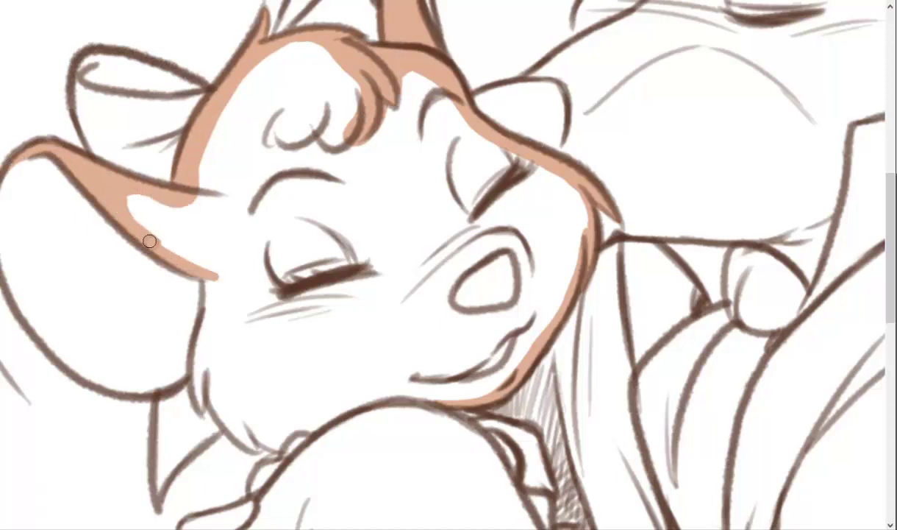
mouse_move(208, 296)
left_mouse_down()
mouse_move(188, 390)
mouse_move(210, 270)
mouse_move(209, 400)
mouse_move(238, 432)
left_mouse_up()
scroll(250, 368, "down", 3)
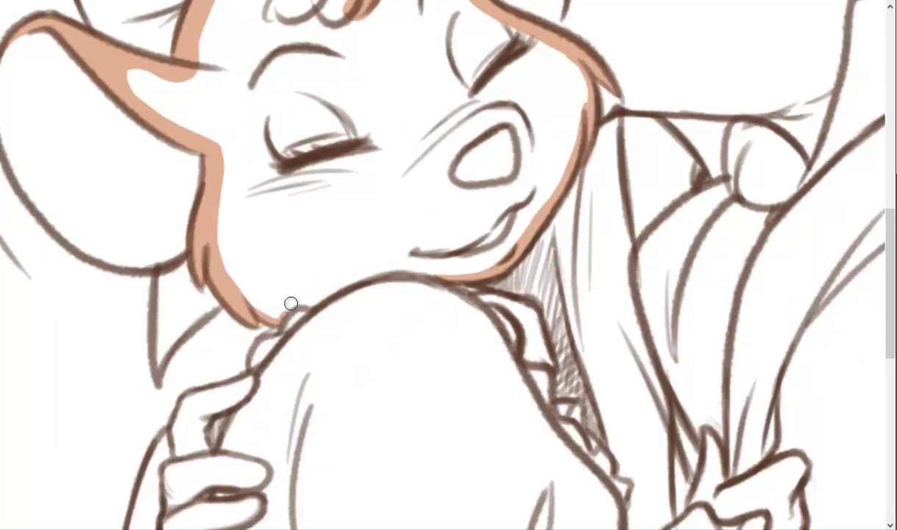
left_click_drag(324, 297, 517, 214)
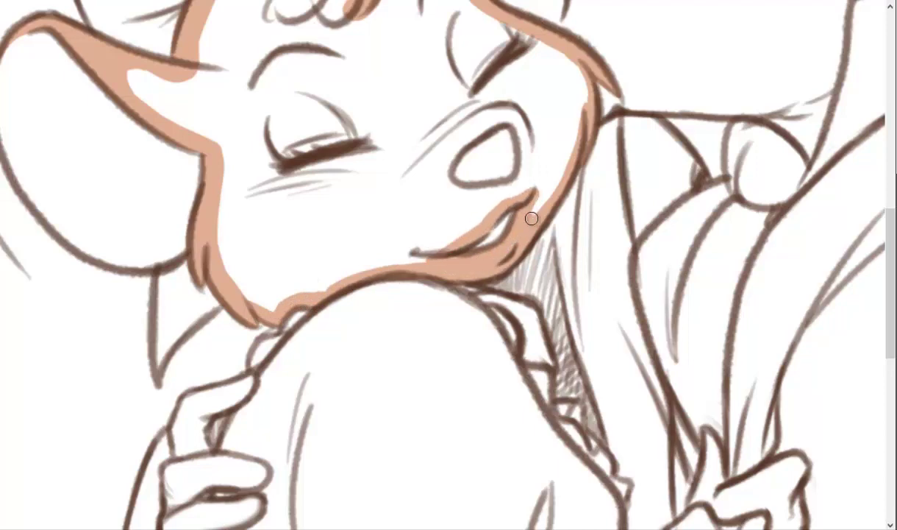
mouse_move(450, 168)
left_mouse_down()
mouse_move(438, 141)
mouse_move(508, 140)
mouse_move(443, 175)
left_mouse_up()
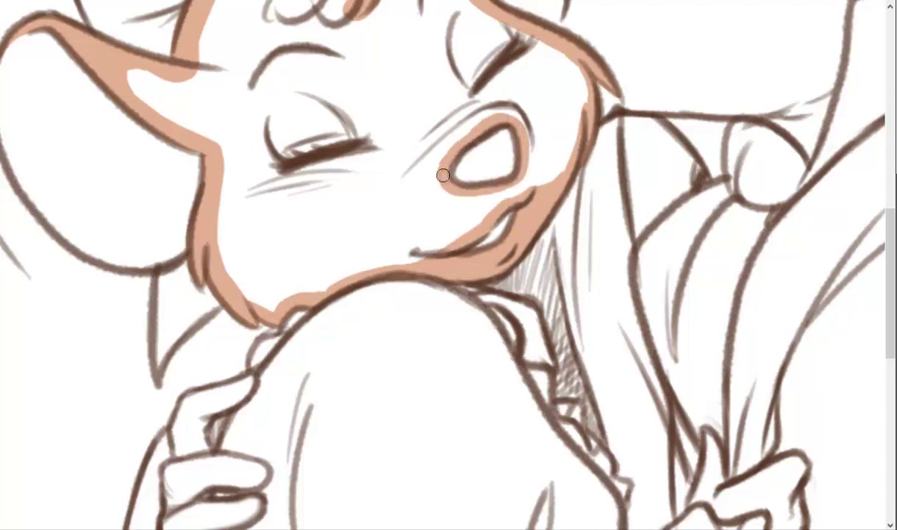
Magic-wand the outlined head and fill it with skin tone using the Paint Bucket.
key("ctrl+0")
left_click(374, 248)
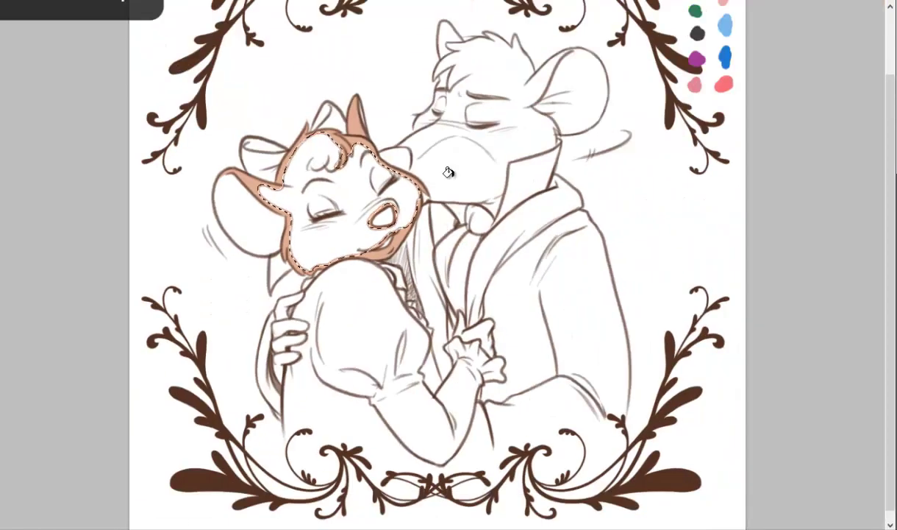
left_click(375, 248)
key("ctrl+d")
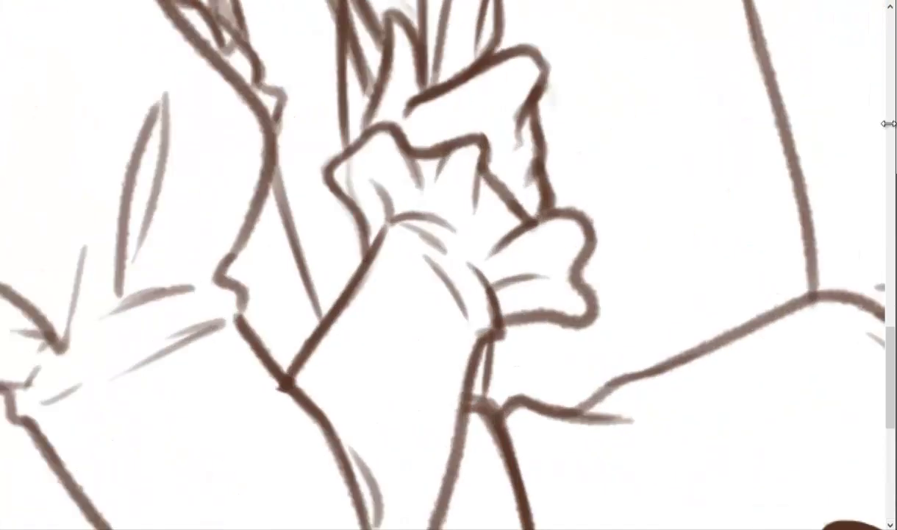
Brush skin tone over the girl mouse's hand.
scroll(888, 124, "up", 3)
left_click_drag(392, 153, 374, 249)
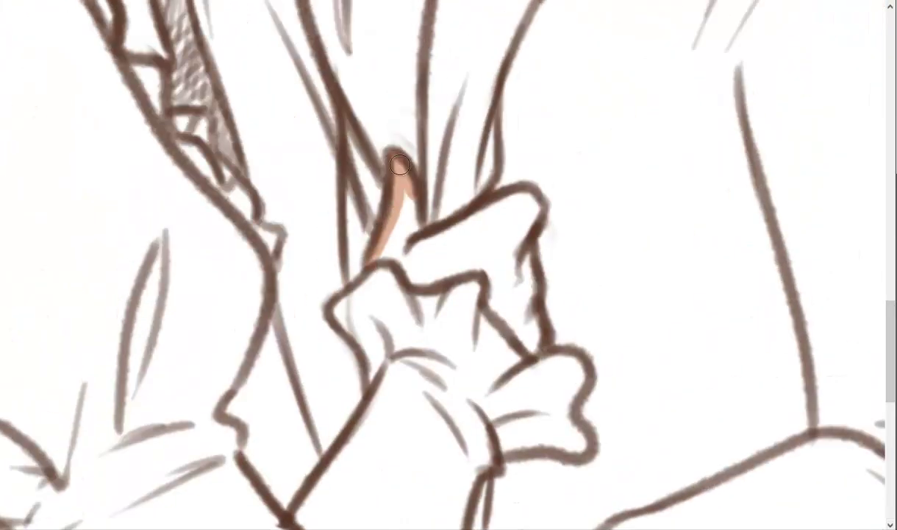
mouse_move(399, 165)
left_mouse_down()
mouse_move(390, 255)
mouse_move(426, 236)
mouse_move(515, 221)
mouse_move(496, 307)
mouse_move(475, 237)
mouse_move(510, 311)
left_mouse_up()
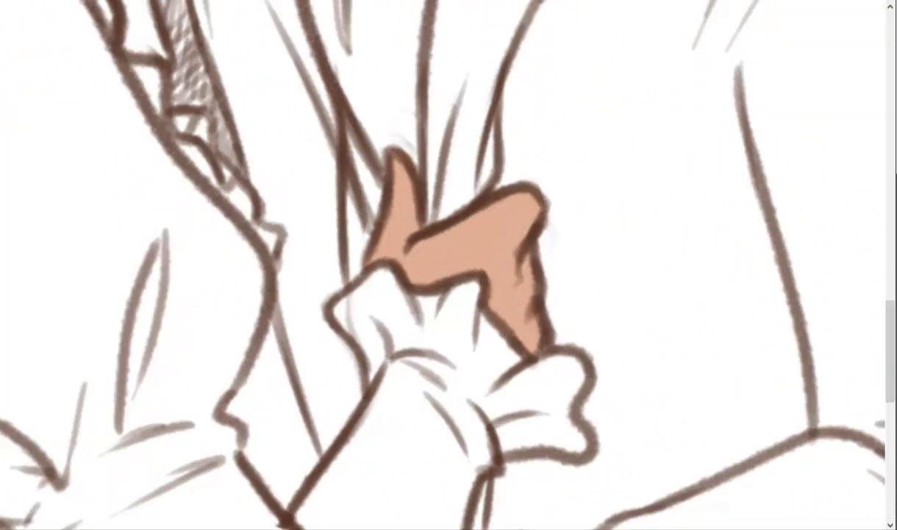
key("ctrl+0")
key("ctrl+plus")
Add a new noses layer above Olivia skin and paint the girl mouse's nose dark red.
key("ctrl+plus")
key("F7")
key("ctrl+shift+alt+n")
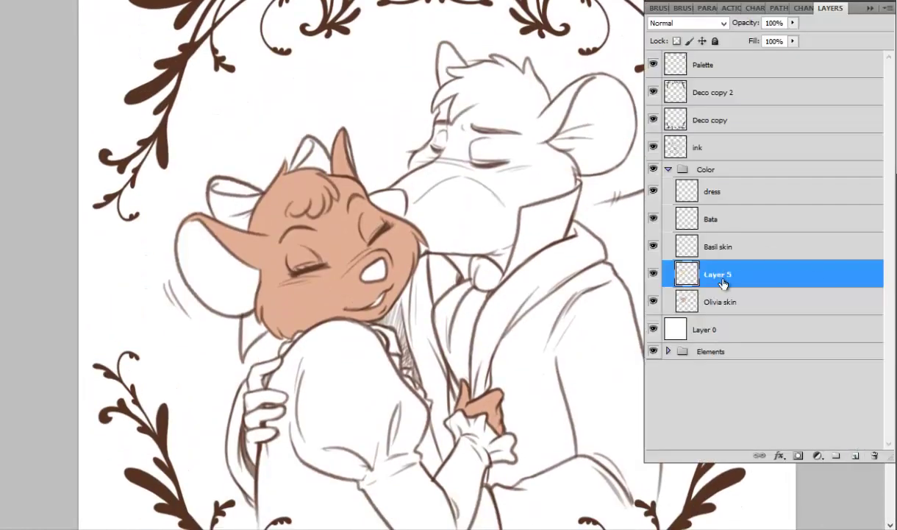
key("F7")
key("ctrl+plus")
key("ctrl+plus")
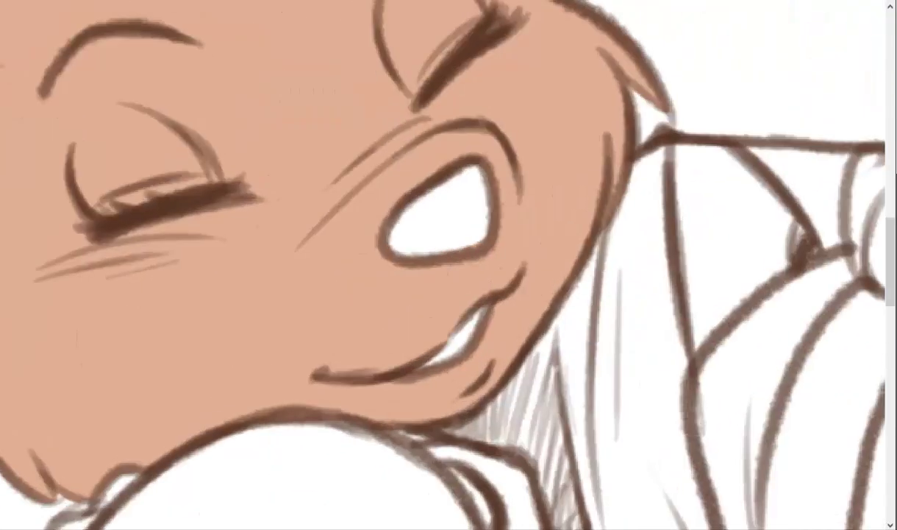
mouse_move(456, 162)
left_mouse_down()
mouse_move(412, 203)
mouse_move(404, 252)
mouse_move(464, 246)
mouse_move(474, 166)
mouse_move(494, 200)
left_mouse_up()
Paint the white mouse's nose dark red where the two heads meet.
key("ctrl+0")
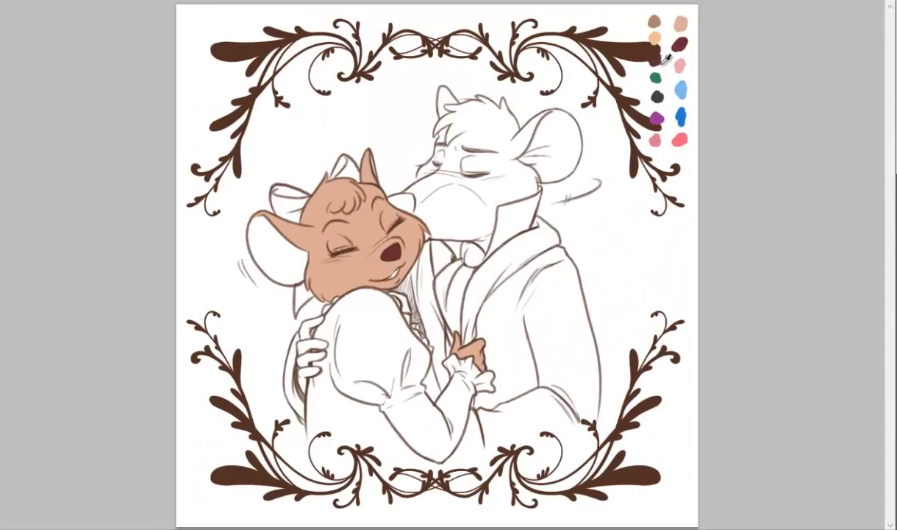
key("ctrl+plus")
key("ctrl+plus")
key("ctrl+plus")
mouse_move(259, 156)
left_mouse_down()
mouse_move(316, 136)
mouse_move(398, 133)
mouse_move(401, 241)
mouse_move(305, 178)
mouse_move(390, 183)
left_mouse_up()
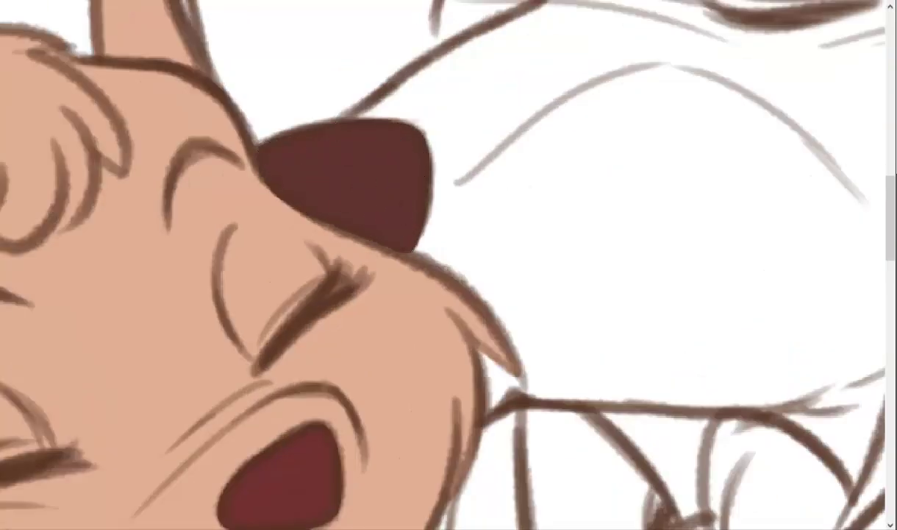
key("ctrl+0")
key("F7")
Rename the new layer to 'ears'.
left_click(856, 455)
double_click(719, 274)
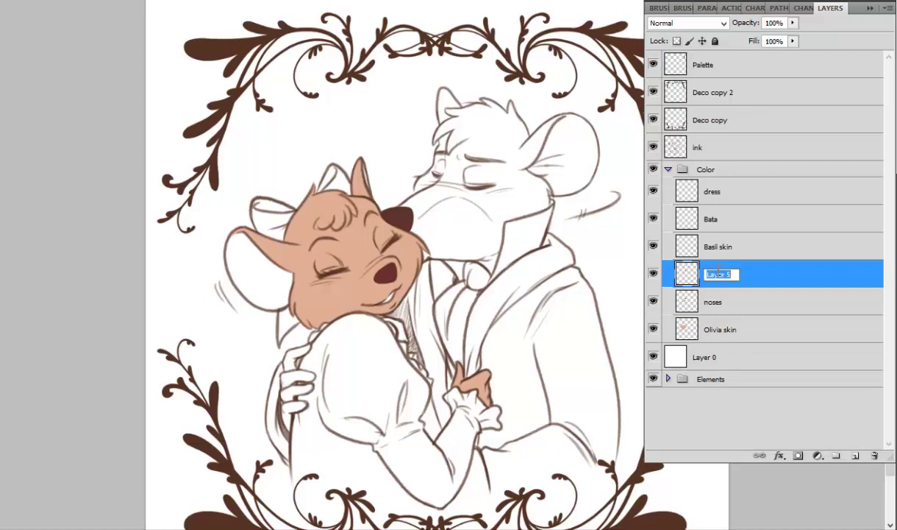
left_click(265, 297)
key("F7")
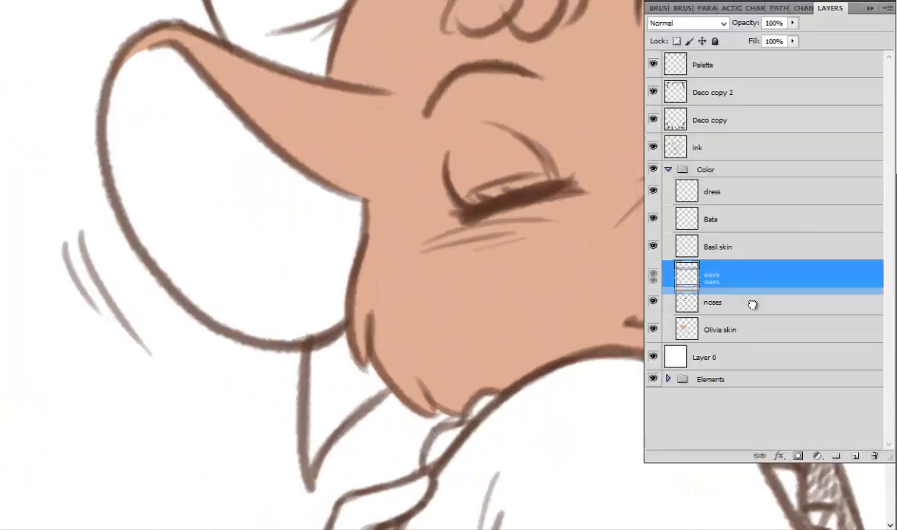
Brush light pink into the girl mouse's left inner ear.
key("F7")
mouse_move(158, 48)
left_mouse_down()
mouse_move(116, 76)
mouse_move(144, 244)
mouse_move(208, 310)
mouse_move(243, 330)
mouse_move(361, 224)
left_mouse_up()
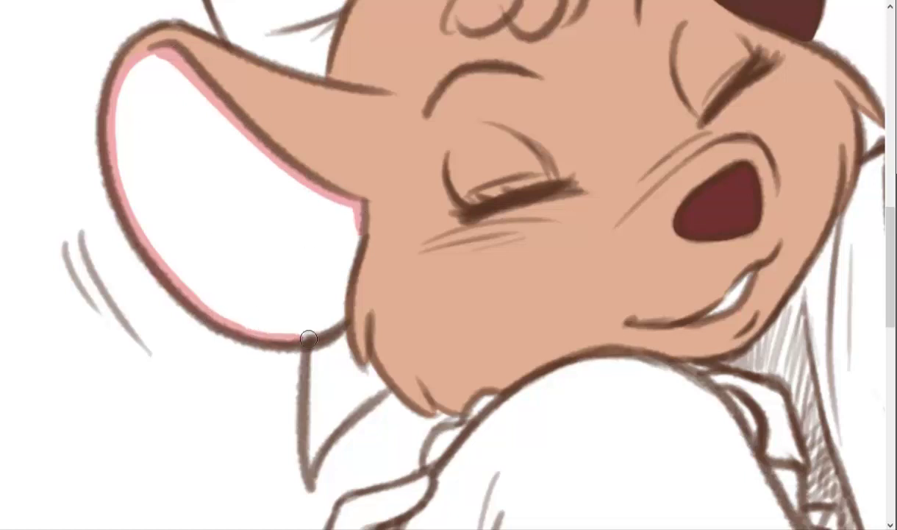
mouse_move(308, 338)
left_mouse_down()
mouse_move(341, 306)
mouse_move(191, 84)
mouse_move(155, 138)
mouse_move(124, 149)
mouse_move(335, 267)
mouse_move(161, 248)
mouse_move(292, 319)
mouse_move(309, 257)
left_mouse_up()
Fill the white mouse's inner ear with deeper rose pink.
key("ctrl+0")
left_click(606, 149)
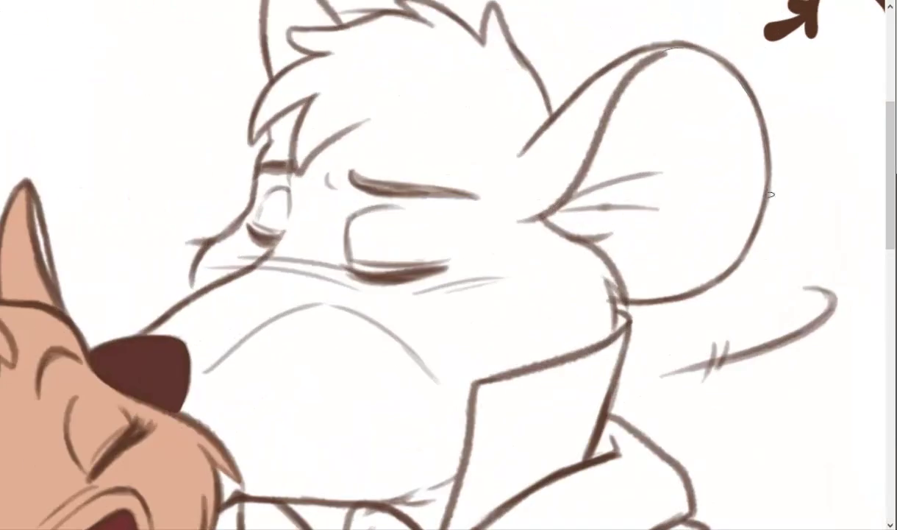
mouse_move(579, 231)
left_mouse_down()
mouse_move(712, 186)
mouse_move(581, 232)
left_mouse_up()
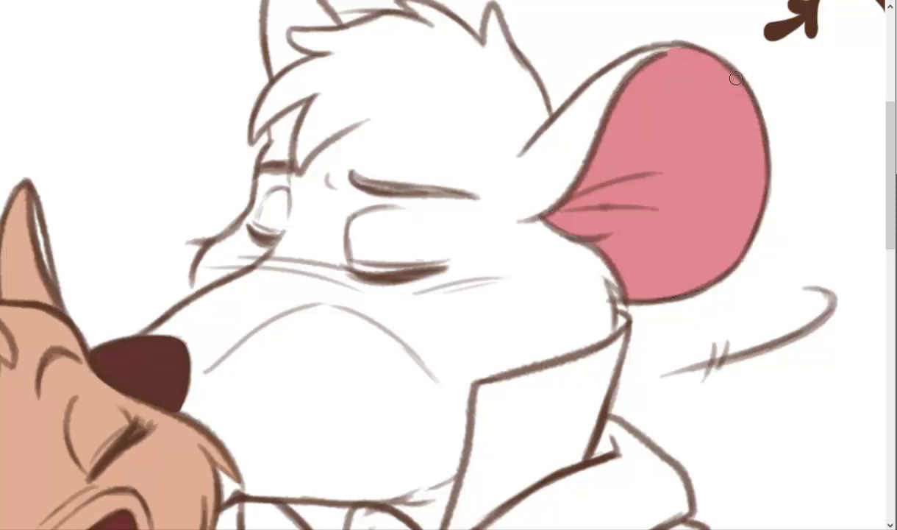
scroll(634, 293, "down", 2)
scroll(634, 293, "down", 1)
scroll(633, 293, "down", 3)
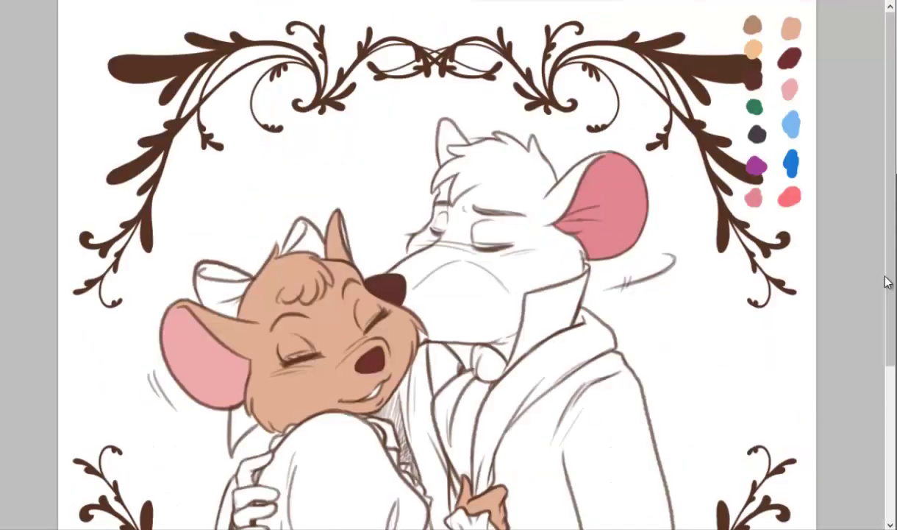
Lasso the sleeve and arm, fill them blue with the Paint Bucket, and deselect.
key("F7")
left_click(816, 355)
left_click(753, 194)
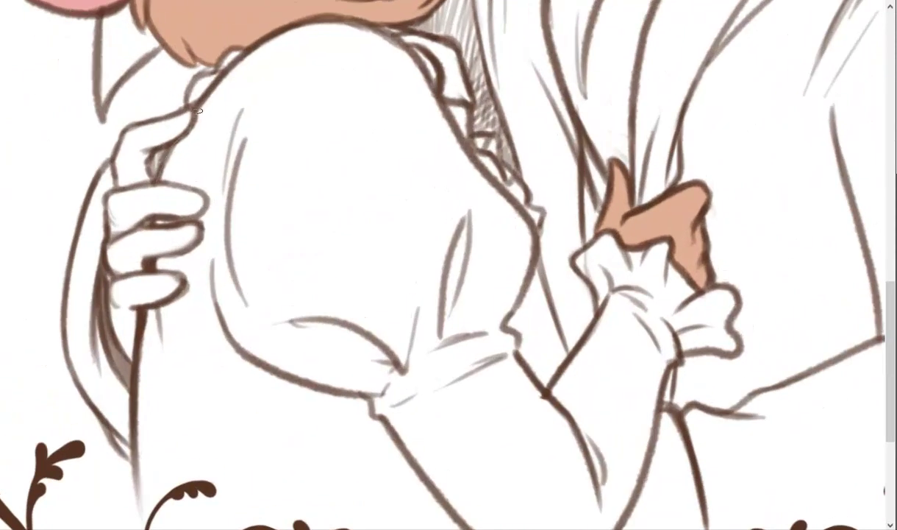
left_click_drag(250, 29, 153, 301)
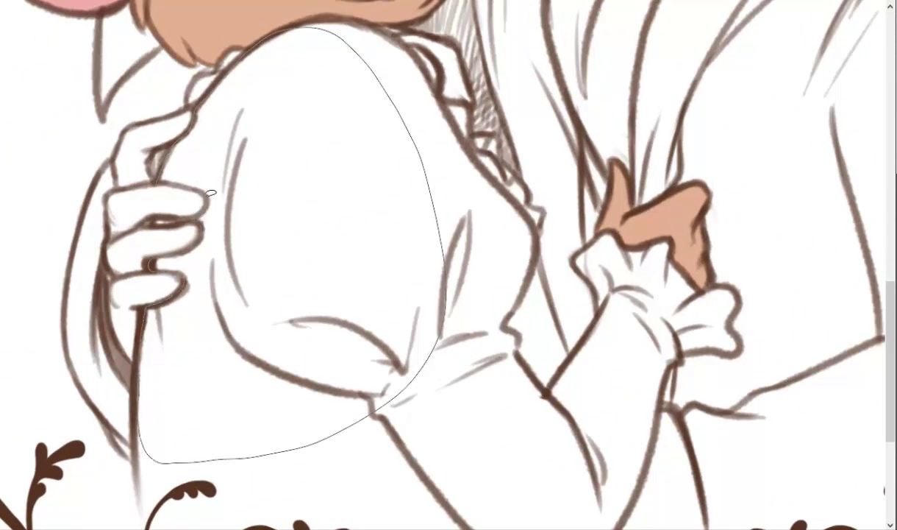
left_click_drag(212, 193, 235, 58)
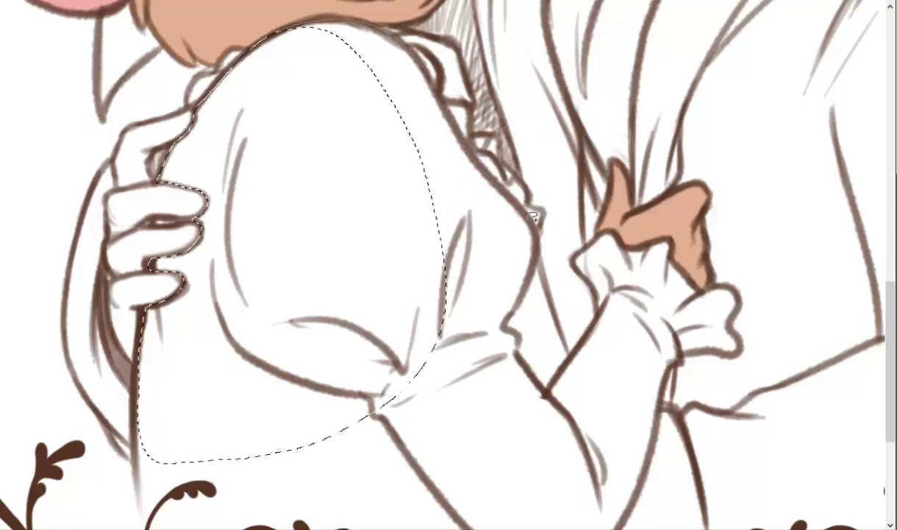
left_click_drag(535, 215, 441, 338)
scroll(256, 171, "down", 3)
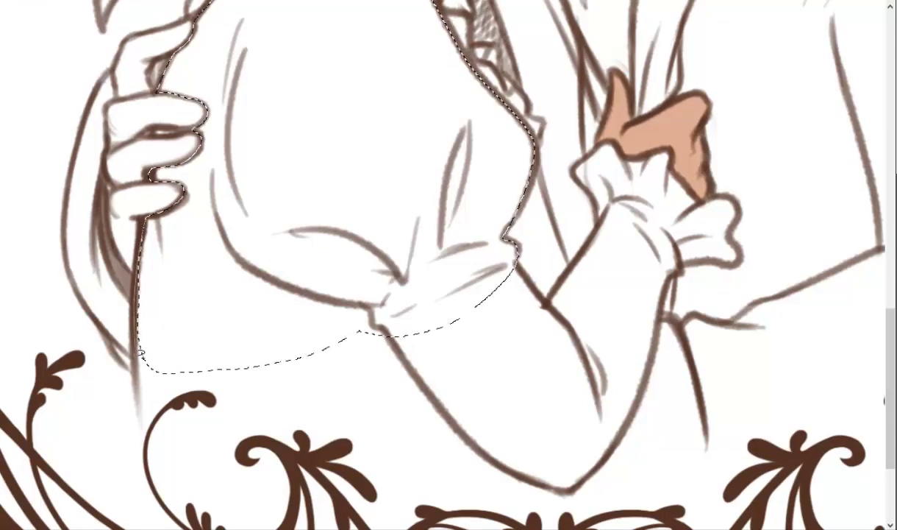
left_click_drag(141, 353, 653, 150)
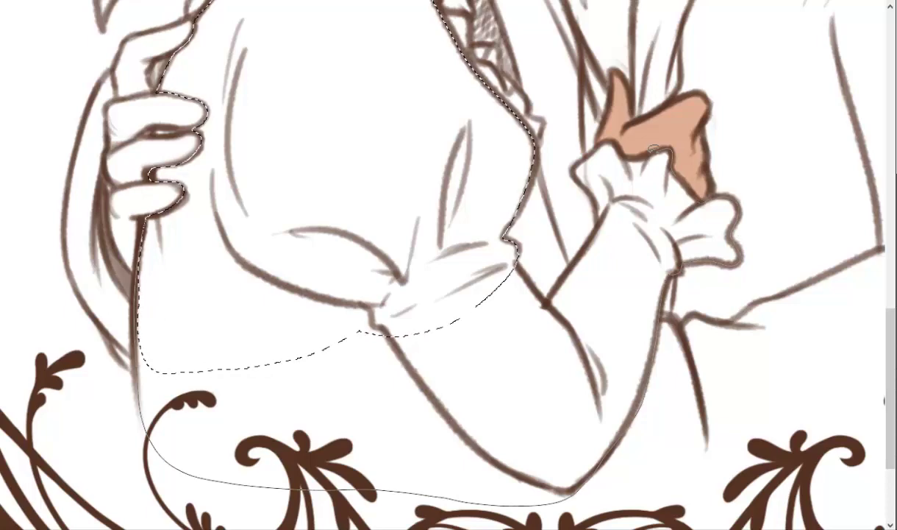
left_click_drag(654, 151, 658, 153)
left_click(315, 280)
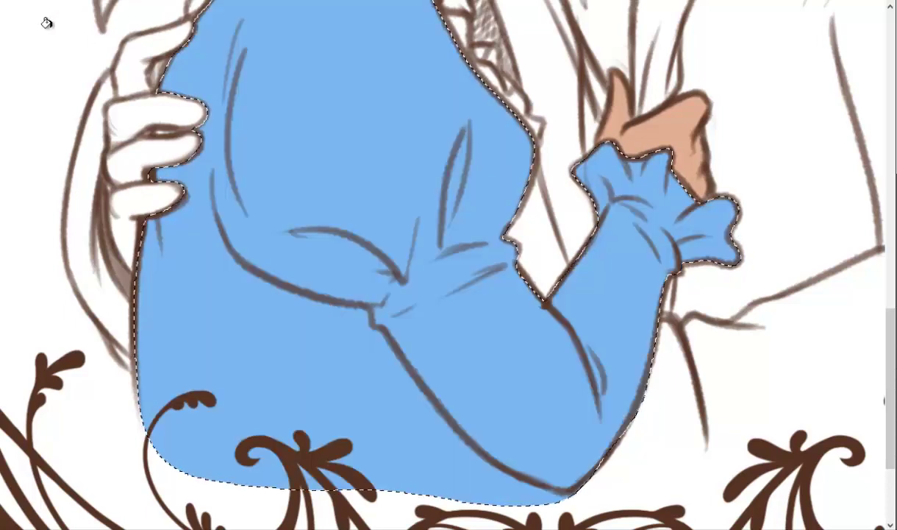
key("ctrl+d")
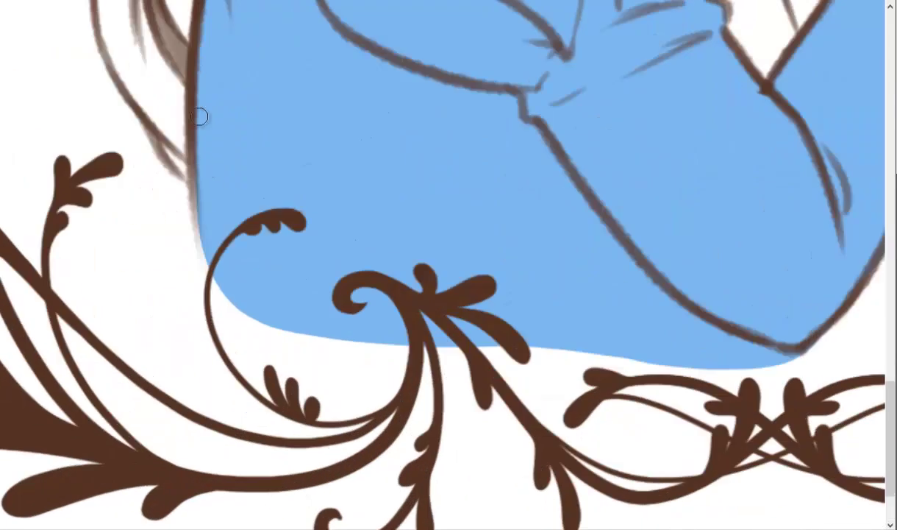
Paint blue into the sleeve-bottom gap, then add a soft fade with a large soft brush.
mouse_move(221, 294)
left_mouse_down()
mouse_move(491, 438)
mouse_move(651, 419)
left_mouse_up()
right_click(651, 420)
mouse_move(221, 302)
left_mouse_down()
mouse_move(410, 381)
mouse_move(647, 375)
left_mouse_up()
key("ctrl+0")
left_click(410, 457)
right_click(500, 250)
double_click(657, 278)
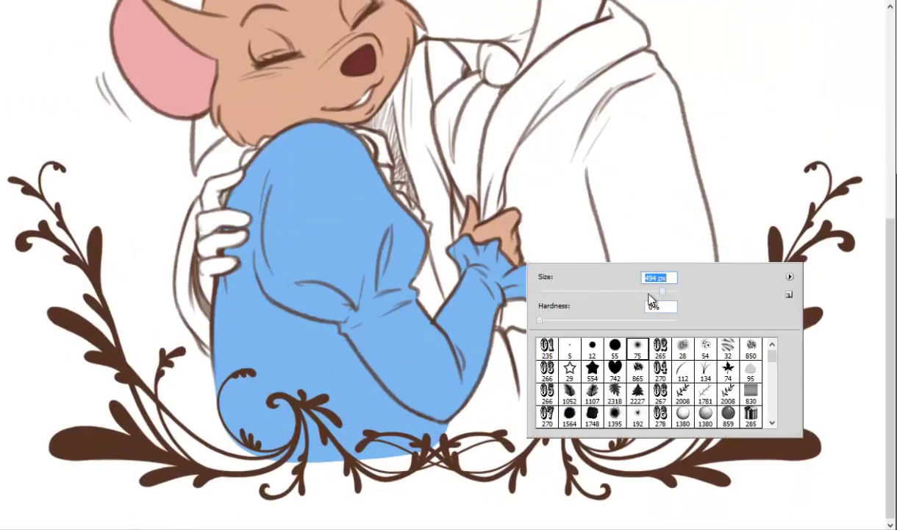
key("Return")
left_click_drag(220, 397, 461, 472)
left_click(489, 434)
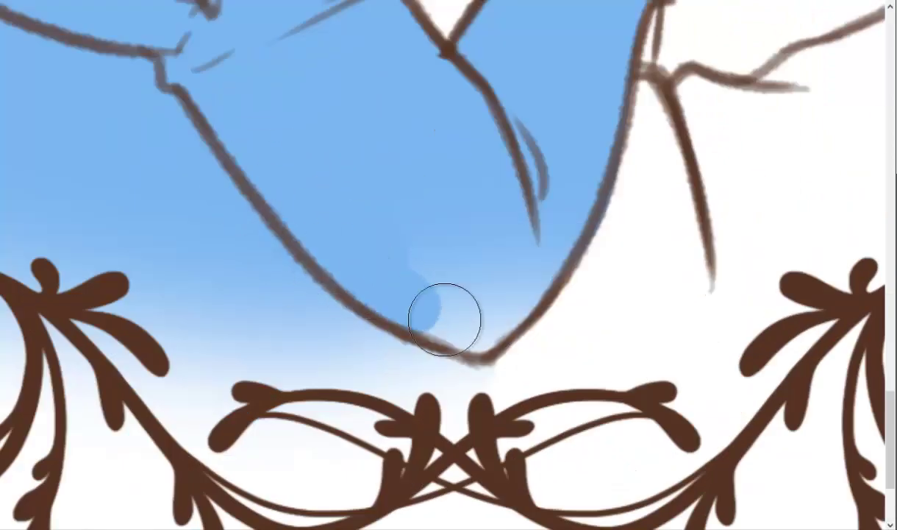
key("ctrl+0")
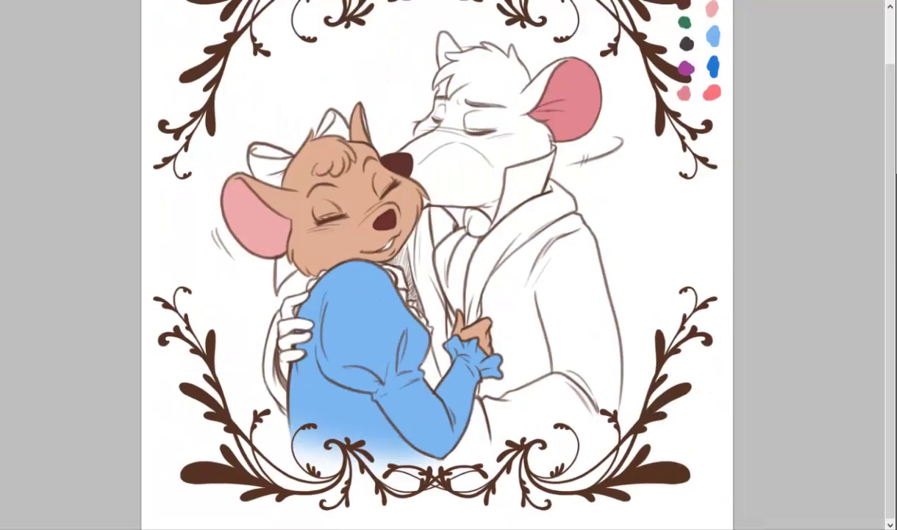
Create a new layer in the Color group named 'ribbon n tie'.
key("F7")
left_click(857, 455)
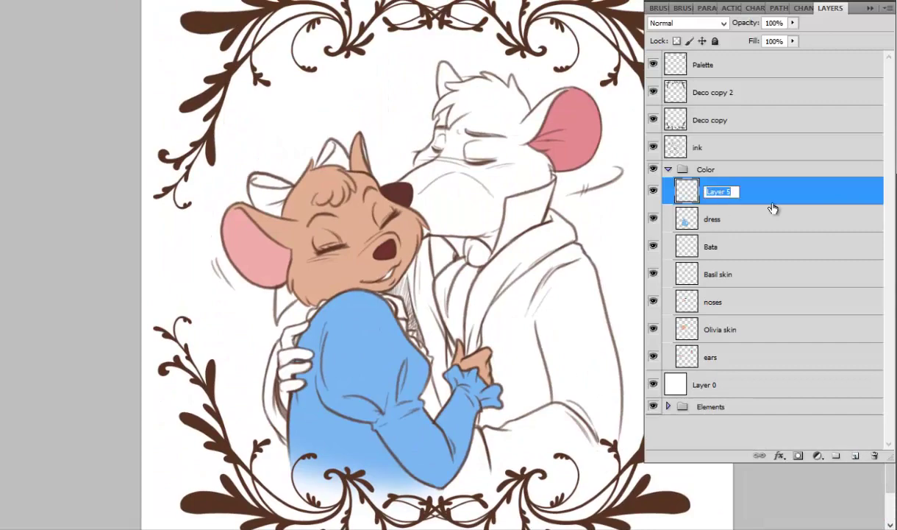
key("Return")
key("F7")
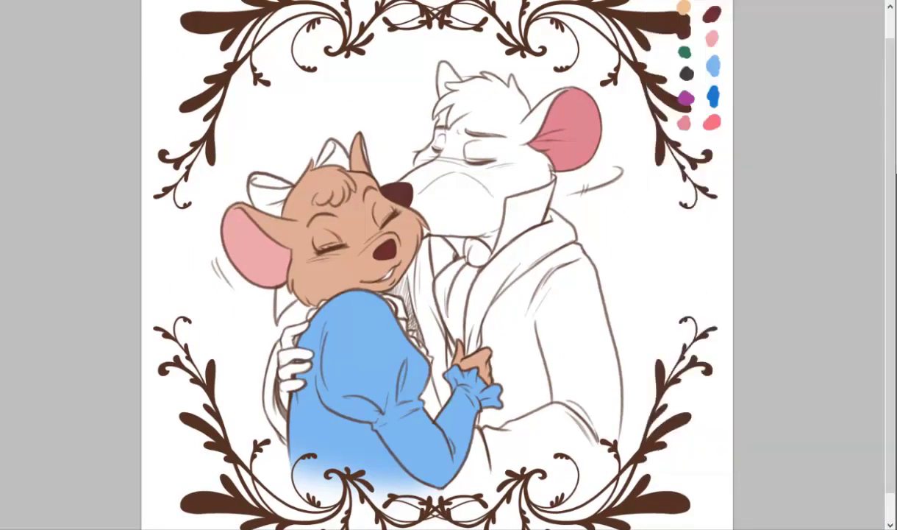
Paint the girl mouse's hair bow blue: top loop, left loop, and lower tail.
left_click(305, 173)
right_click(430, 185)
left_click_drag(325, 181, 362, 103)
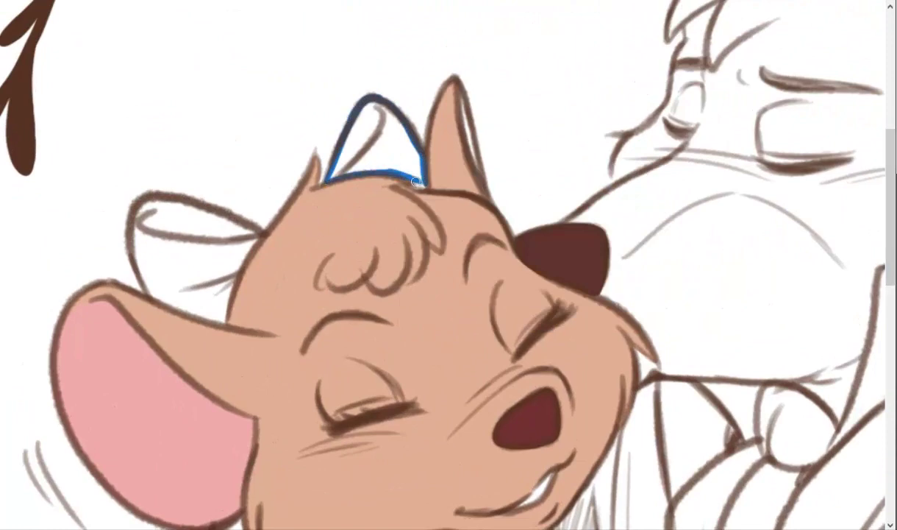
left_click_drag(385, 117, 378, 159)
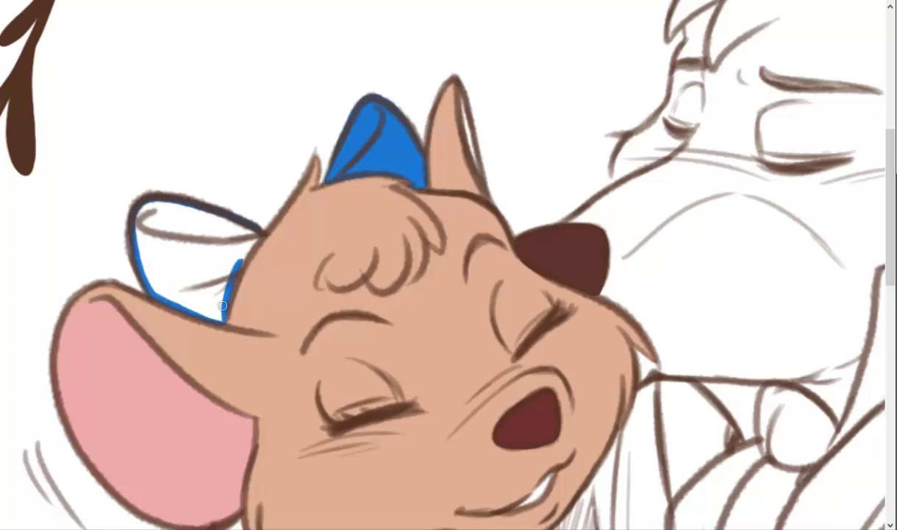
mouse_move(143, 203)
left_mouse_down()
mouse_move(188, 217)
mouse_move(176, 254)
mouse_move(221, 243)
mouse_move(173, 293)
mouse_move(201, 304)
left_mouse_up()
scroll(514, 294, "down", 5)
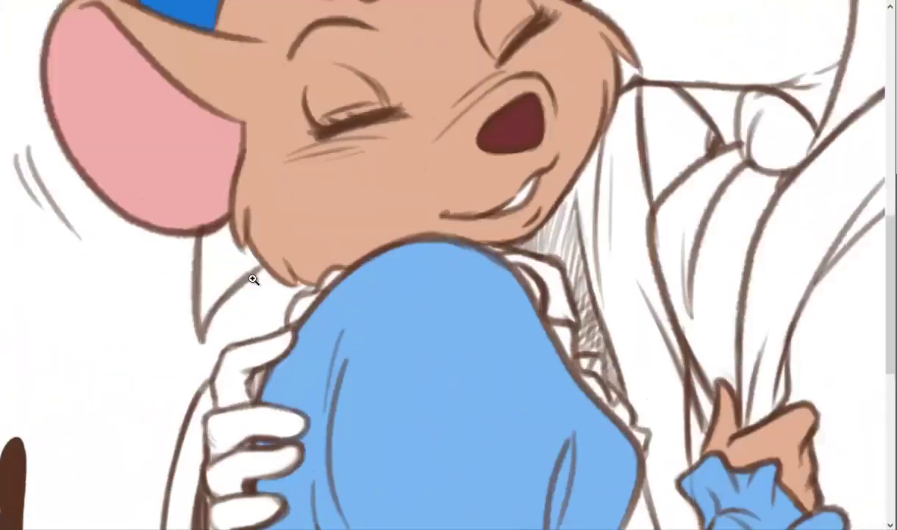
key("ctrl+equal")
right_click(326, 278)
key("Escape")
mouse_move(221, 197)
left_mouse_down()
mouse_move(194, 353)
mouse_move(294, 261)
left_mouse_up()
left_click_drag(243, 192, 256, 233)
mouse_move(273, 262)
left_mouse_down()
mouse_move(221, 243)
mouse_move(206, 271)
left_mouse_up()
Move the ribbon n tie layer below Olivia skin and reselect it.
key("F7")
mouse_move(720, 190)
left_mouse_down()
mouse_move(778, 274)
mouse_move(777, 323)
left_mouse_up()
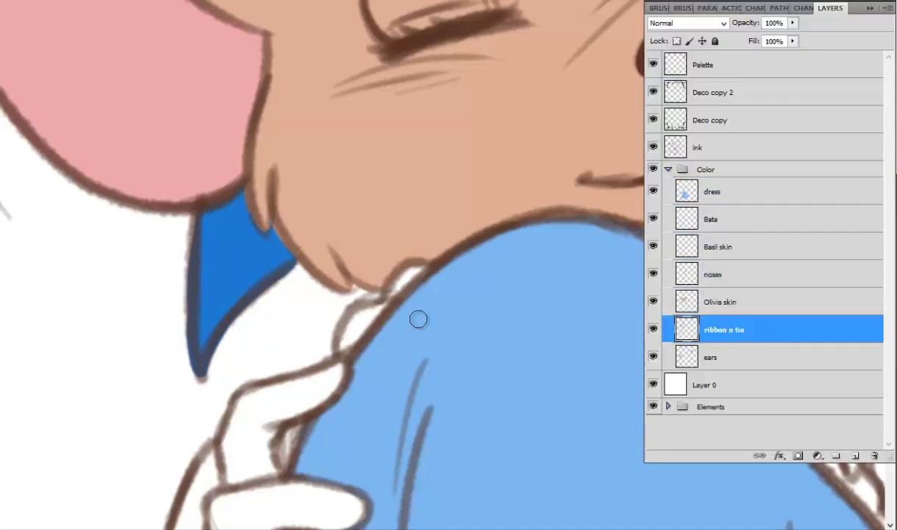
left_click(768, 302)
right_click(243, 198)
key("Escape")
key("F7")
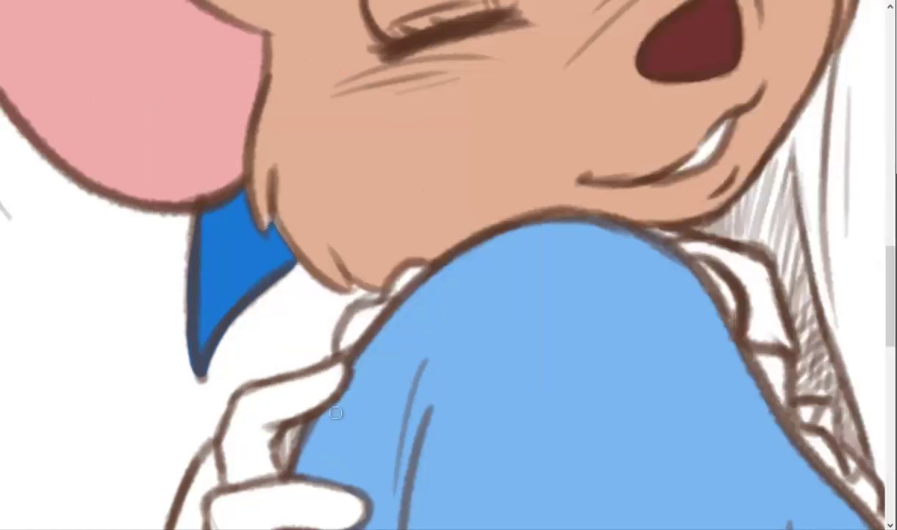
key("ctrl+minus")
key("ctrl+minus")
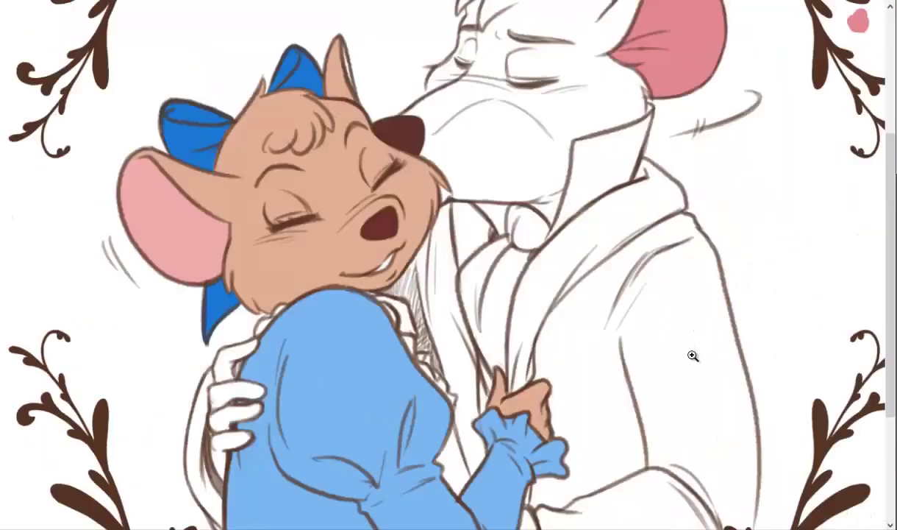
key("F7")
left_click(768, 330)
key("F7")
Paint and fill the white mouse's tie and collar green.
key("ctrl+plus")
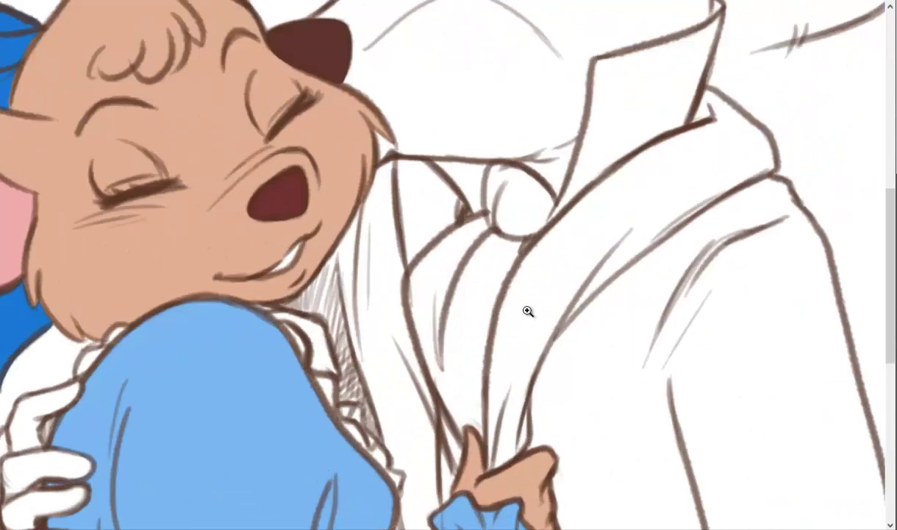
key("ctrl+plus")
left_click_drag(599, 140, 325, 271)
left_click_drag(314, 366, 471, 163)
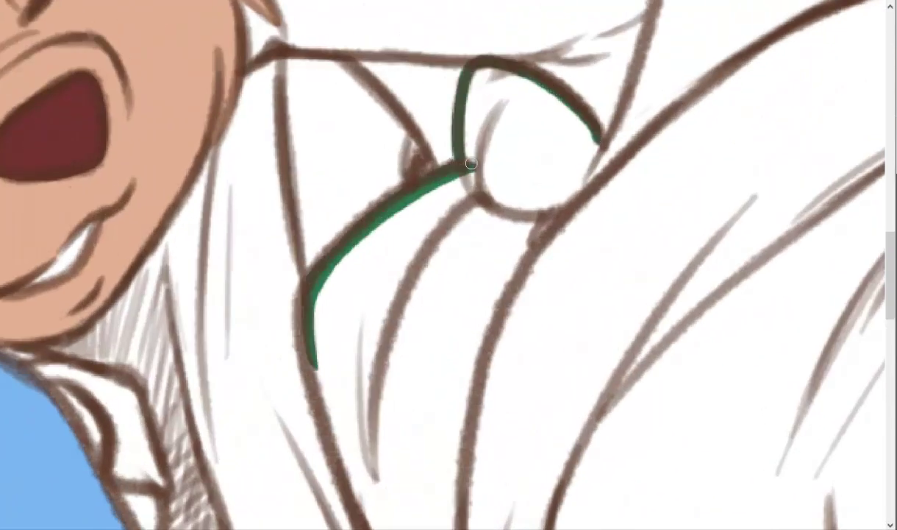
left_click_drag(597, 141, 469, 376)
scroll(470, 375, "down", 5)
right_click(491, 214)
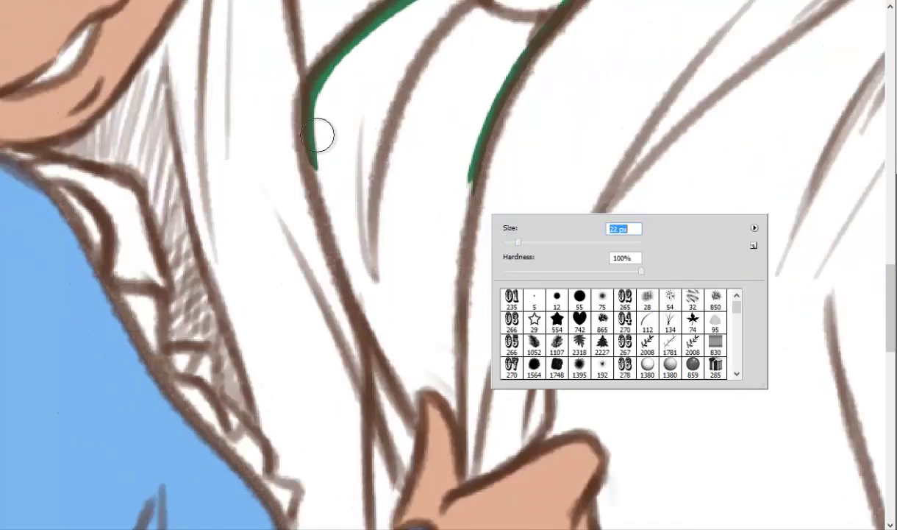
left_click_drag(316, 96, 359, 294)
mouse_move(372, 328)
left_mouse_down()
mouse_move(415, 415)
mouse_move(335, 147)
mouse_move(368, 29)
left_mouse_up()
right_click(401, 343)
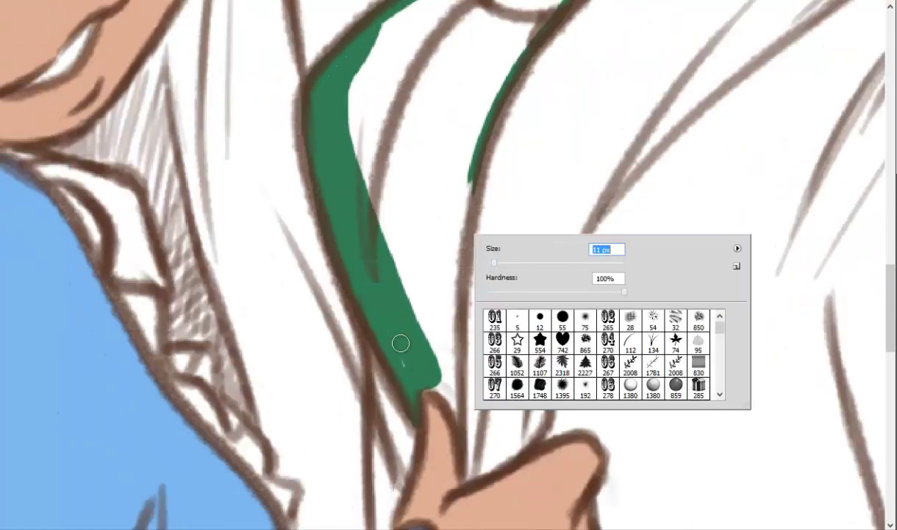
mouse_move(401, 343)
left_mouse_down()
mouse_move(446, 400)
mouse_move(450, 266)
left_mouse_up()
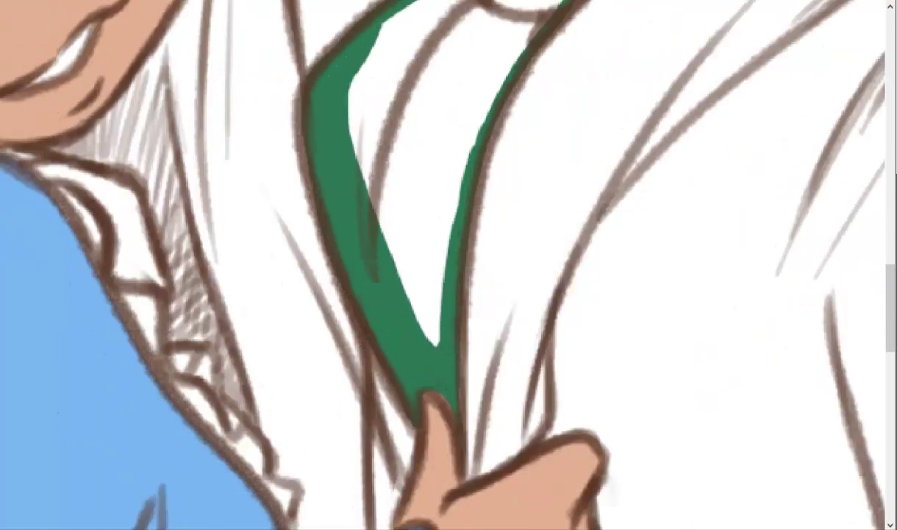
scroll(881, 274, "up", 3)
key("alt+BackSpace")
key("ctrl+d")
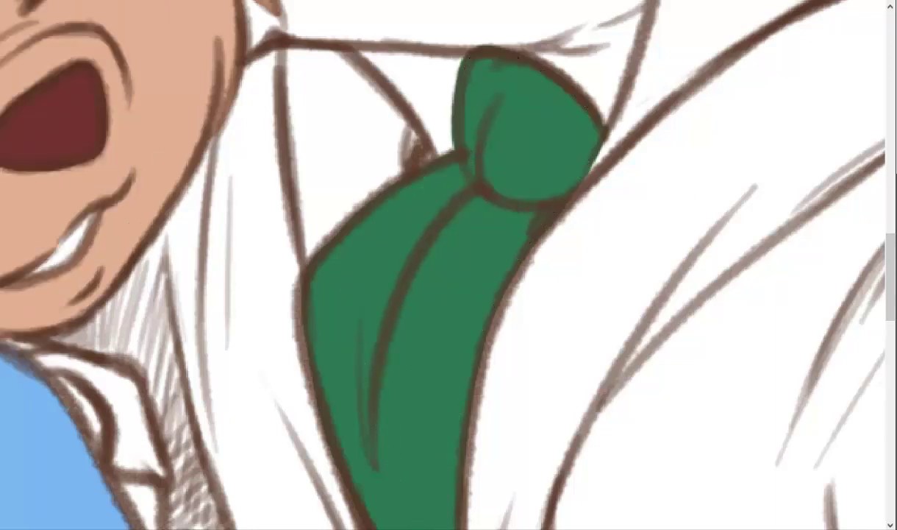
key("ctrl+minus")
key("ctrl+minus")
key("ctrl+minus")
Select the Basil skin layer and zoom in on the white mouse's head.
scroll(737, 5, "up", 1)
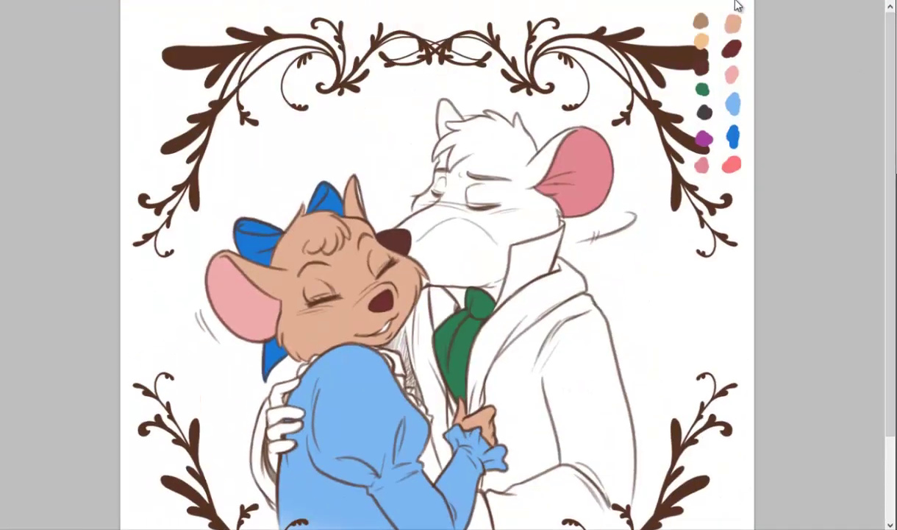
scroll(892, 197, "down", 1)
key("F7")
left_click(741, 236)
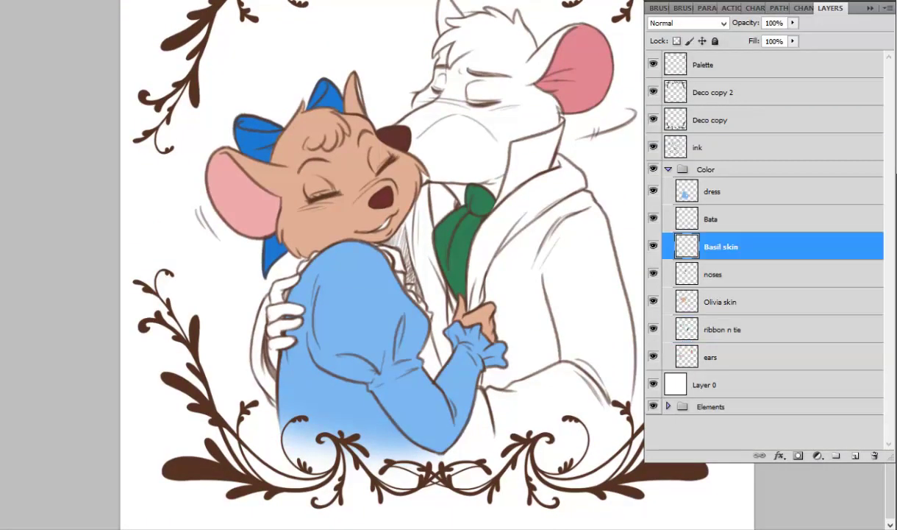
key("F7")
key("ctrl+plus")
key("ctrl+plus")
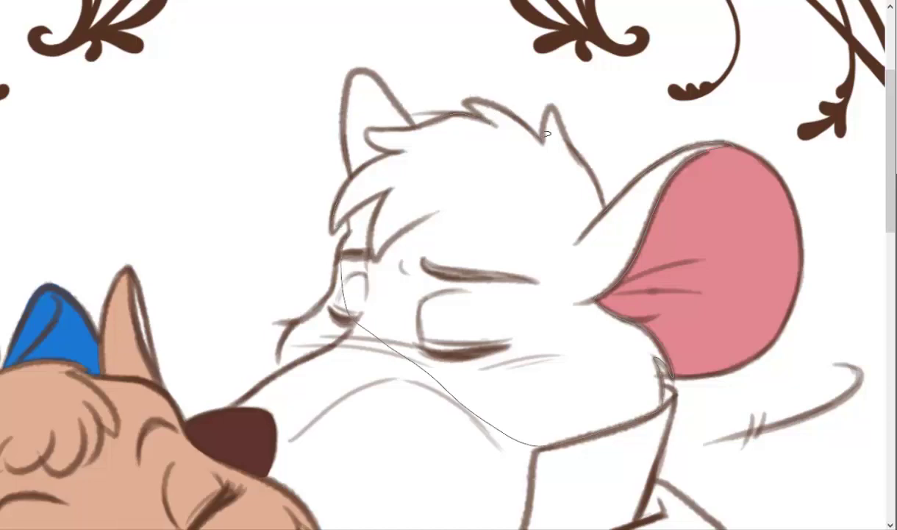
Lasso the white mouse's head and chin, fill it light brown with Alt+Backspace, and deselect.
left_click_drag(597, 172, 579, 197)
scroll(578, 197, "down", 3)
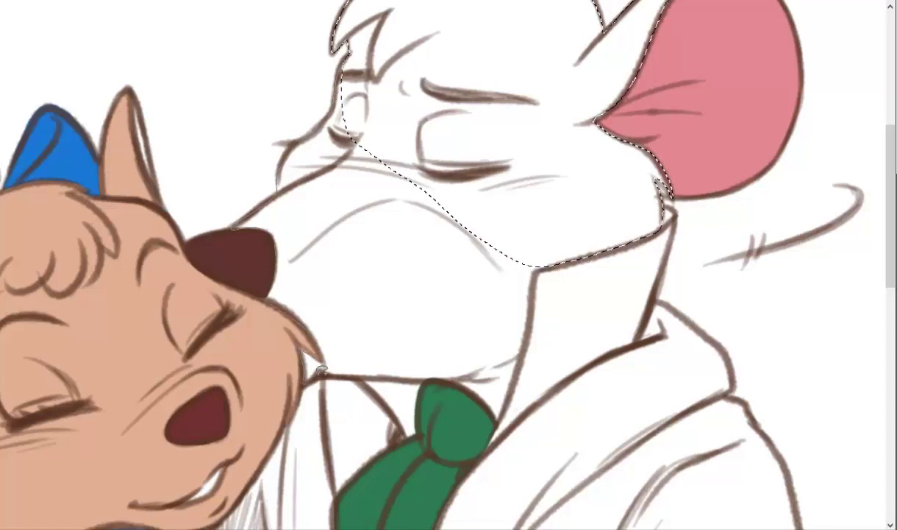
left_click_drag(498, 368, 272, 303)
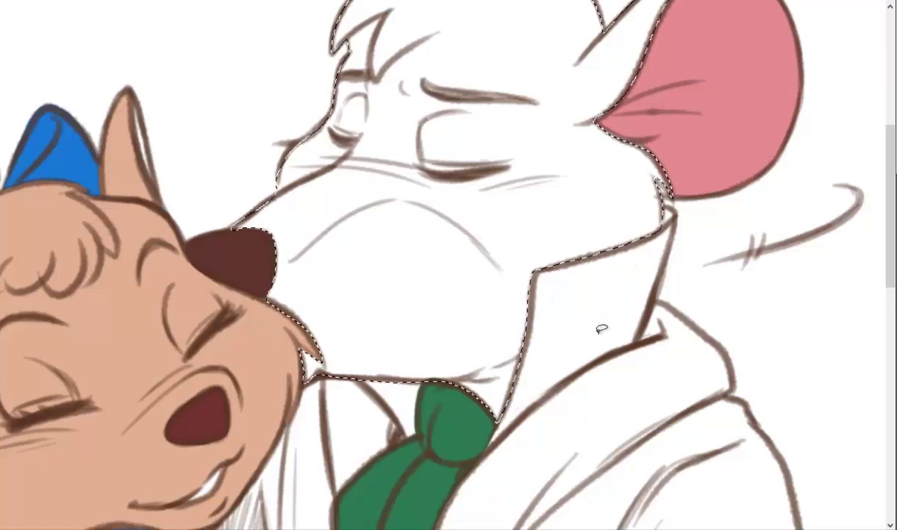
mouse_move(886, 224)
left_mouse_down()
mouse_move(885, 173)
mouse_move(885, 188)
left_mouse_up()
key("alt+BackSpace")
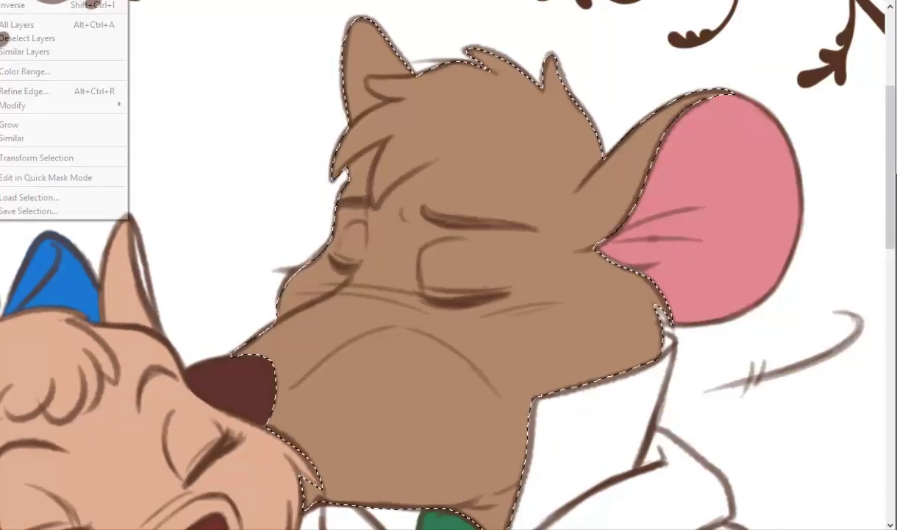
key("ctrl+d")
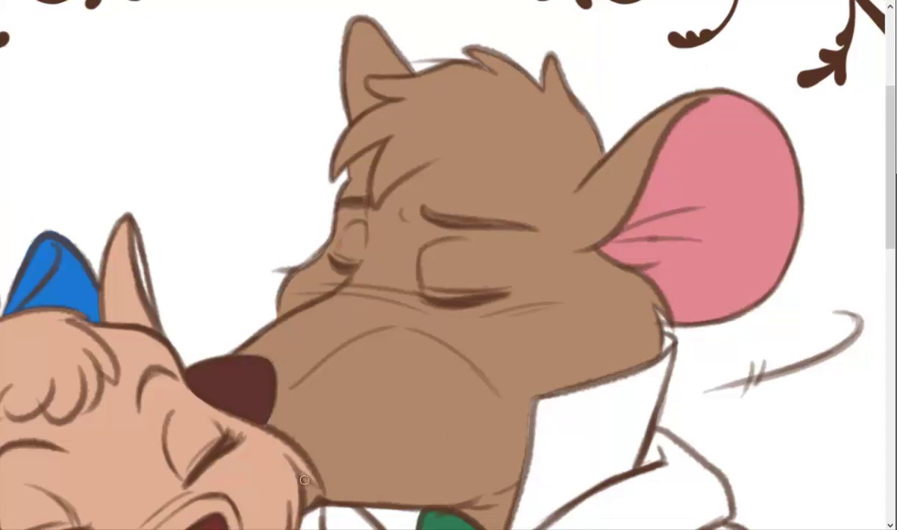
key("ctrl+minus")
key("ctrl+minus")
key("F7")
Select and name the new layer above Basil skin.
left_click(856, 455)
double_click(719, 247)
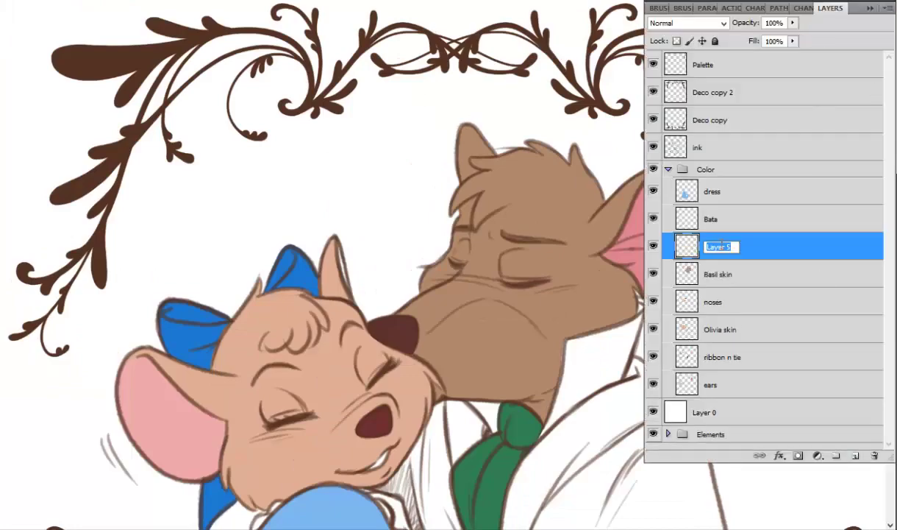
key("Return")
key("F7")
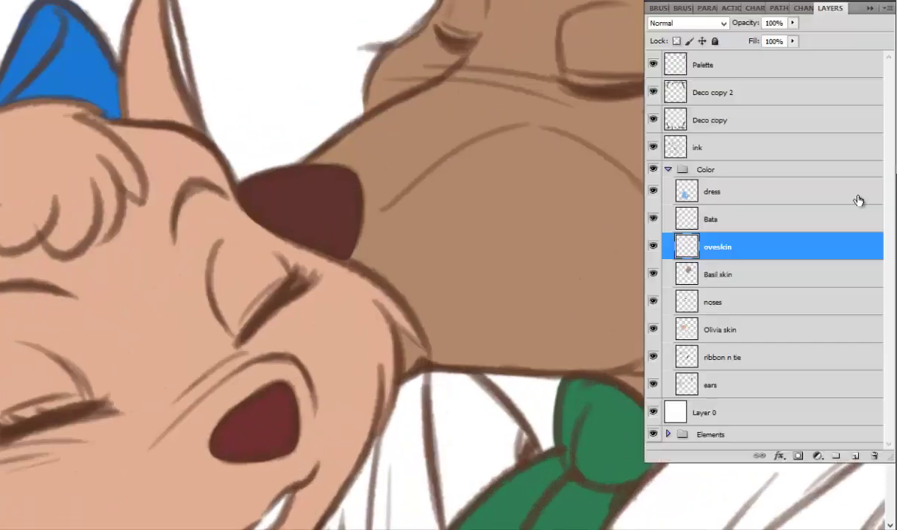
Paint a light tan muzzle on the brown mouse and shade its top and right edge soft brown.
mouse_move(495, 147)
left_mouse_down()
mouse_move(455, 260)
mouse_move(625, 353)
left_mouse_up()
mouse_move(560, 144)
left_mouse_down()
mouse_move(644, 208)
mouse_move(525, 156)
mouse_move(603, 268)
mouse_move(586, 173)
left_mouse_up()
right_click(588, 228)
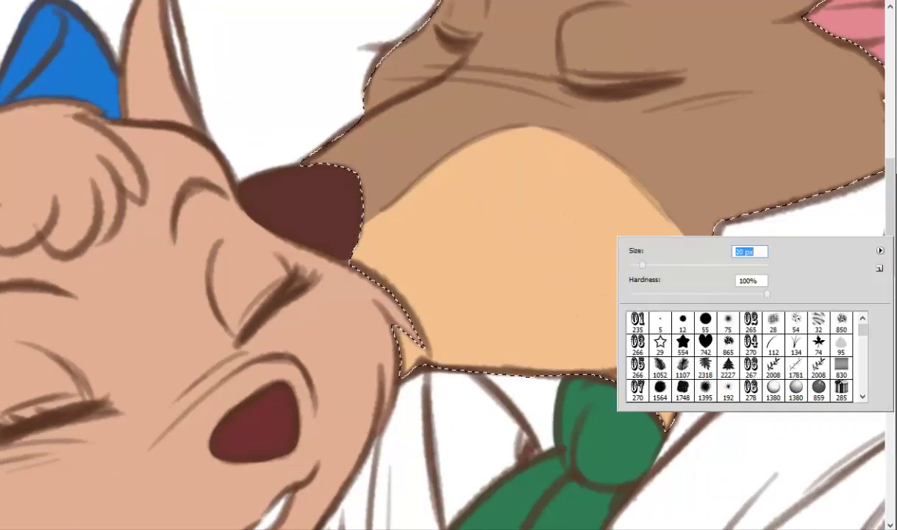
right_click(662, 144)
key("Return")
mouse_move(375, 191)
left_mouse_down()
mouse_move(692, 185)
mouse_move(696, 214)
mouse_move(657, 176)
left_mouse_up()
key("ctrl+0")
key("alt+f")
key("Escape")
key("ctrl+plus")
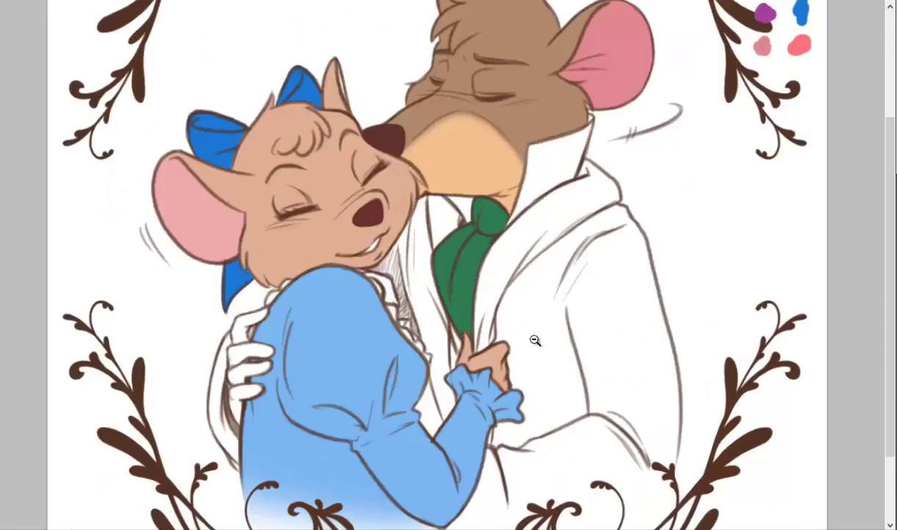
Outline the brown mouse's coat edges and bottom in purple.
scroll(623, 295, "down", 5)
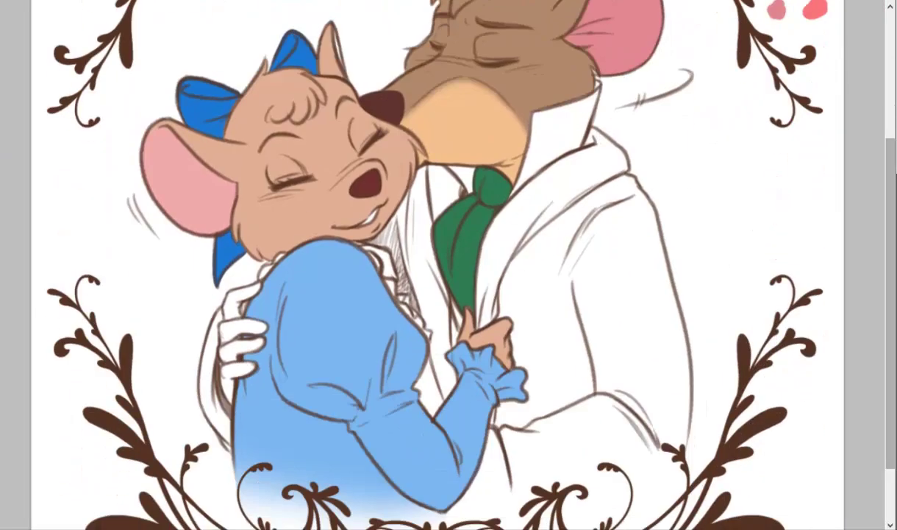
key("ctrl+plus")
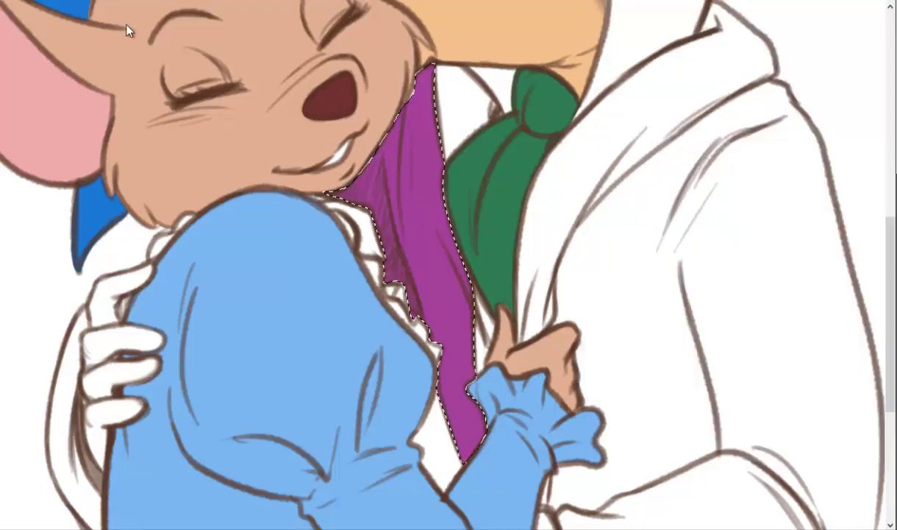
right_click(429, 114)
left_click(396, 121)
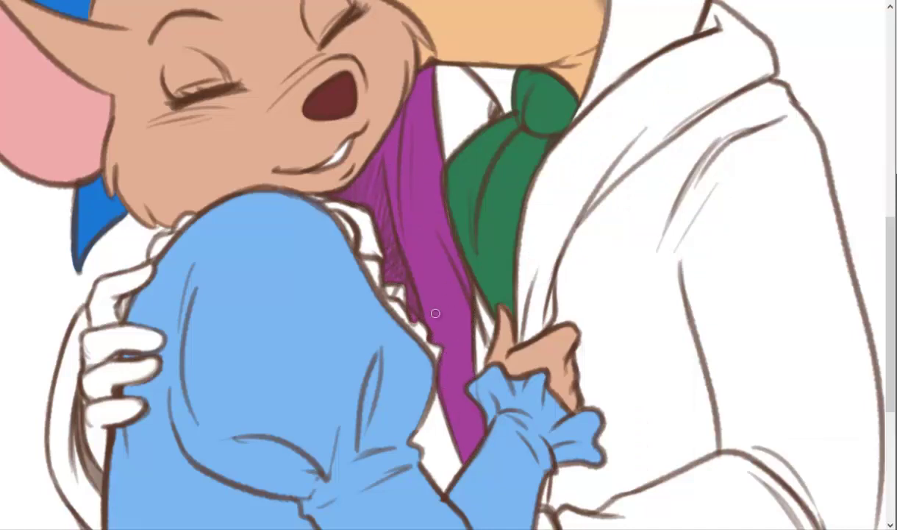
scroll(435, 313, "down", 3)
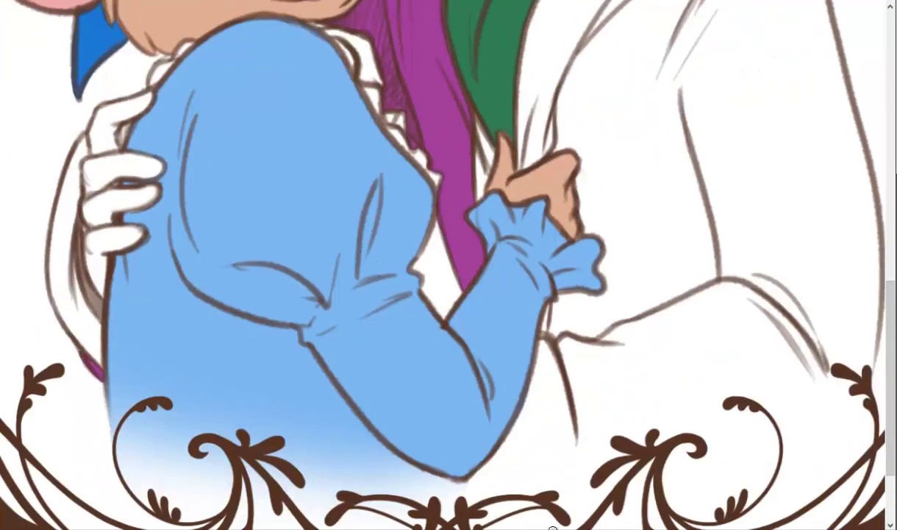
scroll(422, 329, "up", 3)
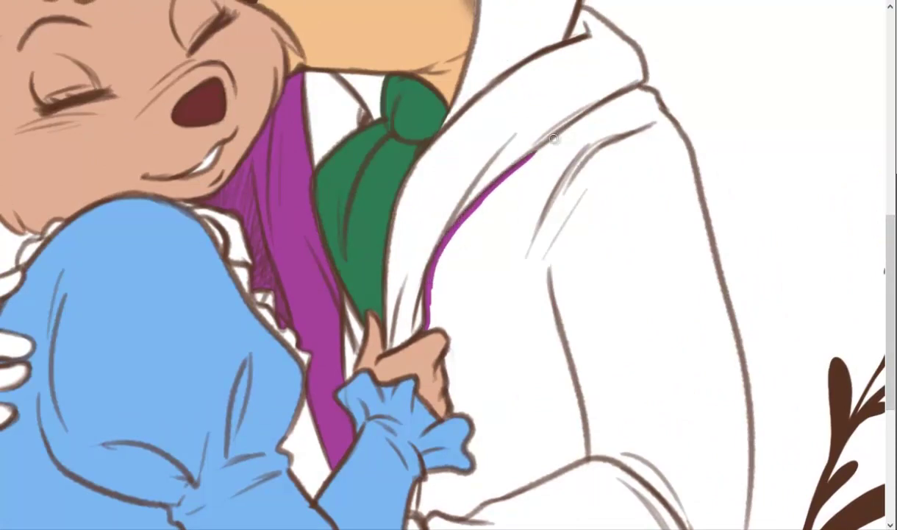
left_click_drag(650, 92, 470, 220)
right_click(611, 210)
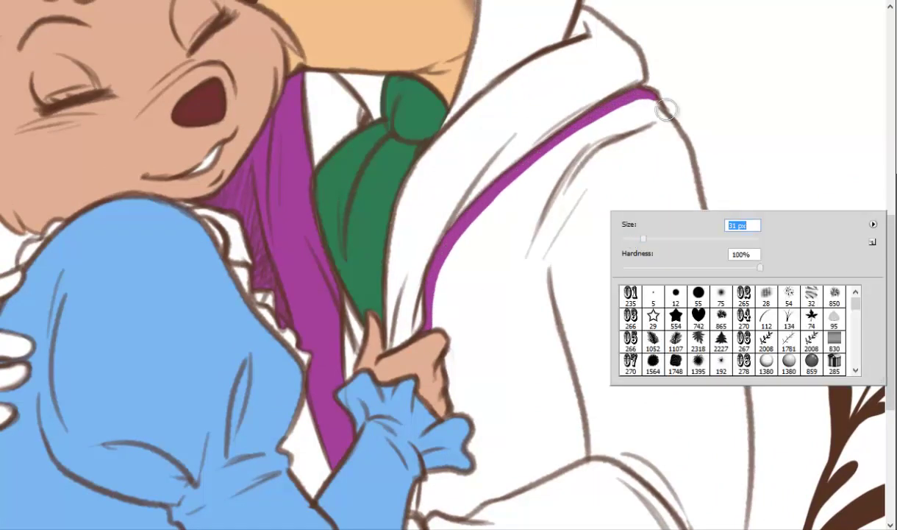
mouse_move(649, 93)
left_mouse_down()
mouse_move(734, 355)
mouse_move(711, 516)
mouse_move(477, 428)
left_mouse_up()
right_click(444, 297)
left_click(443, 332)
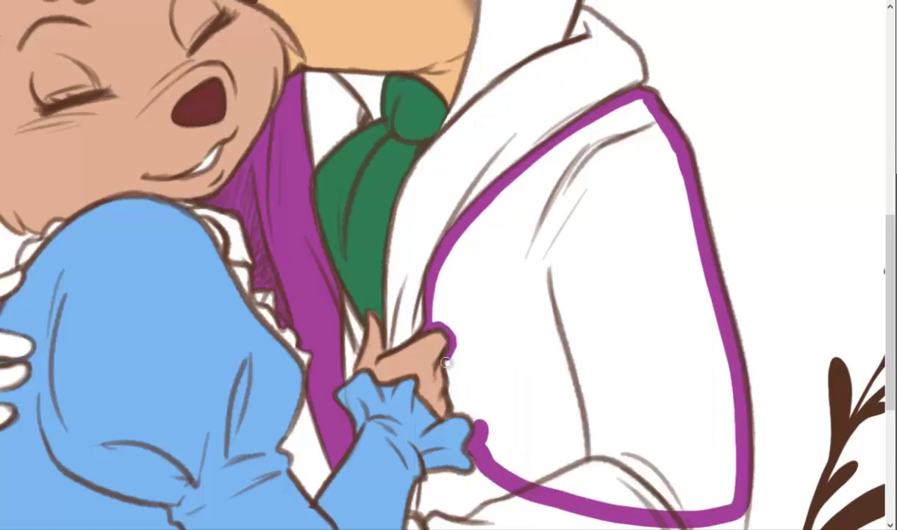
Fill the inside of the purple coat outline with purple using Magic Wand and Fill.
scroll(780, 428, "down", 5)
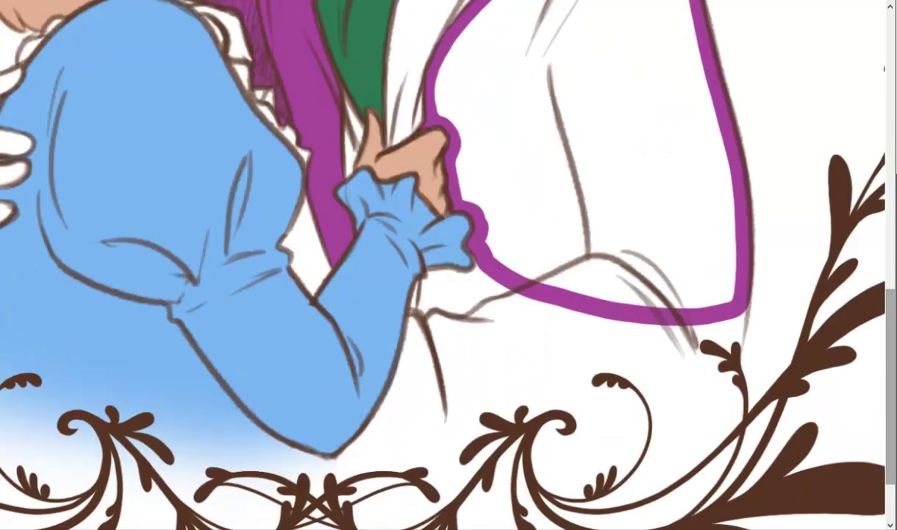
scroll(781, 428, "up", 3)
left_click(661, 255)
left_click(637, 314)
key("ctrl+d")
scroll(449, 265, "down", 3)
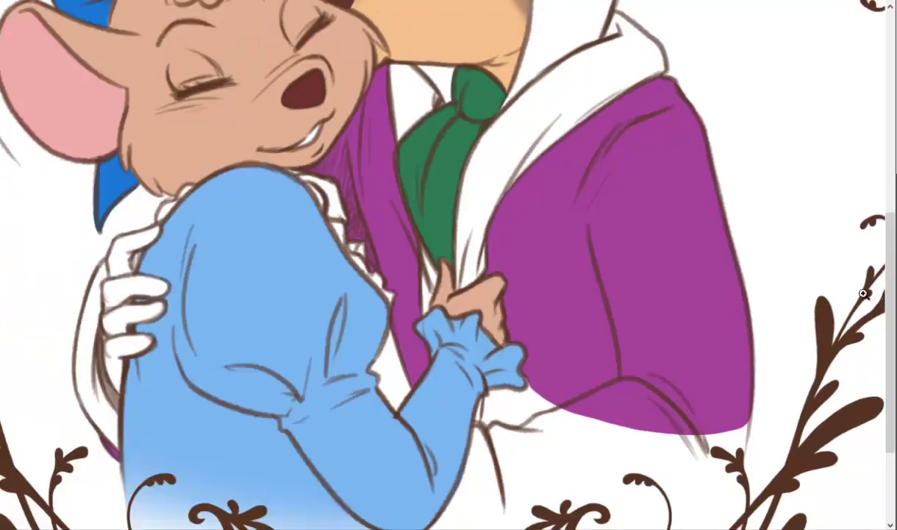
scroll(449, 264, "up", 4)
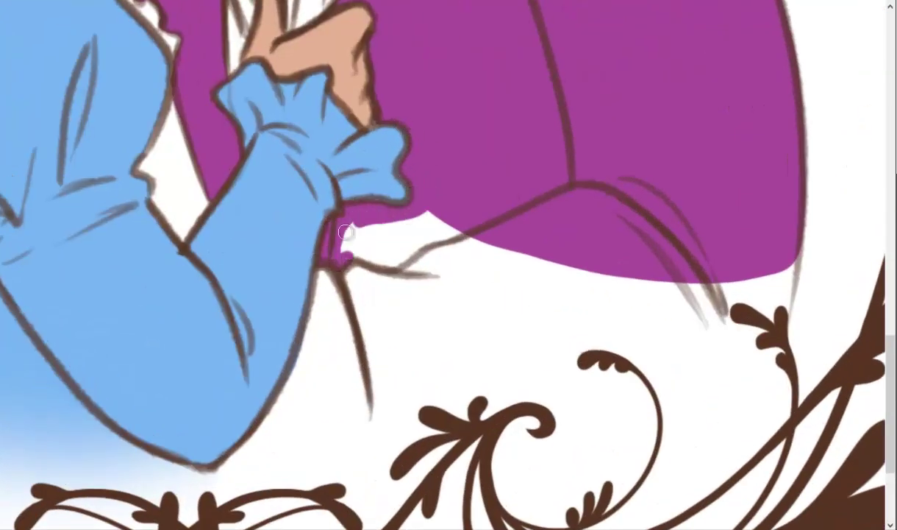
Outline the lower coat and fill it purple.
left_click_drag(344, 262, 792, 200)
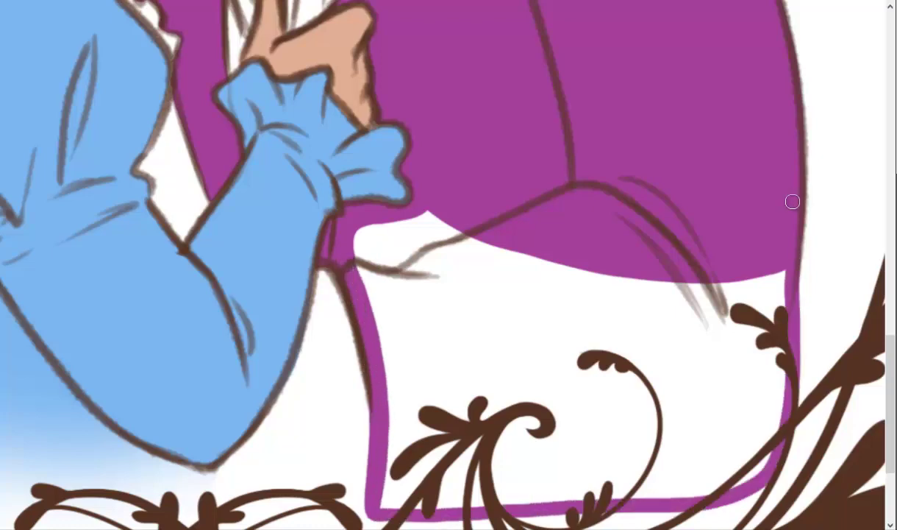
mouse_move(743, 482)
left_mouse_down()
mouse_move(808, 337)
mouse_move(748, 453)
left_mouse_up()
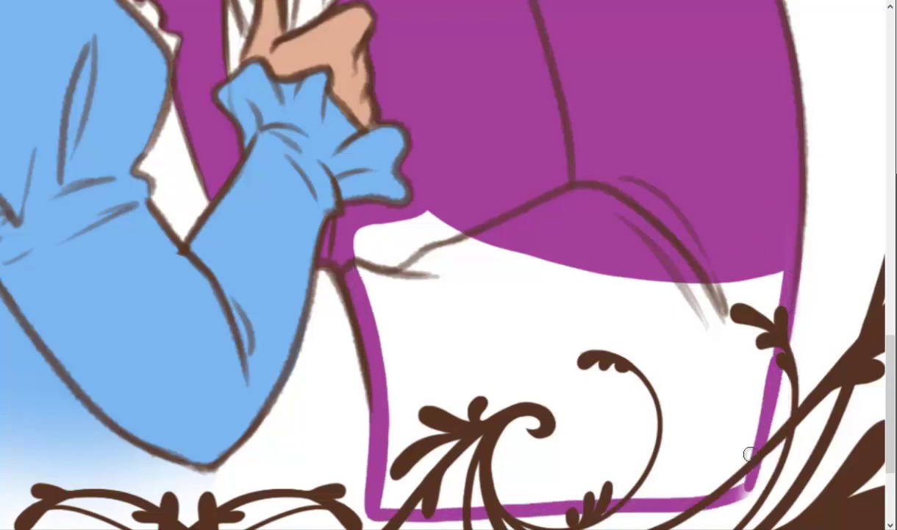
left_click(600, 342)
key("alt+BackSpace")
key("ctrl+d")
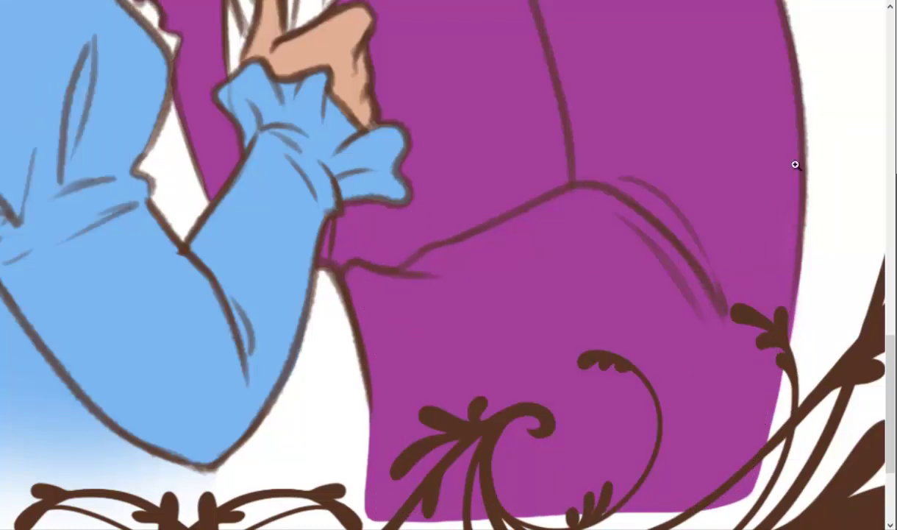
Fade the coat's bottom to white with a soft brush and add a layer above Bata.
key("ctrl+minus")
key("ctrl+minus")
key("b")
right_click(662, 276)
left_click_drag(507, 423, 647, 423)
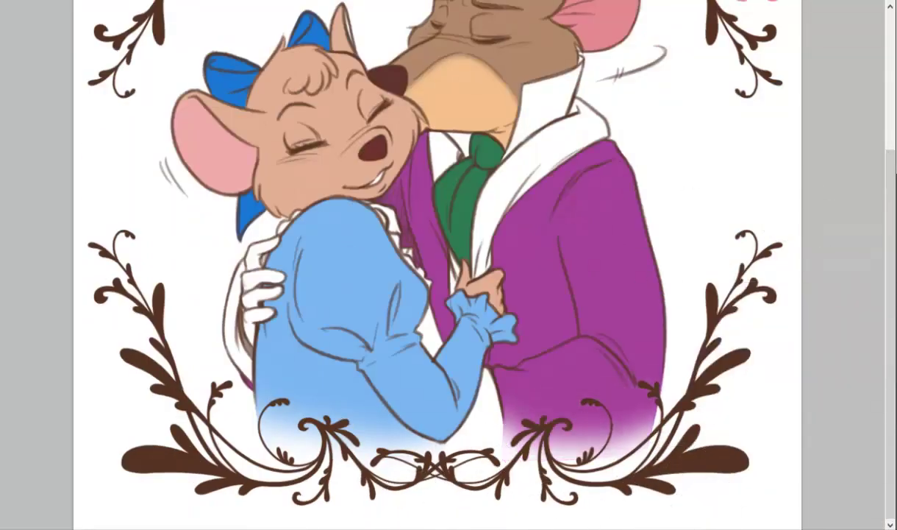
scroll(681, 480, "up", 5)
scroll(721, 117, "down", 5)
key("F7")
Name the new layer and paint the shirt area beside the green tie dark purple-grey.
double_click(717, 218)
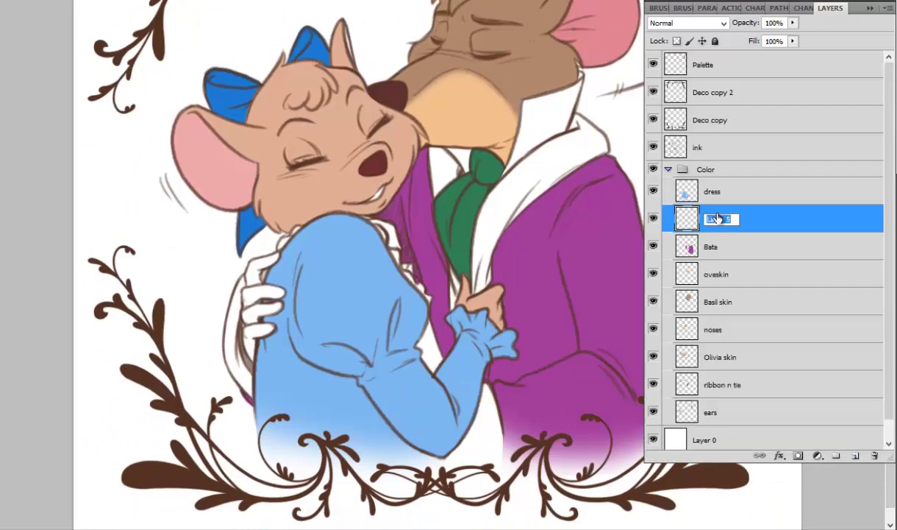
key("F7")
right_click(701, 180)
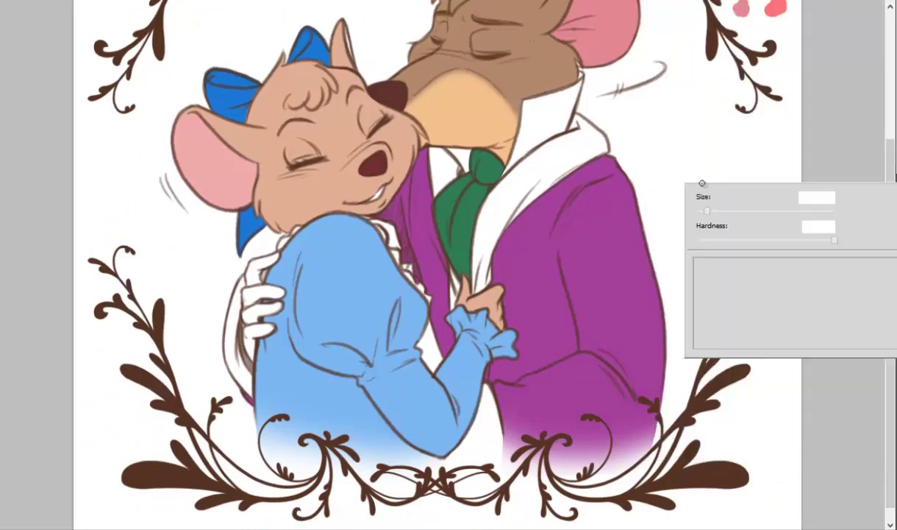
key("Escape")
left_click(463, 221)
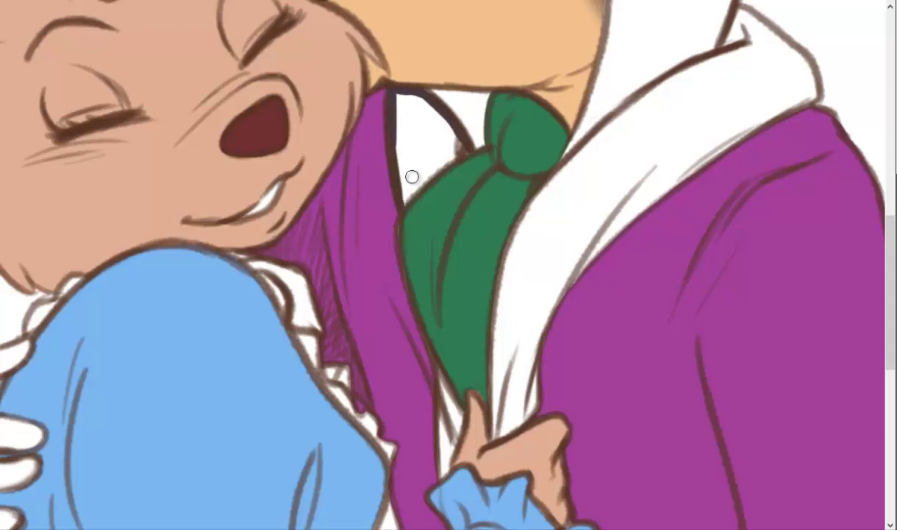
left_click_drag(440, 118, 421, 171)
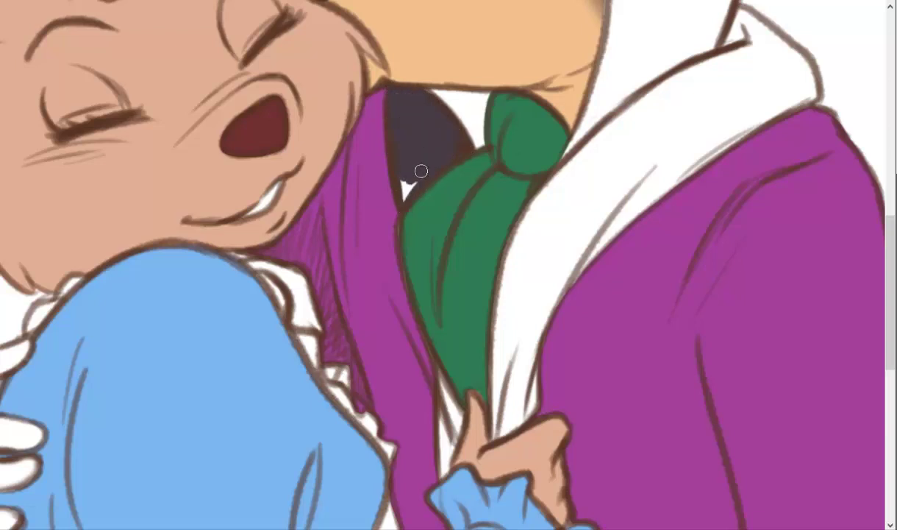
Paint the coat's collar edge dark purple-grey with a larger brush.
scroll(764, 161, "up", 2)
mouse_move(702, 81)
left_mouse_down()
mouse_move(610, 151)
mouse_move(500, 258)
mouse_move(722, 114)
mouse_move(746, 61)
left_mouse_up()
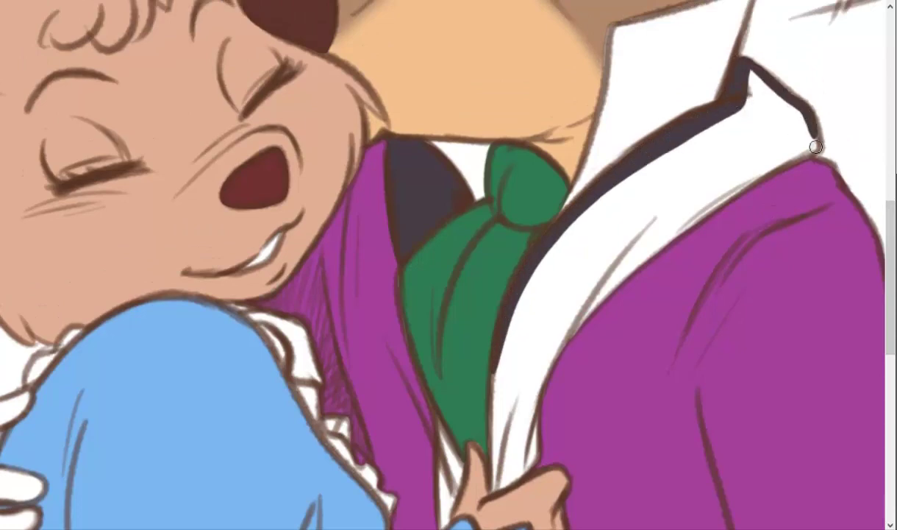
mouse_move(782, 167)
left_mouse_down()
mouse_move(728, 88)
mouse_move(743, 125)
mouse_move(735, 116)
left_mouse_up()
right_click(717, 116)
mouse_move(706, 118)
left_mouse_down()
mouse_move(757, 156)
mouse_move(681, 212)
mouse_move(587, 236)
mouse_move(553, 333)
left_mouse_up()
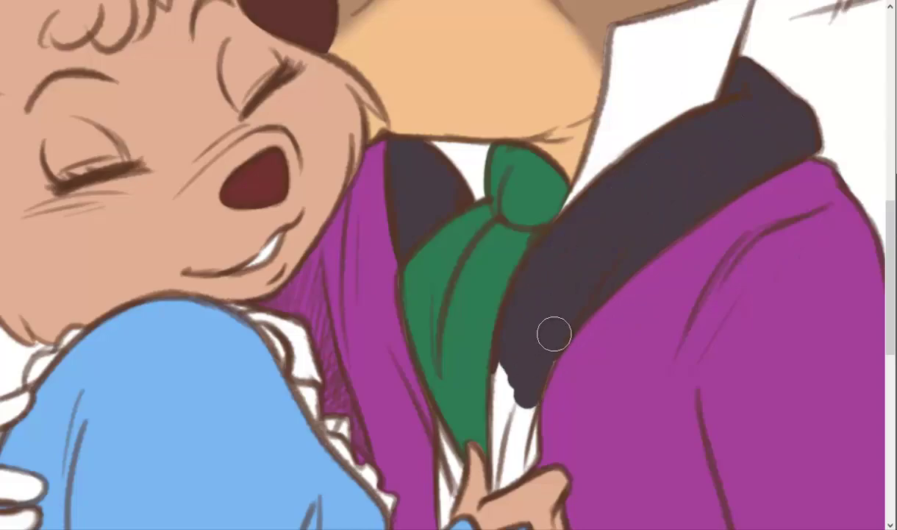
Extend the dark lapel down past the tie and fill the white gap above the hand.
key("ctrl+0")
left_click(555, 421)
right_click(482, 177)
left_click_drag(470, 279, 478, 205)
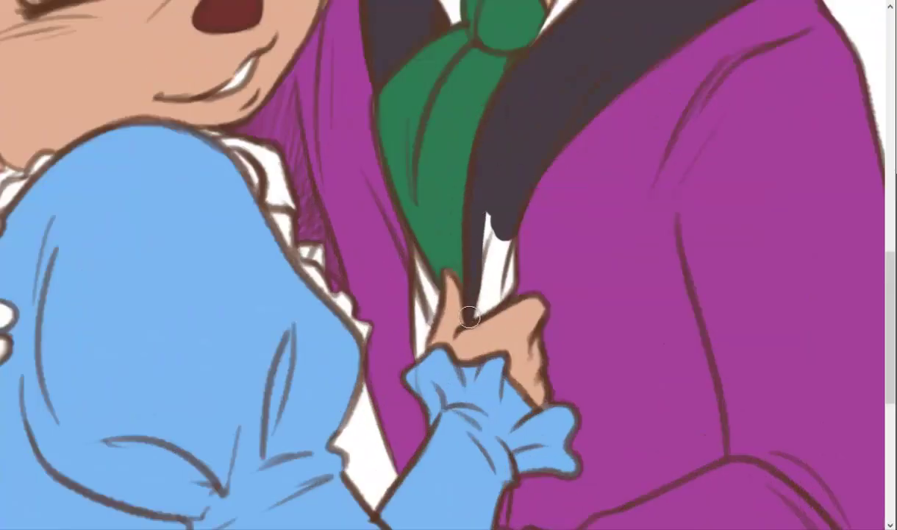
mouse_move(469, 316)
left_mouse_down()
mouse_move(495, 168)
mouse_move(501, 236)
left_mouse_up()
key("ctrl+0")
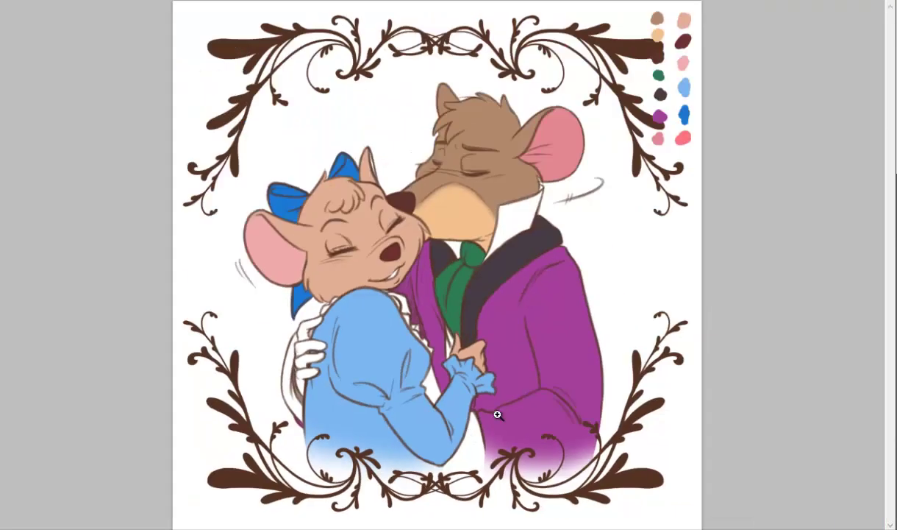
key("F7")
key("F7")
Darken the coat behind the girl's back and below her sleeve, and colour the hand brown.
scroll(334, 326, "up", 5)
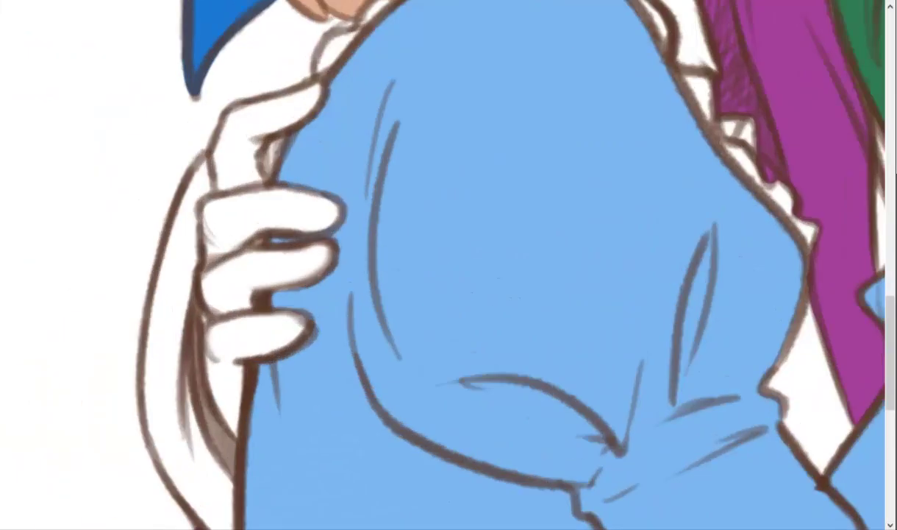
mouse_move(230, 129)
left_mouse_down()
mouse_move(254, 103)
mouse_move(305, 88)
mouse_move(212, 217)
mouse_move(276, 209)
mouse_move(251, 276)
mouse_move(266, 325)
mouse_move(210, 346)
mouse_move(230, 401)
left_mouse_up()
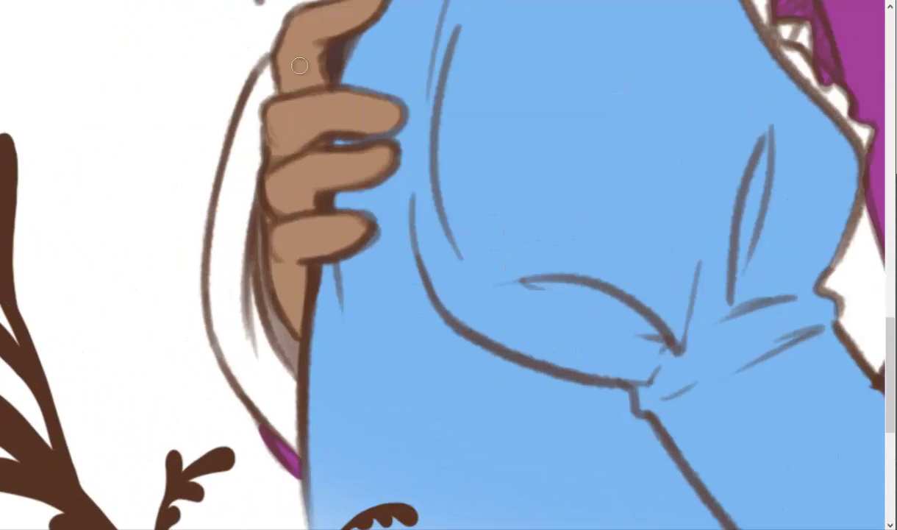
mouse_move(264, 283)
left_mouse_down()
mouse_move(214, 257)
mouse_move(252, 397)
mouse_move(235, 331)
mouse_move(226, 190)
mouse_move(236, 133)
mouse_move(253, 154)
mouse_move(221, 235)
left_mouse_up()
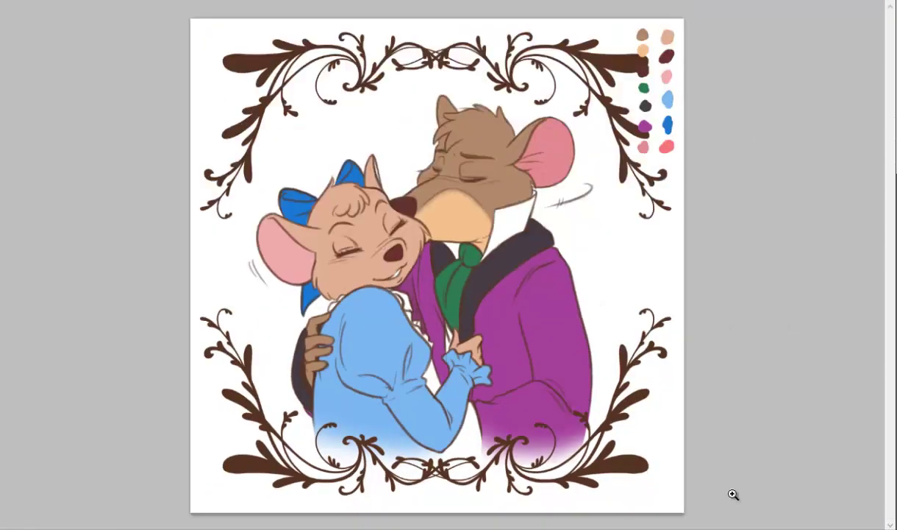
left_click(523, 402)
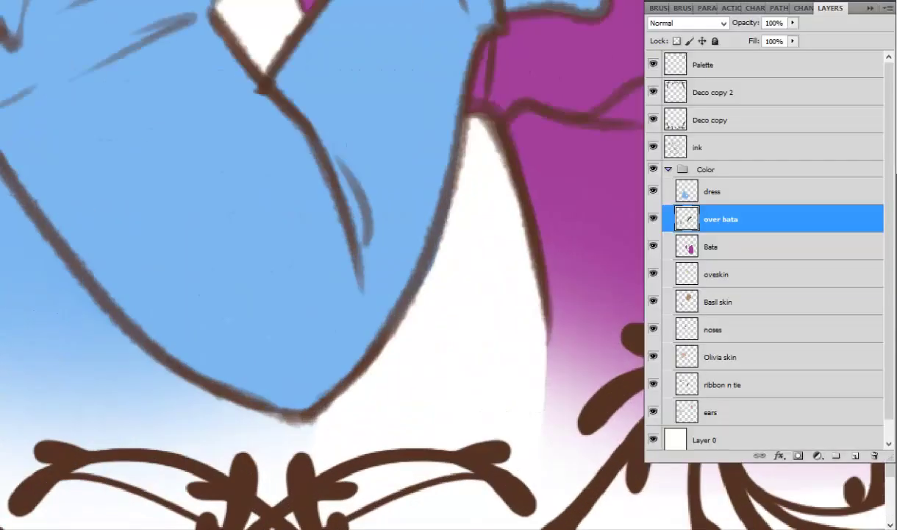
mouse_move(491, 129)
left_mouse_down()
mouse_move(526, 271)
mouse_move(544, 440)
left_mouse_up()
mouse_move(470, 122)
left_mouse_down()
mouse_move(426, 278)
mouse_move(444, 325)
mouse_move(484, 202)
mouse_move(480, 310)
mouse_move(456, 361)
mouse_move(541, 480)
mouse_move(423, 471)
mouse_move(268, 401)
left_mouse_up()
Zoom out to the whole framed illustration, show the panels and select Deco copy 2.
scroll(747, 174, "down", 3)
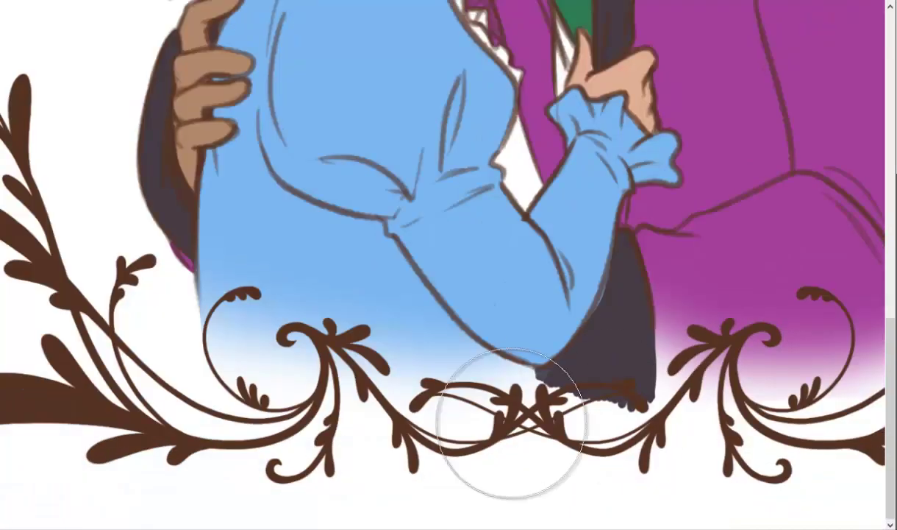
scroll(691, 266, "down", 2)
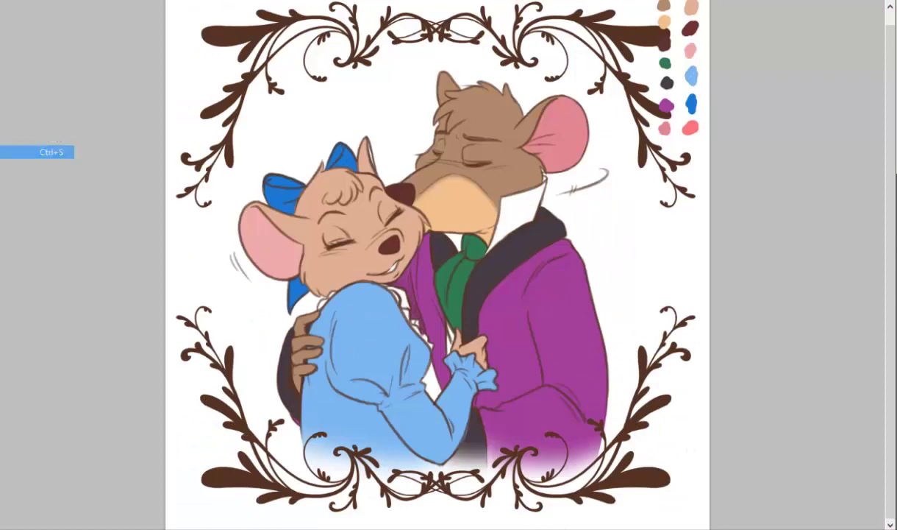
scroll(705, 344, "down", 1)
key("Tab")
left_click(761, 95)
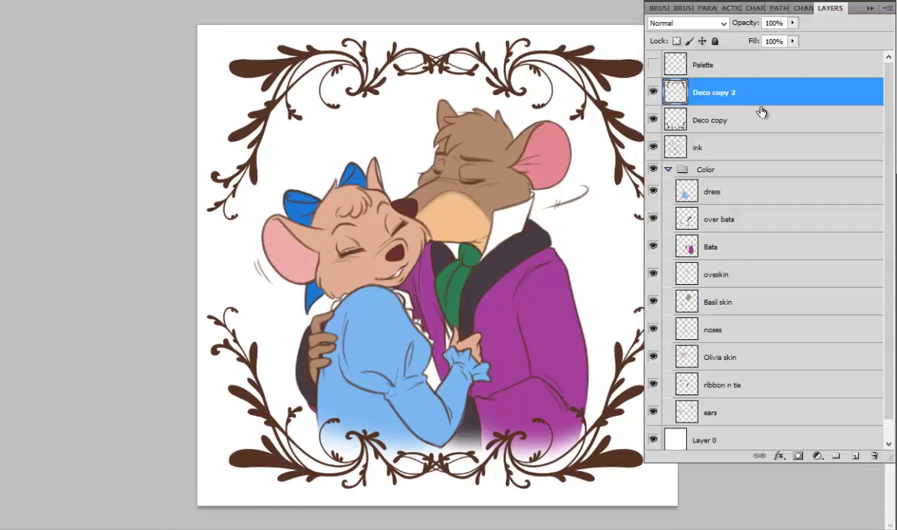
Duplicate the Deco and ink layers, merge the copies, and name the result 'ink'.
left_click(750, 148, "shift")
right_click(750, 148)
left_click(799, 150)
key("Return")
left_click(801, 455)
double_click(736, 174)
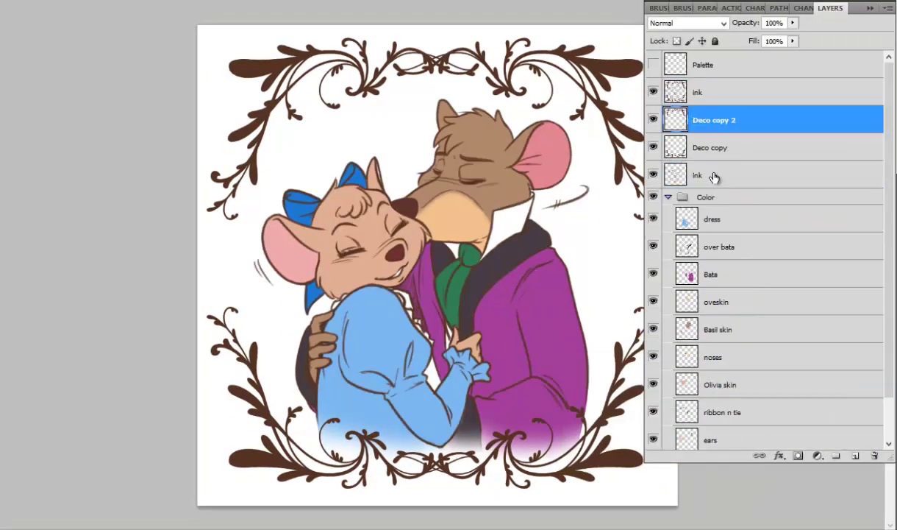
Move the original Deco and ink layers to the bottom and collapse the Color group.
scroll(809, 169, "down", 1)
left_click(735, 125, "shift")
left_click_drag(736, 125, 772, 434)
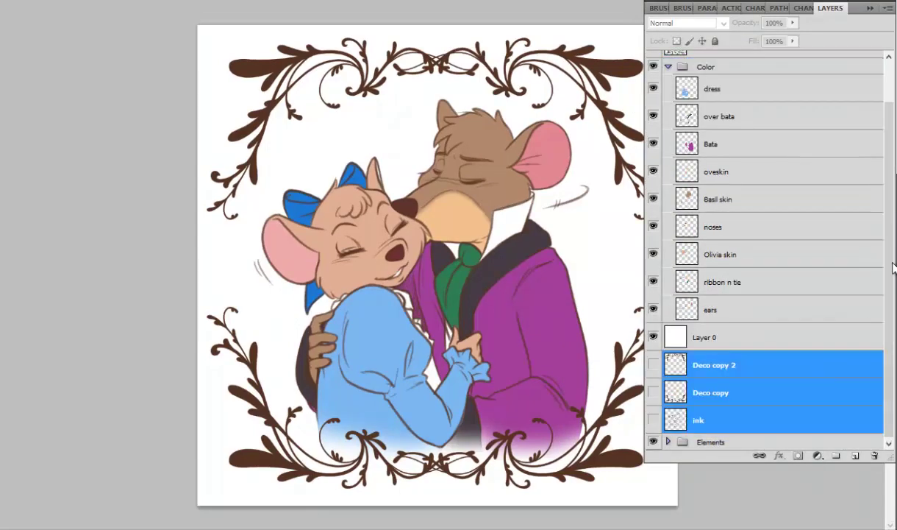
left_click(668, 67)
Duplicate the ink layer and set the copy's blend mode to Multiply.
right_click(715, 83)
left_click(743, 148)
key("Return")
left_click(724, 22)
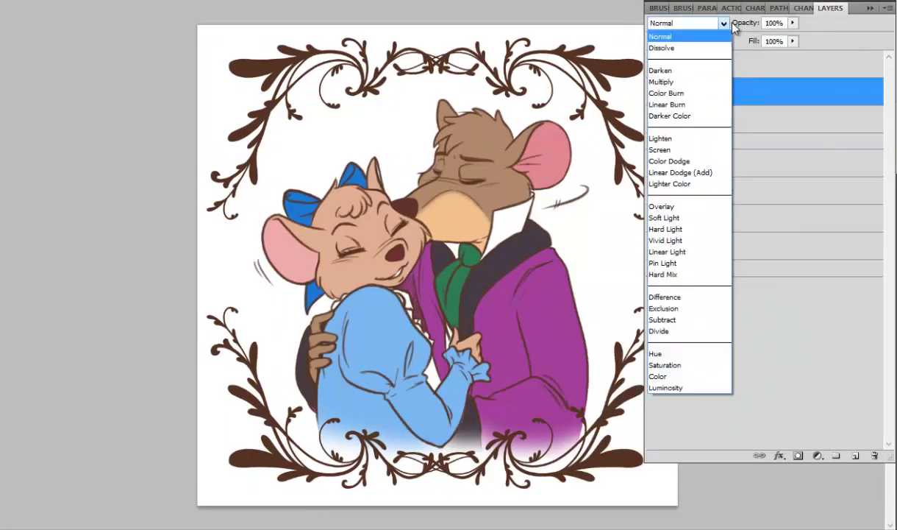
left_click(660, 82)
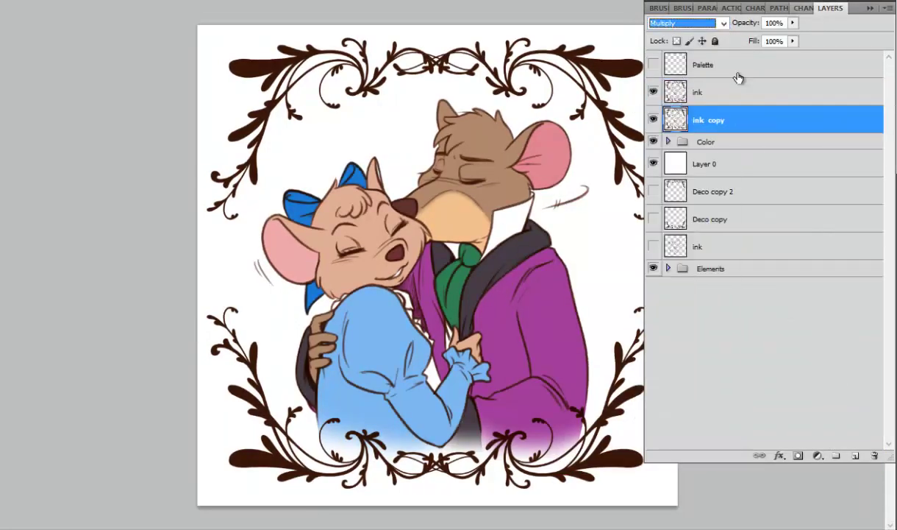
left_click(683, 23)
left_click(681, 207)
Compare Overlay and Multiply on the ink copy and lower its opacity to 33%.
key("Tab")
key("ctrl+plus")
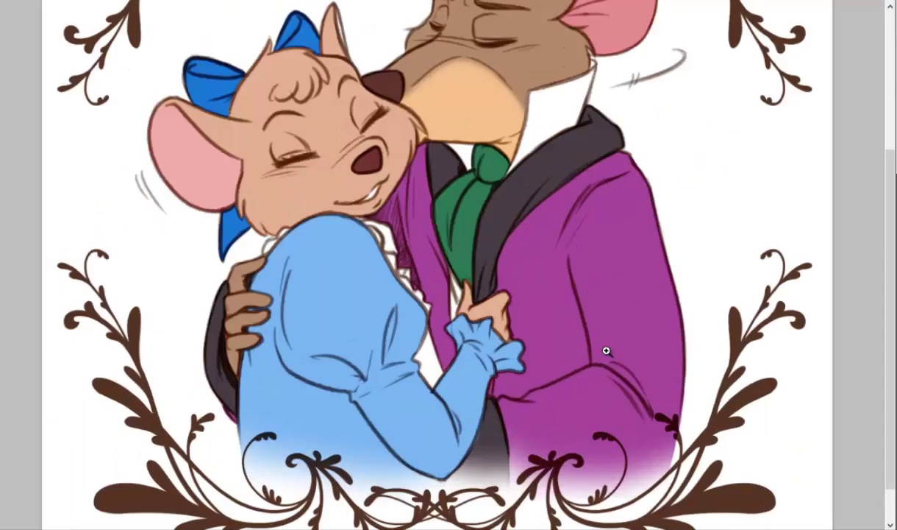
key("Tab")
left_click(724, 23)
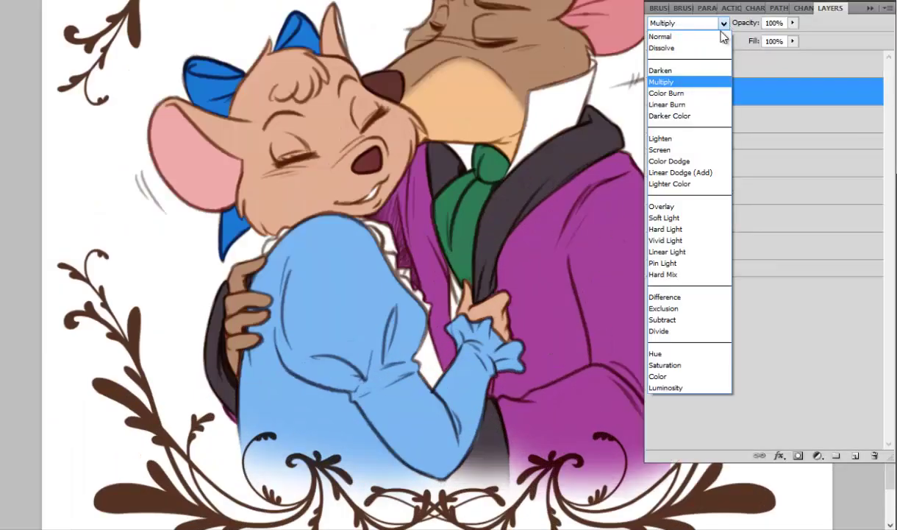
left_click(684, 208)
left_click(725, 23)
left_click(677, 82)
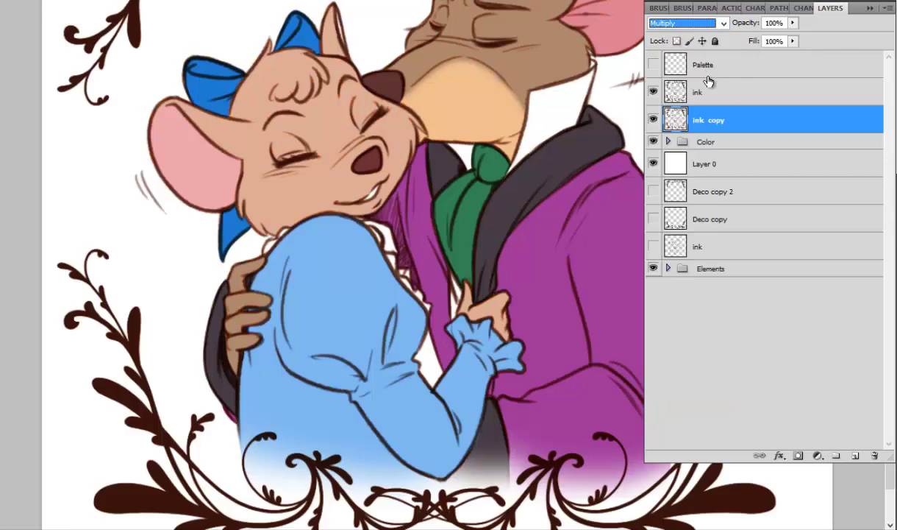
mouse_move(793, 23)
left_mouse_down()
mouse_move(781, 39)
mouse_move(747, 48)
mouse_move(771, 53)
left_mouse_up()
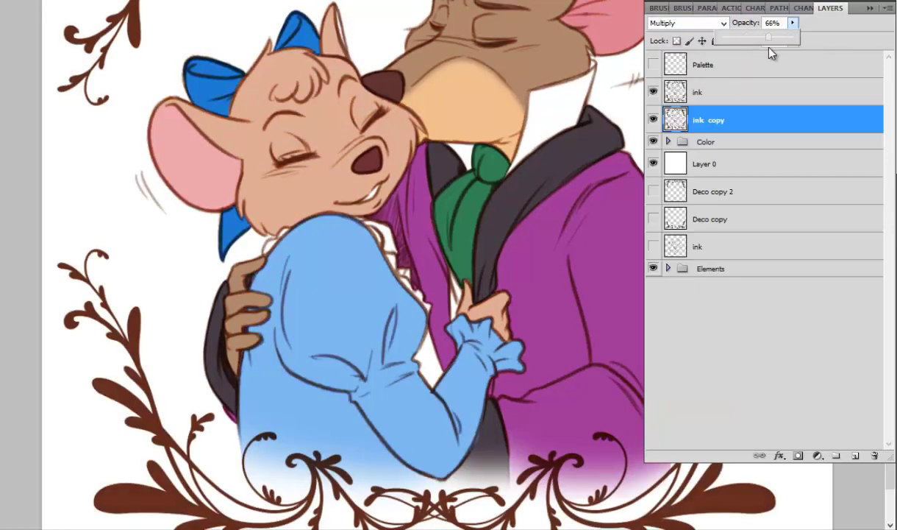
Delete the ink copy, lighten the lines pink with Lightness +49, then add a Multiply ink copy.
key("Delete")
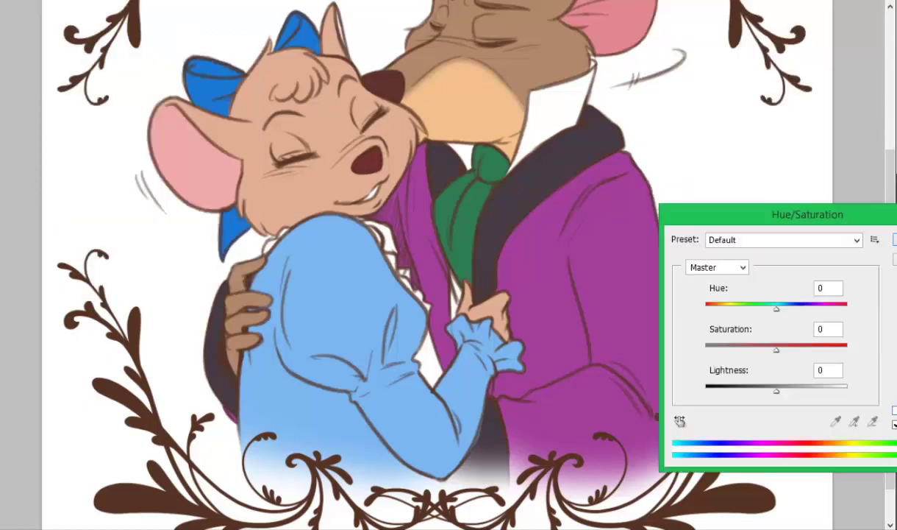
mouse_move(781, 392)
left_mouse_down()
mouse_move(812, 386)
mouse_move(806, 398)
left_mouse_up()
key("Return")
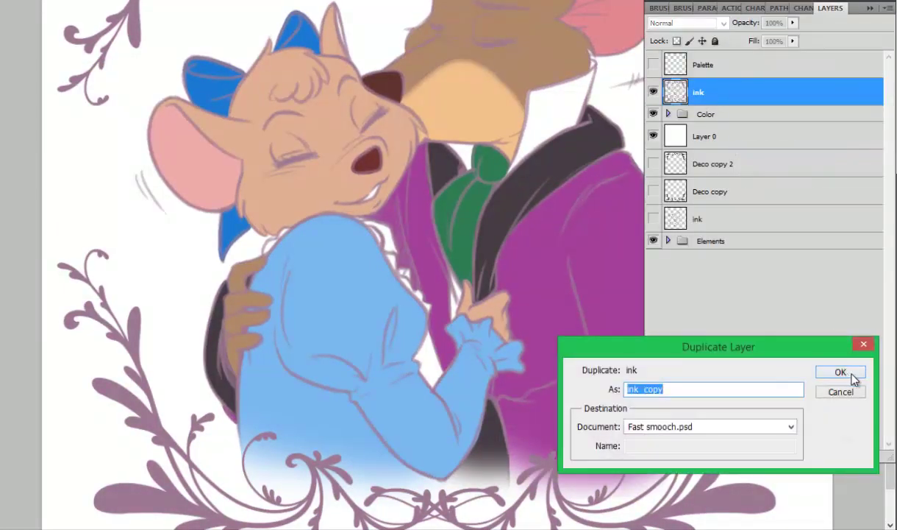
left_click(851, 375)
left_click(714, 23)
left_click(674, 207)
left_click(688, 23)
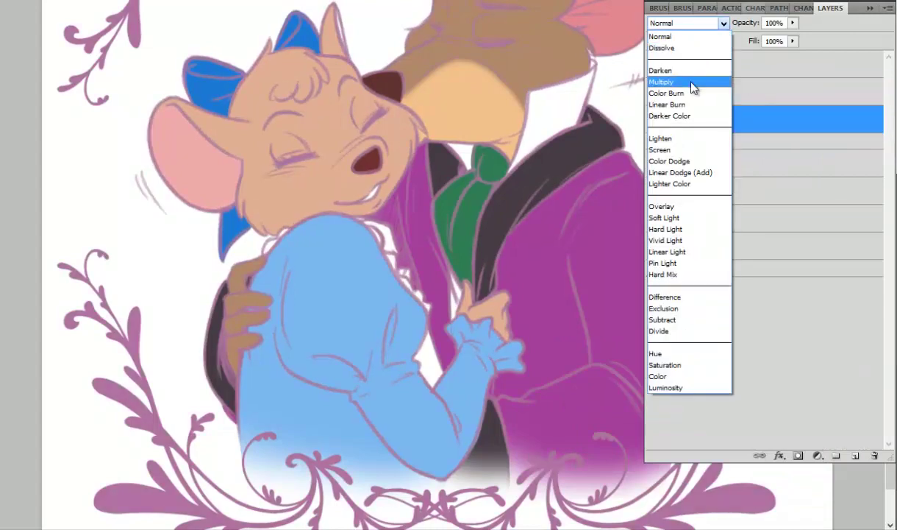
left_click(660, 82)
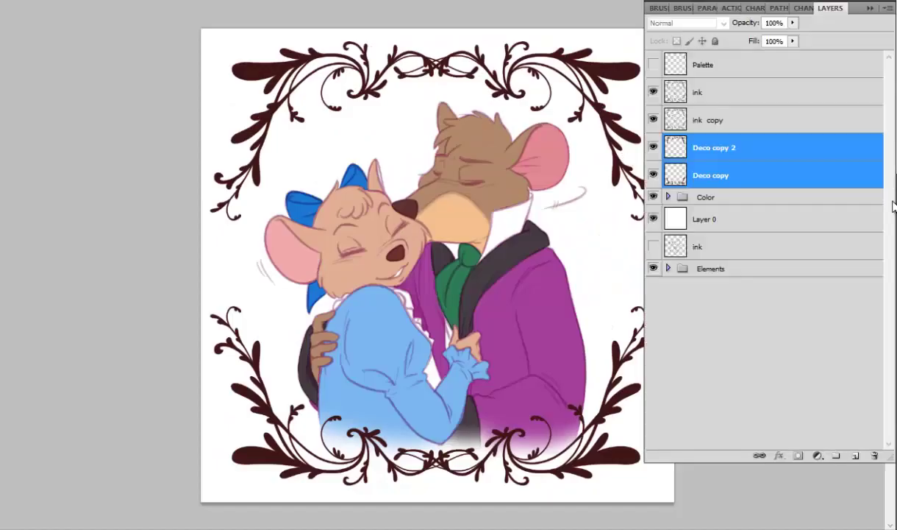
Fill the background layer with blue-grey #9aa6c4.
left_click(724, 393)
left_click(576, 267)
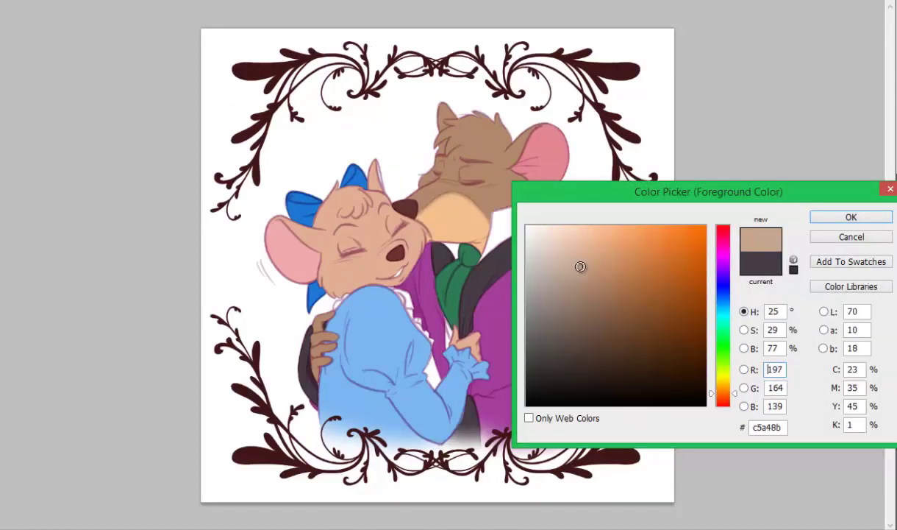
left_click(570, 287)
left_click(723, 294)
left_click(556, 301)
left_click(565, 267)
left_click(868, 221)
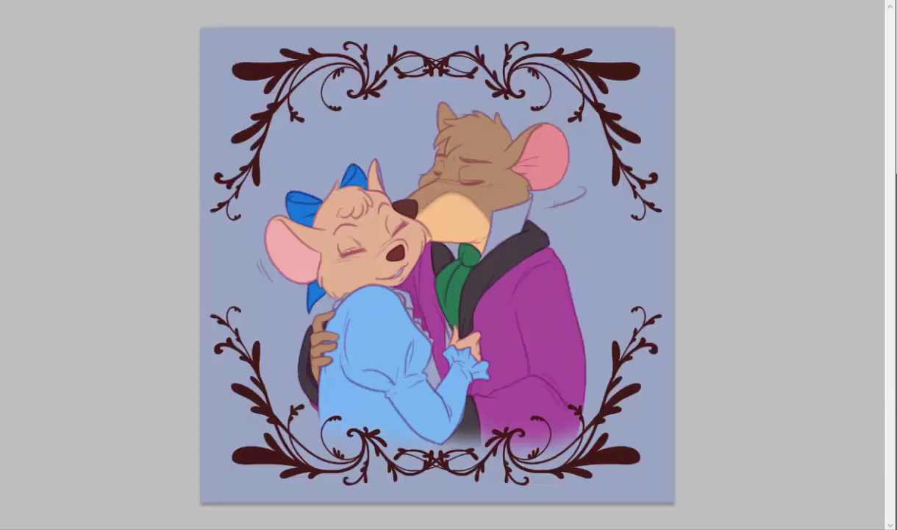
left_click(653, 148)
Move both Deco copy layers below Layer 0 and set the top deco copy to Overlay.
left_click(714, 147)
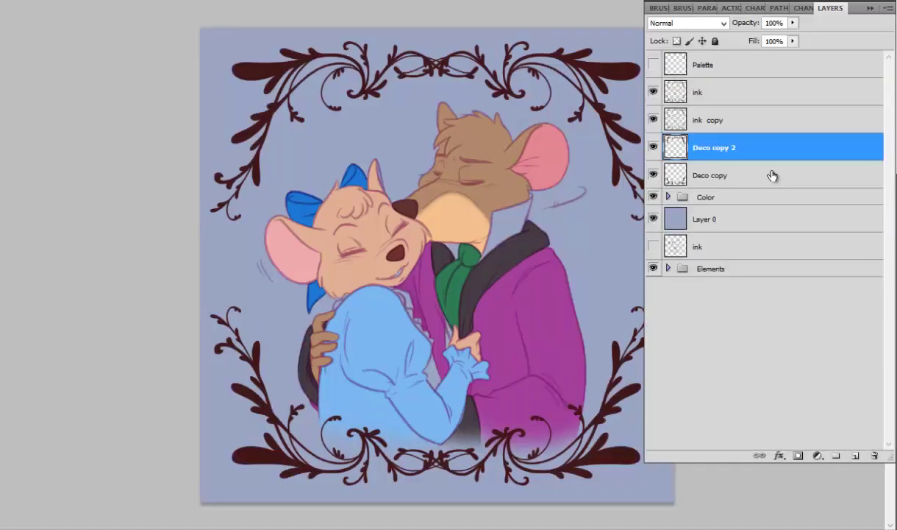
left_click(770, 175, "shift")
left_click_drag(741, 210, 759, 205)
left_click(713, 147)
left_click(687, 23)
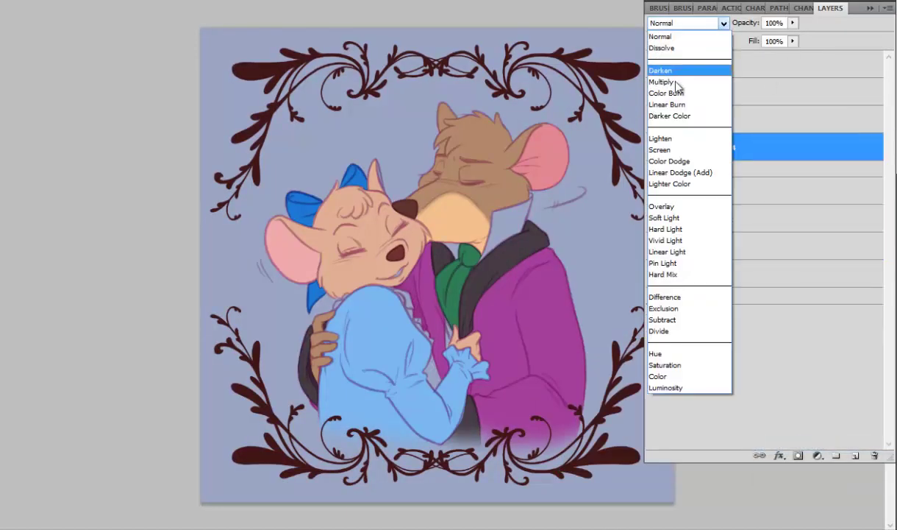
left_click(676, 81)
left_click(721, 23)
left_click(677, 210)
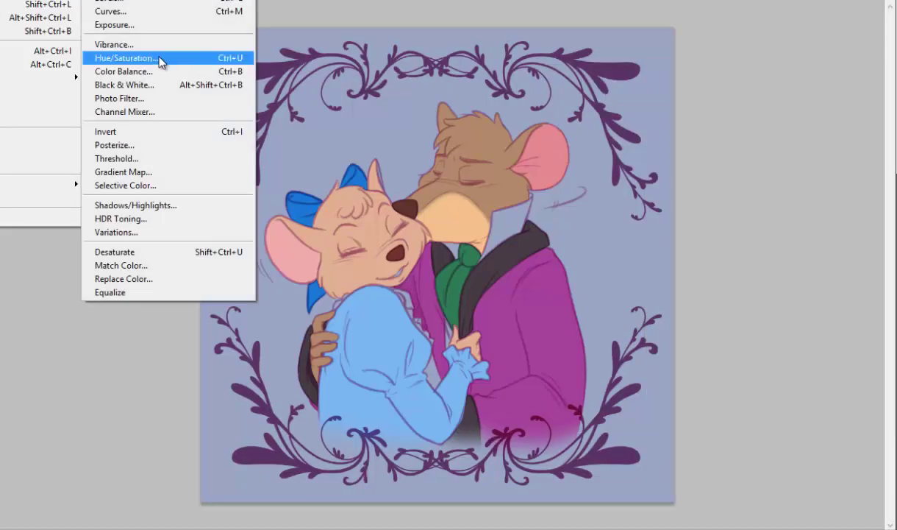
Recolour the frame flourishes navy with Hue/Saturation at Hue +116, Saturation +13.
left_click(160, 60)
left_click_drag(784, 315, 829, 316)
left_click_drag(777, 350, 789, 357)
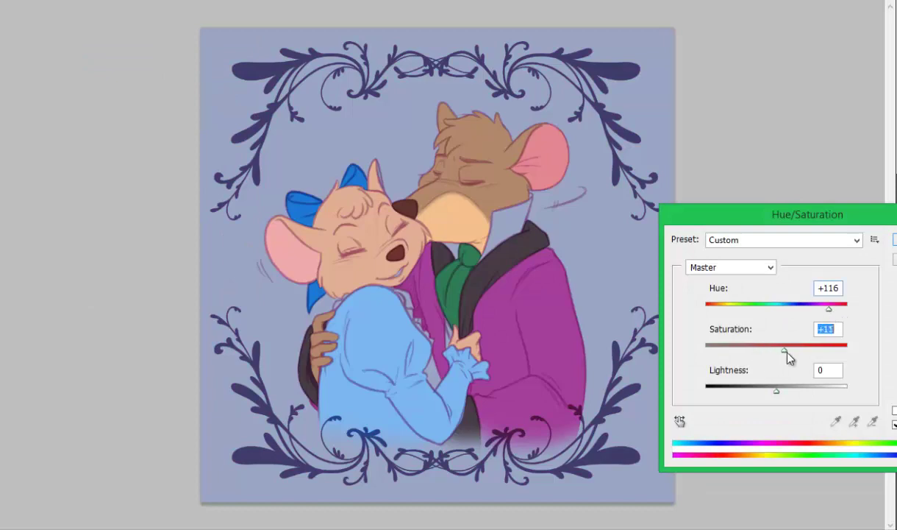
key("Return")
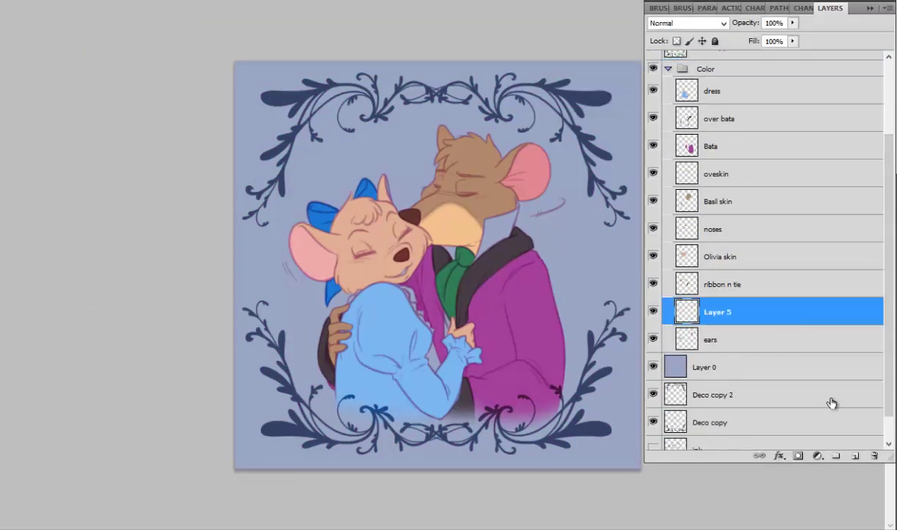
Name the layer 'White' and paint a white highlight along the mouth's lower edge.
key("ctrl+bracketleft")
double_click(717, 339)
type("ite")
key("Return")
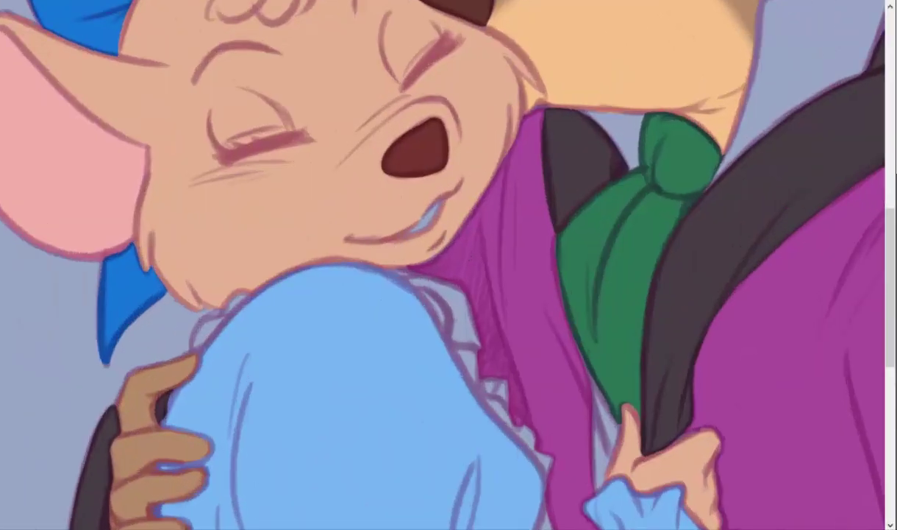
right_click(414, 229)
key("Return")
left_click_drag(402, 235, 439, 202)
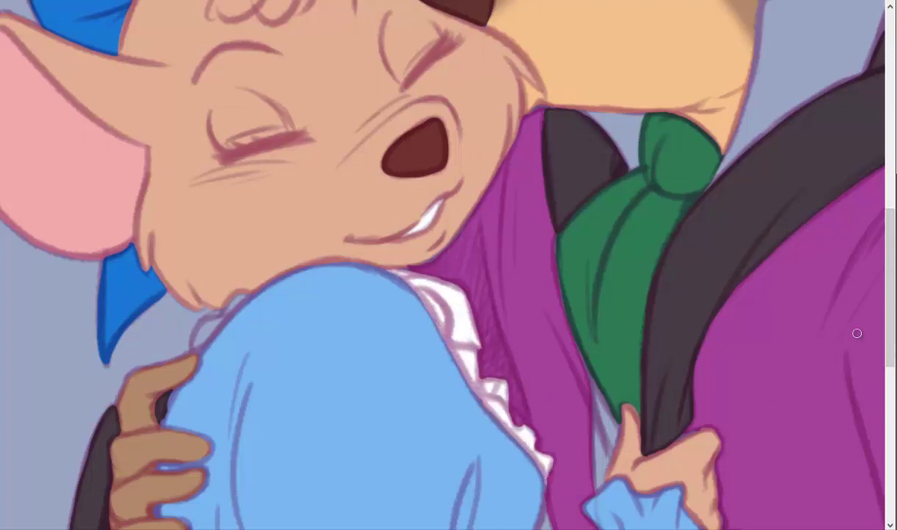
Switch to the inner fabric layer and make the brush smaller.
scroll(857, 334, "down", 3)
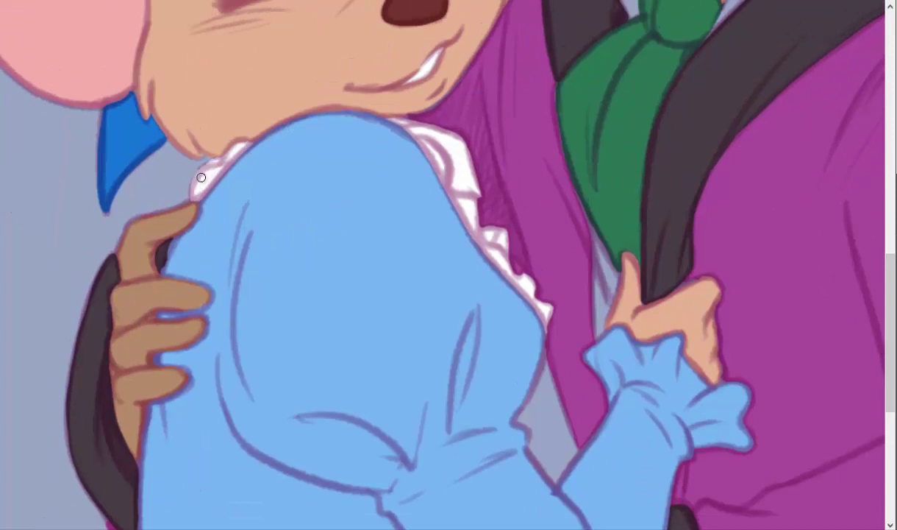
key("F7")
left_click(721, 83)
key("F7")
right_click(597, 239)
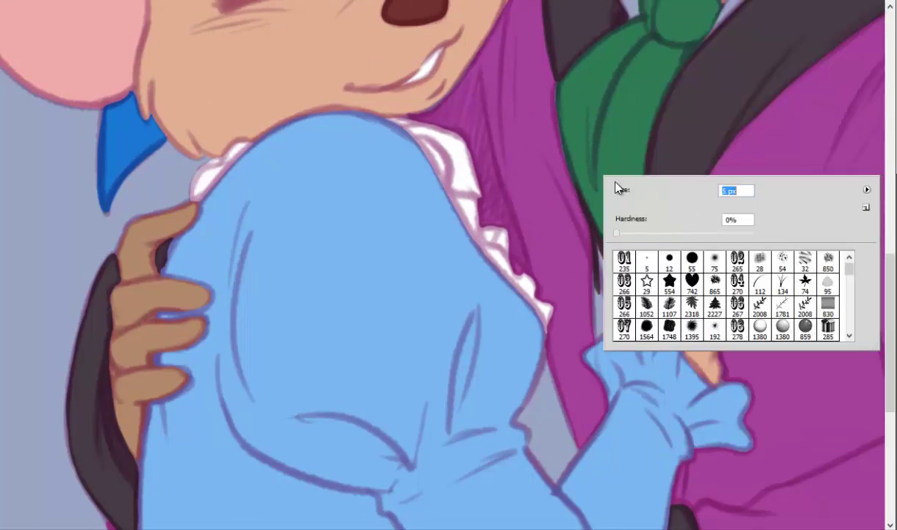
key("Return")
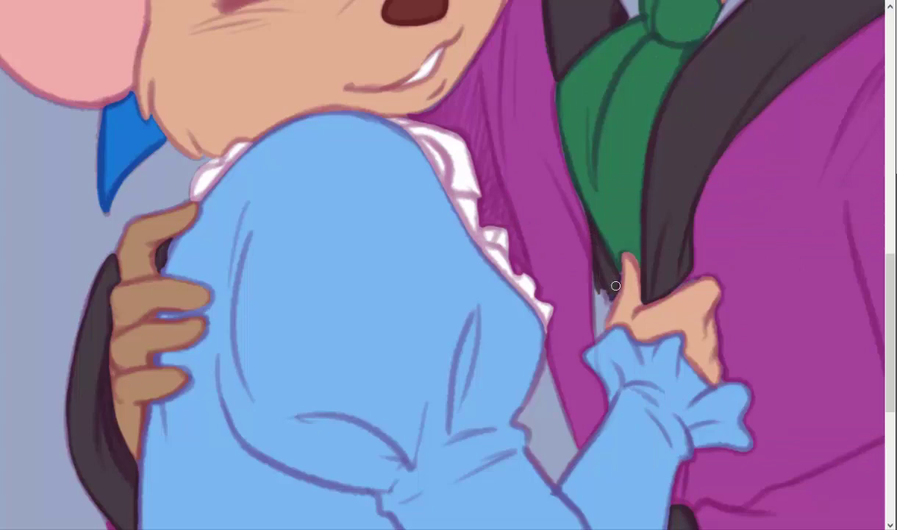
Paint the brown mouse's shirt collar solid white along its edges and inside.
key("ctrl+0")
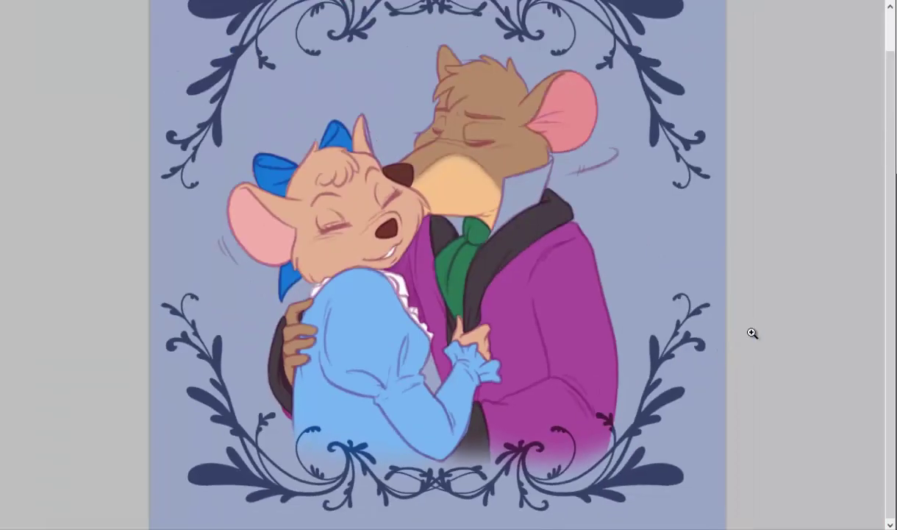
key("F7")
left_click(735, 294)
key("F7")
left_click(595, 182)
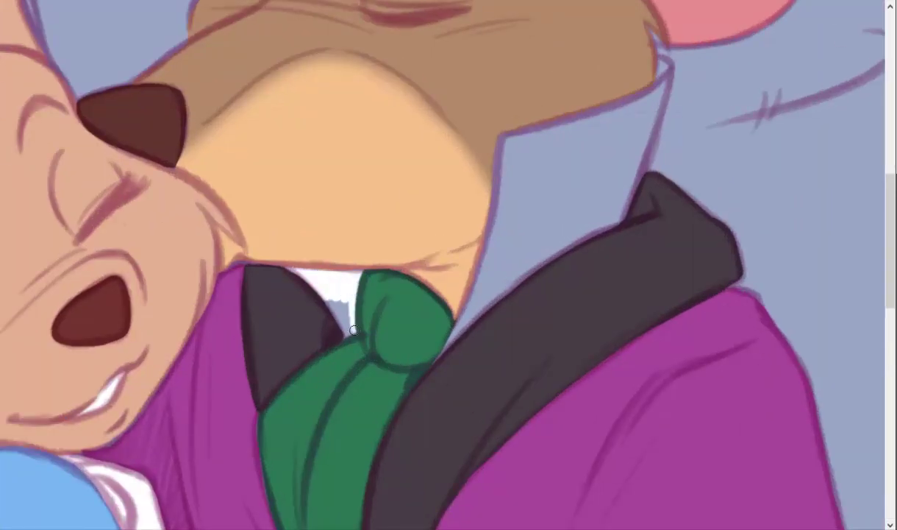
left_click_drag(474, 289, 663, 72)
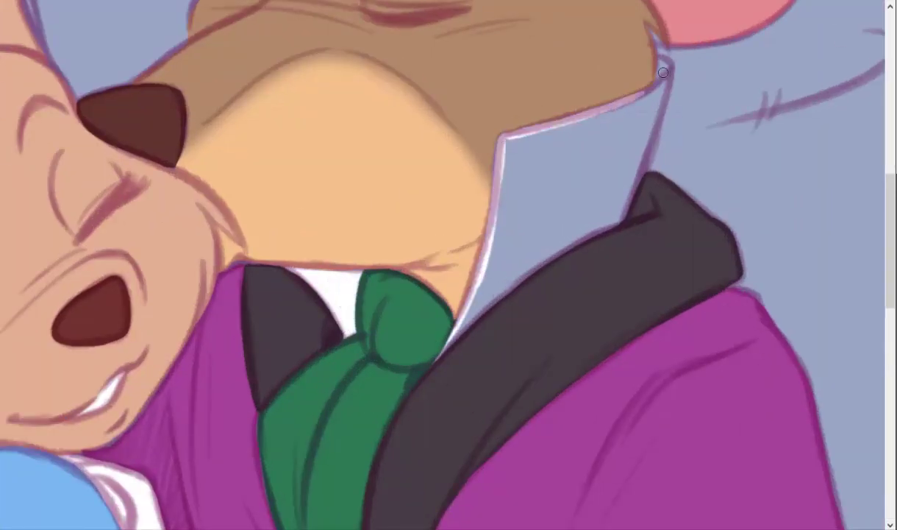
mouse_move(621, 216)
left_mouse_down()
mouse_move(495, 294)
mouse_move(511, 225)
left_mouse_up()
mouse_move(508, 167)
left_mouse_down()
mouse_move(567, 214)
mouse_move(601, 141)
mouse_move(661, 84)
mouse_move(609, 144)
mouse_move(606, 180)
left_mouse_up()
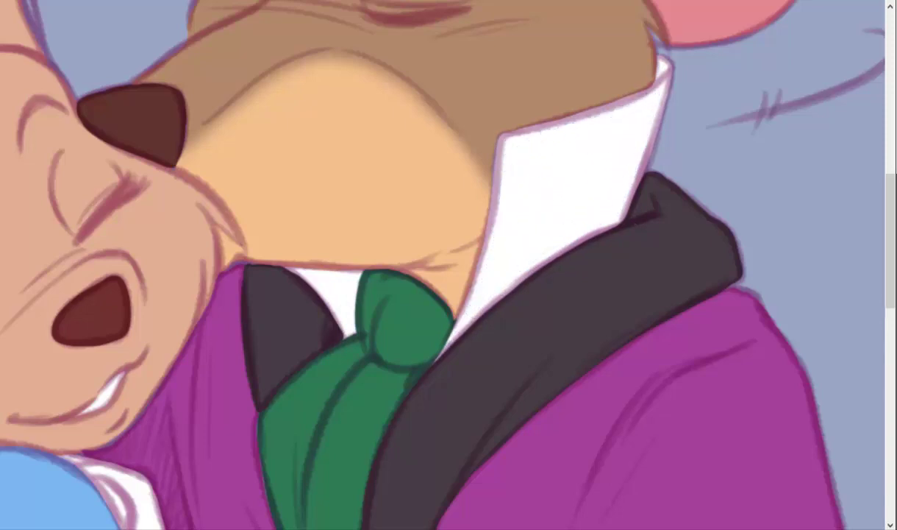
Fit the whole canvas on screen and scroll the Layers panel up to the Color group.
key("ctrl+0")
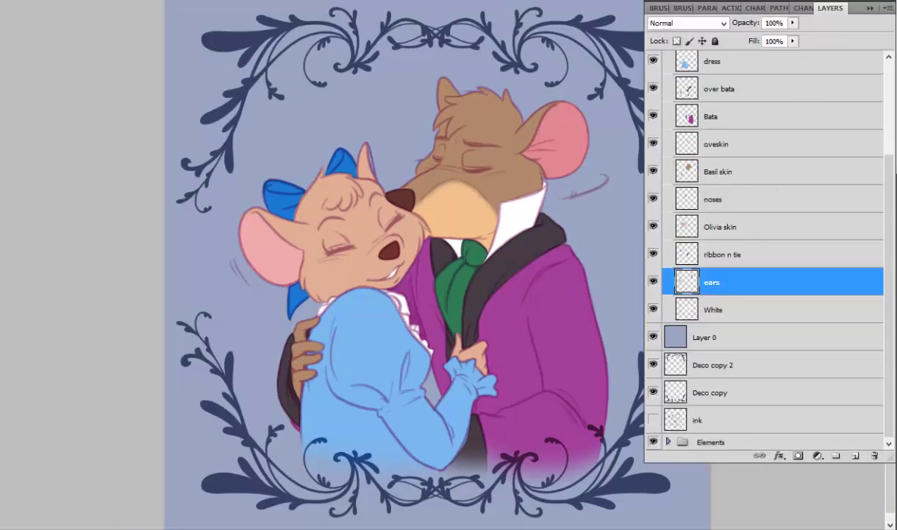
scroll(380, 167, "up", 5)
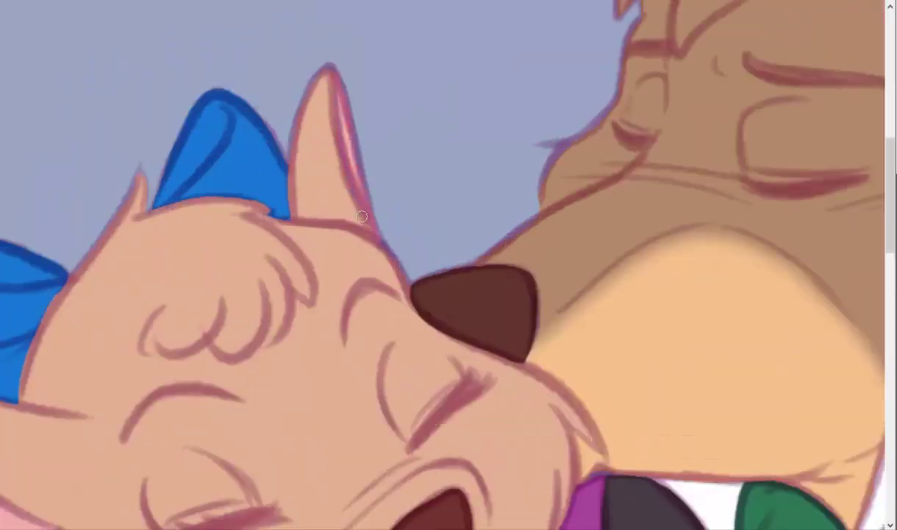
scroll(670, 203, "down", 1)
scroll(670, 204, "down", 4)
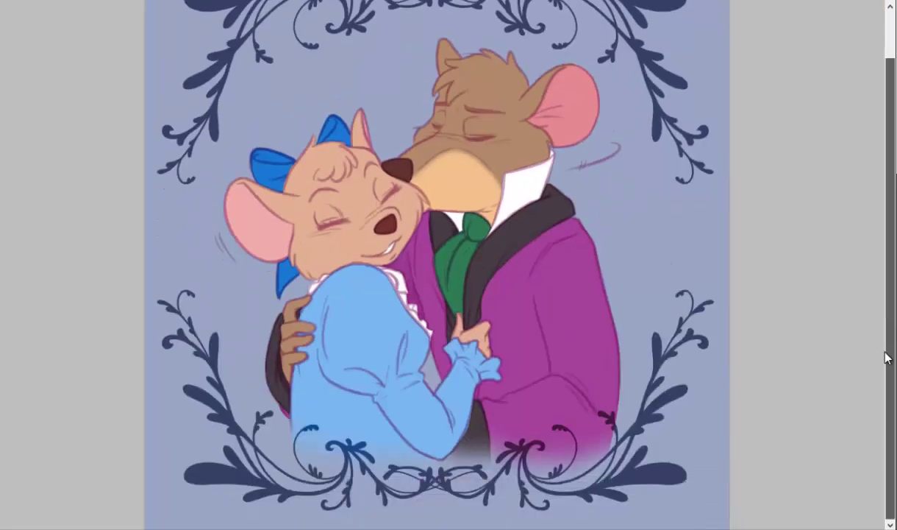
scroll(895, 316, "down", 2)
key("F7")
left_click(713, 292)
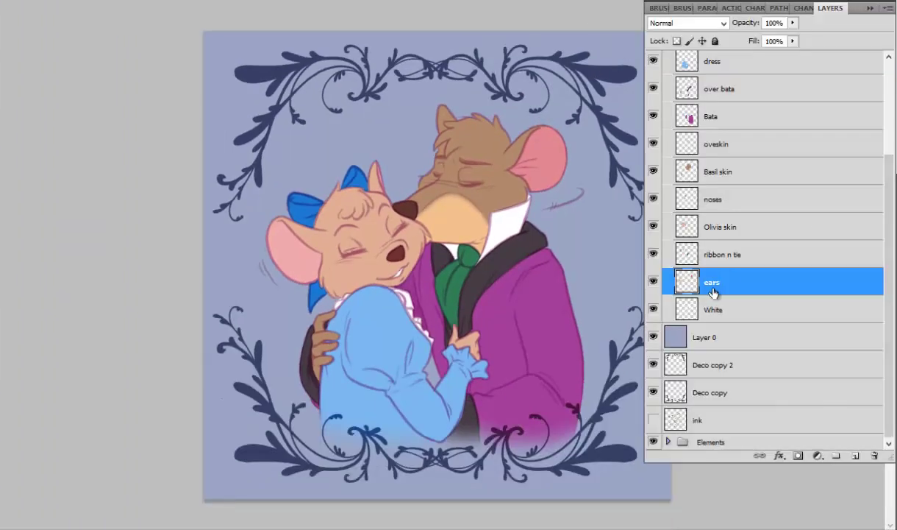
scroll(669, 128, "up", 3)
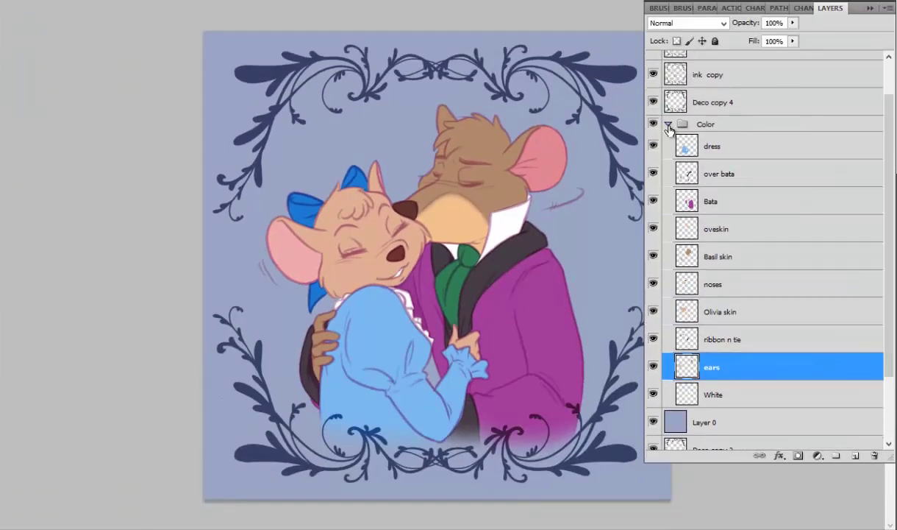
Apply a 1.3 px Gaussian Blur to the dress layer.
left_click(729, 152)
mouse_move(101, 78)
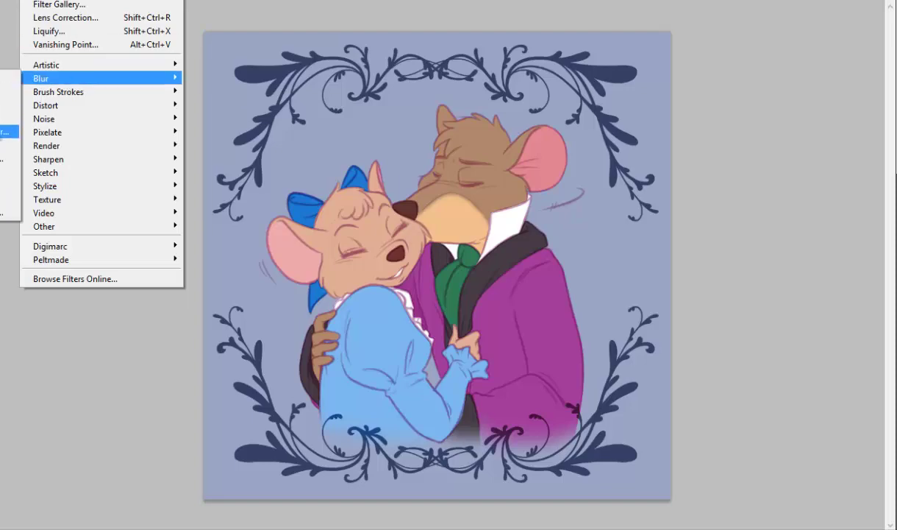
left_click(9, 126)
left_click(861, 316)
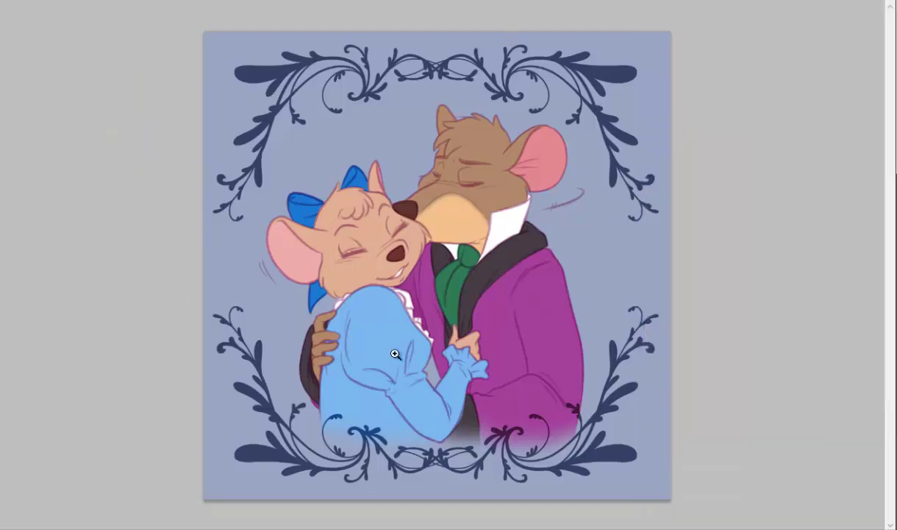
left_click(9, 104)
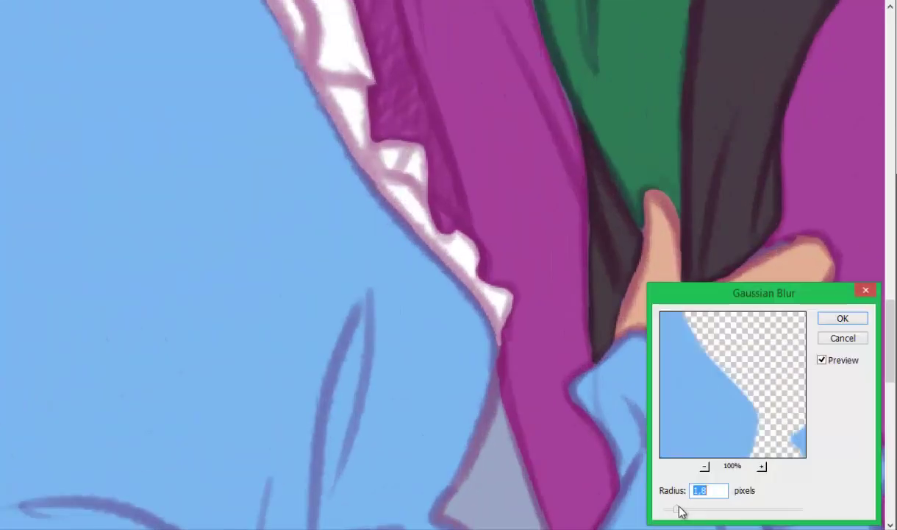
left_click_drag(703, 513, 677, 514)
left_click(843, 319)
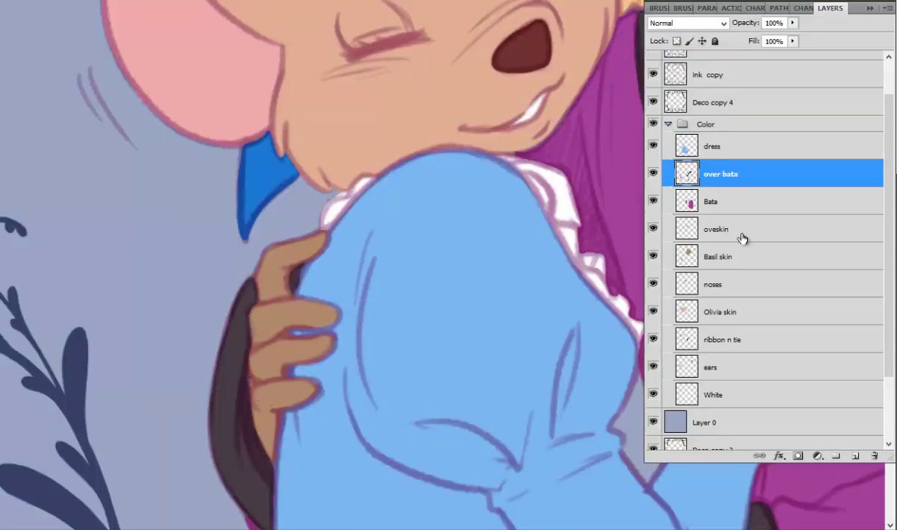
Step down through the remaining colour layers to blur them too.
key("alt+bracketleft")
key("alt+bracketleft")
key("alt+bracketleft")
key("alt+bracketleft")
key("alt+bracketleft")
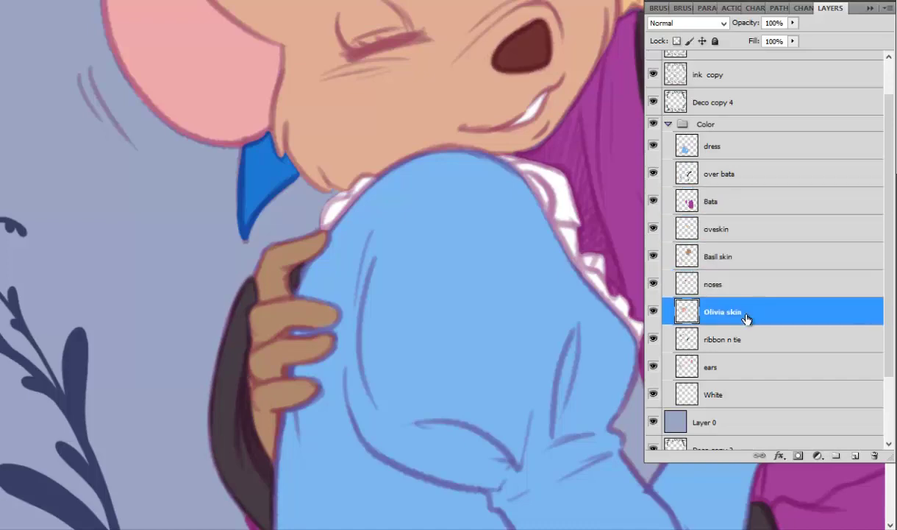
left_click(742, 339)
left_click(739, 367)
left_click(736, 394)
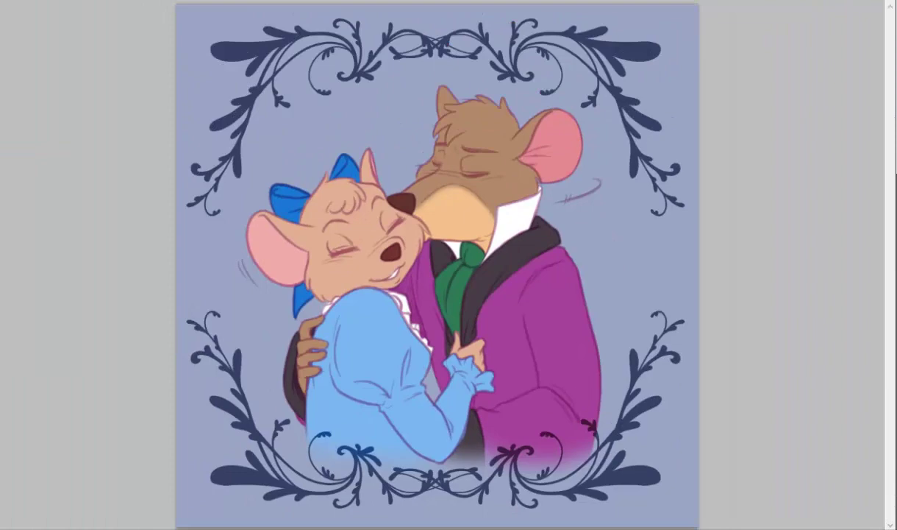
Collapse the Color group and duplicate the background Layer 0.
left_click(731, 417)
left_click(666, 125)
right_click(695, 192)
left_click(711, 266)
key("Return")
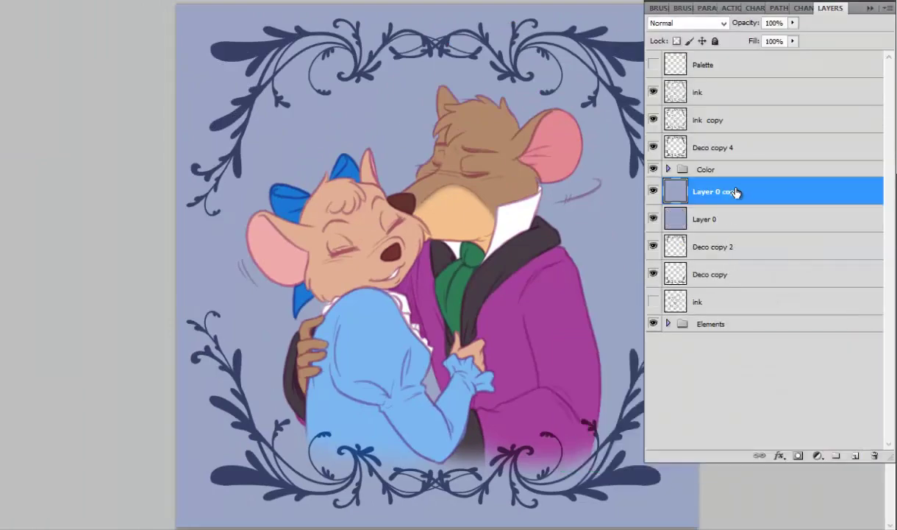
Set a pale blue foreground and fill the copy with enlarged rendered clouds.
left_click(541, 227)
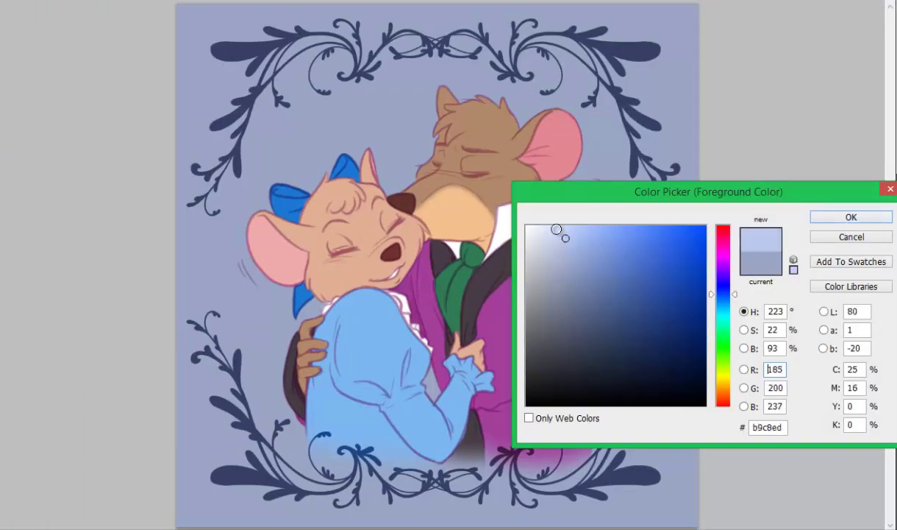
left_click(851, 214)
left_click(210, 147)
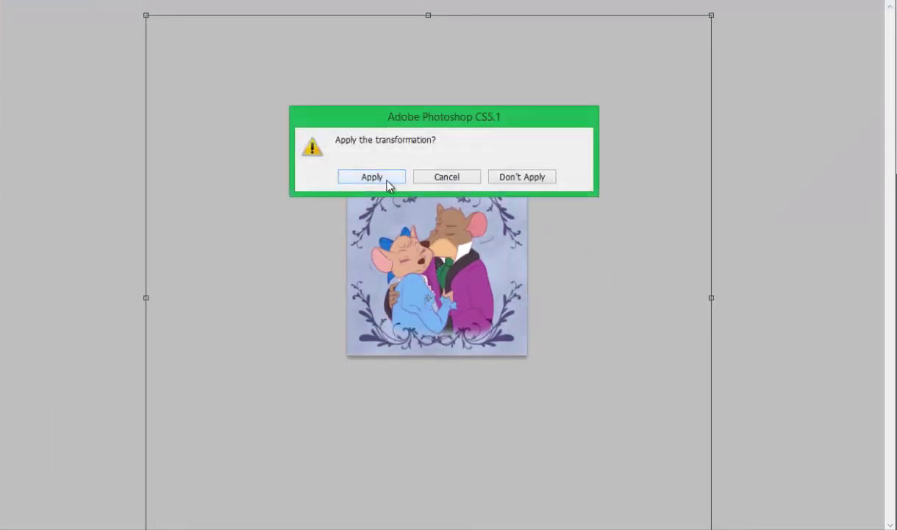
left_click(385, 183)
Blend the cloud layer in Soft Light after trying Screen.
left_click(724, 23)
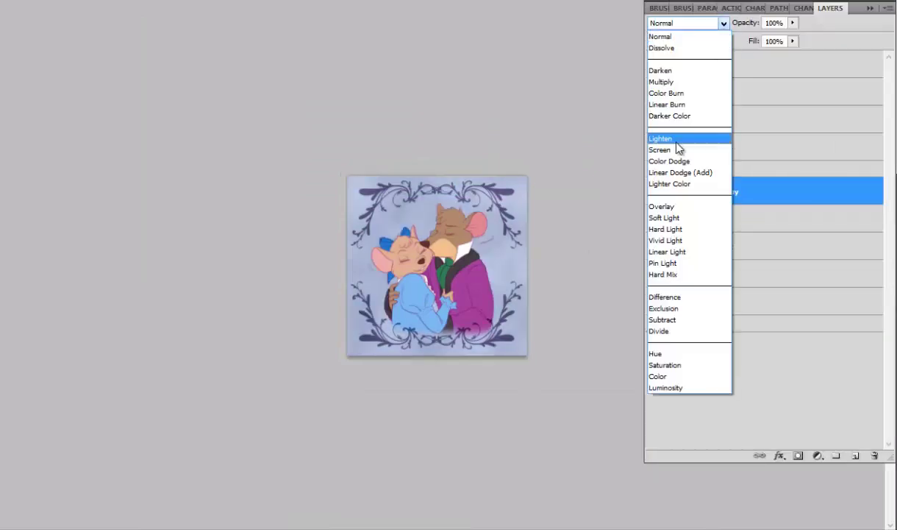
left_click(677, 149)
left_click(725, 23)
left_click(680, 215)
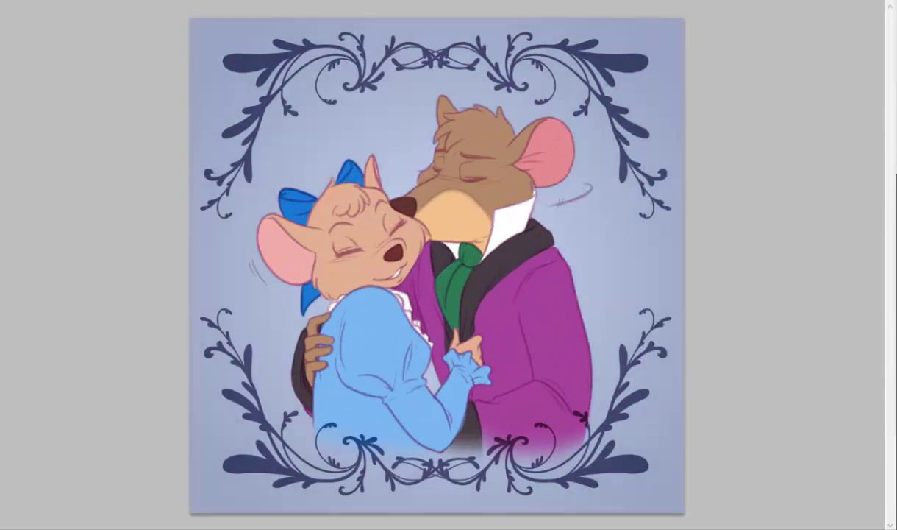
Set Layer 0 to Multiply with lower opacity, then hide Layer 0.
left_click(724, 22)
left_click(670, 60)
left_click_drag(793, 23, 744, 73)
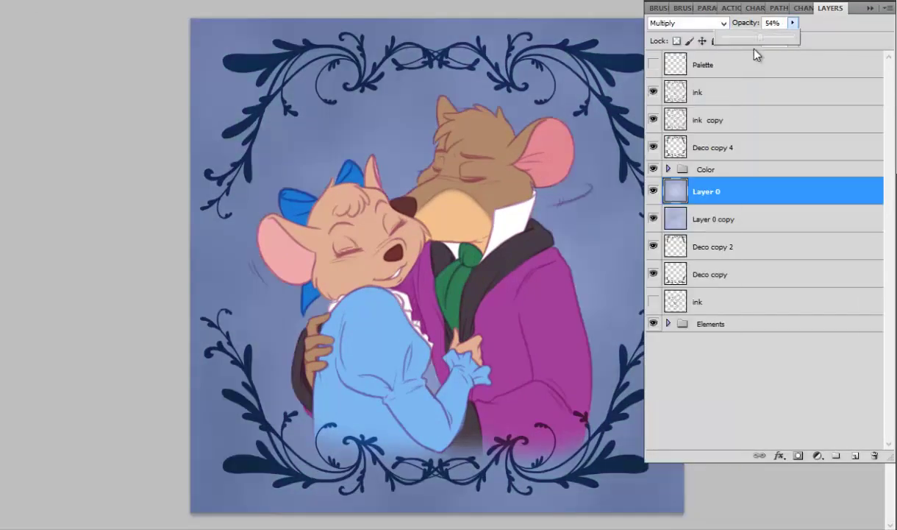
left_click(736, 219)
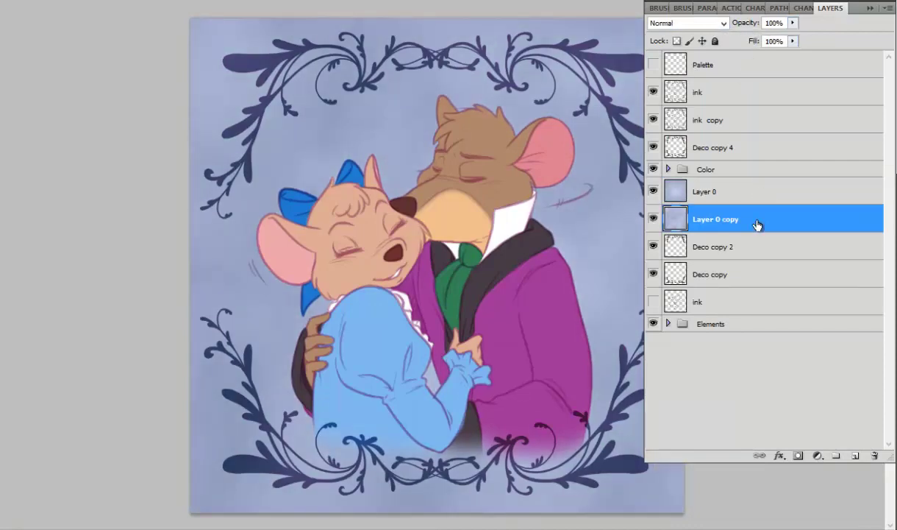
left_click(724, 191)
left_click(653, 191)
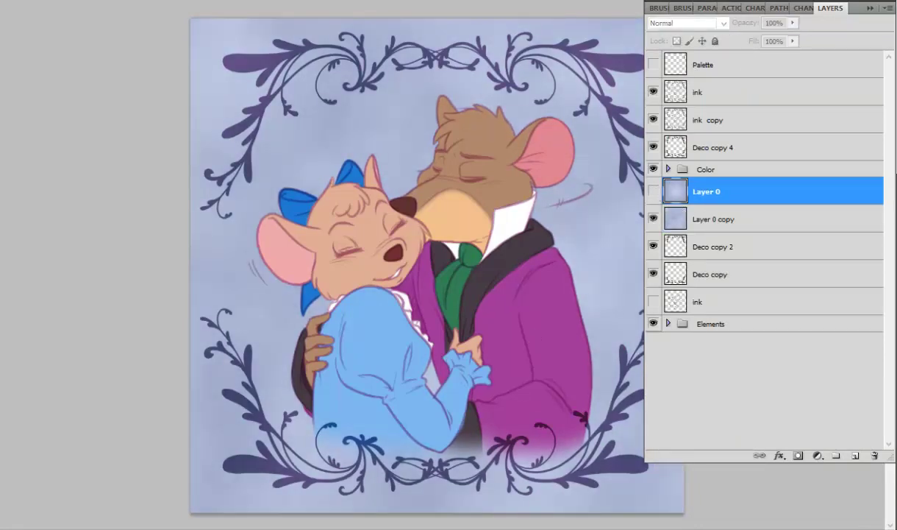
Move Layer 0 below its copy and add a Shadow 1 layer above the ink layers.
left_click_drag(675, 191, 762, 245)
key("alt+]")
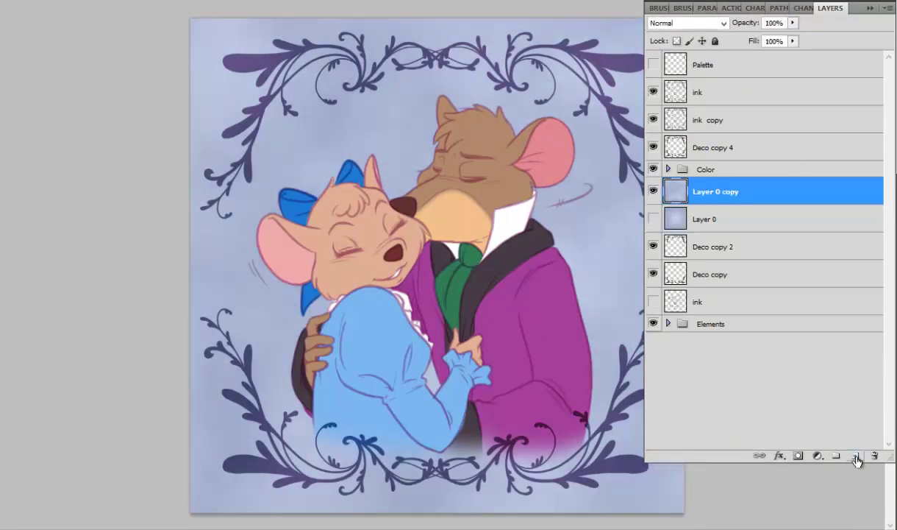
left_click(856, 457)
type("Shadoe")
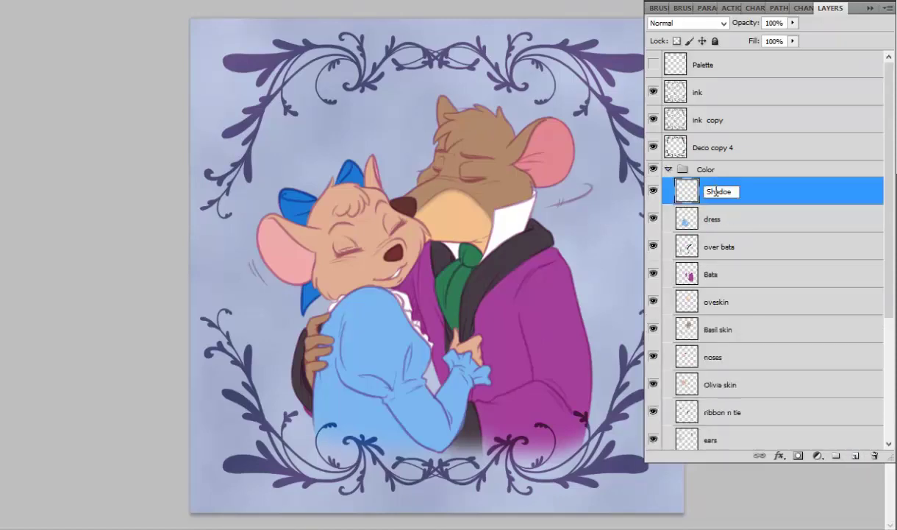
type("1")
key("Return")
left_click_drag(857, 191, 858, 81)
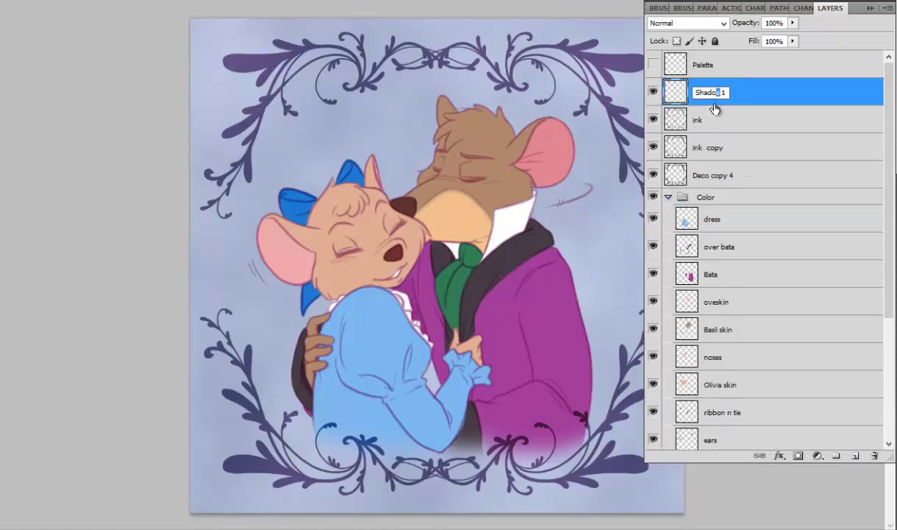
Pick a pale purple shading colour and create a merged copy of the Color group.
left_click_drag(554, 239, 549, 262)
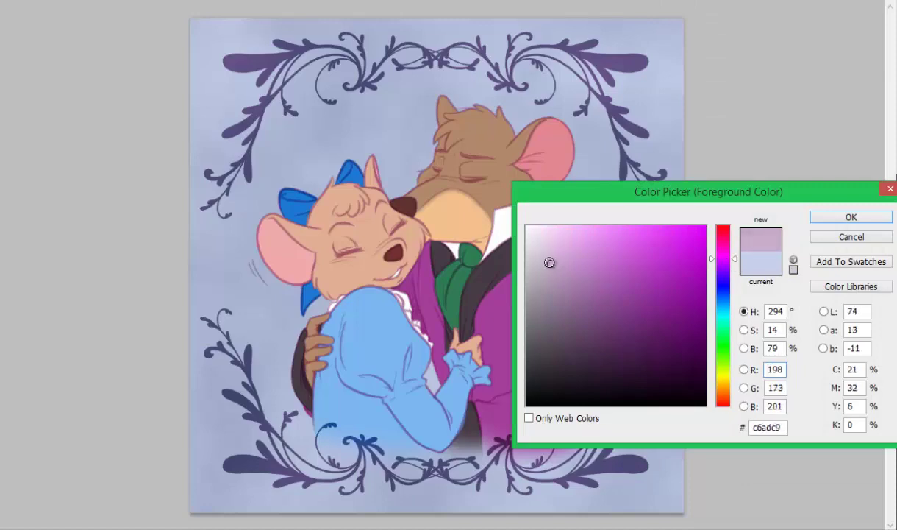
left_click(858, 217)
key("F7")
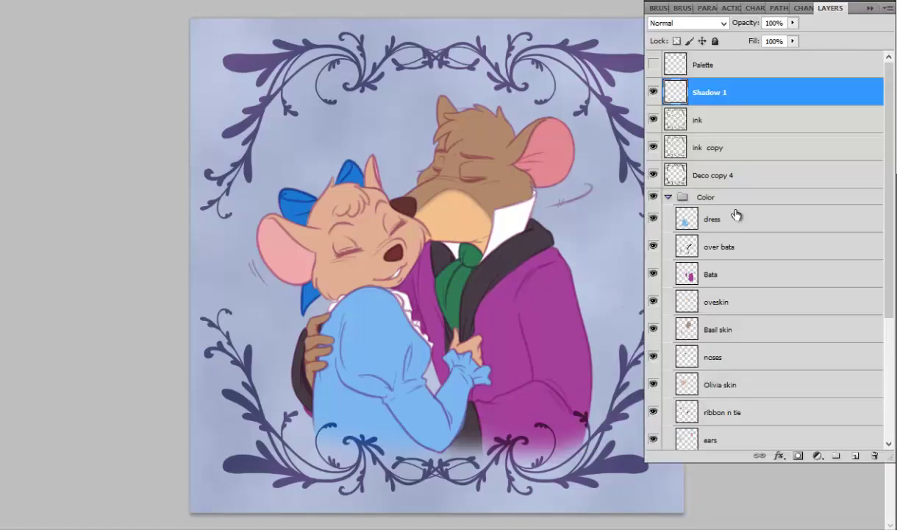
right_click(719, 195)
left_click(771, 494)
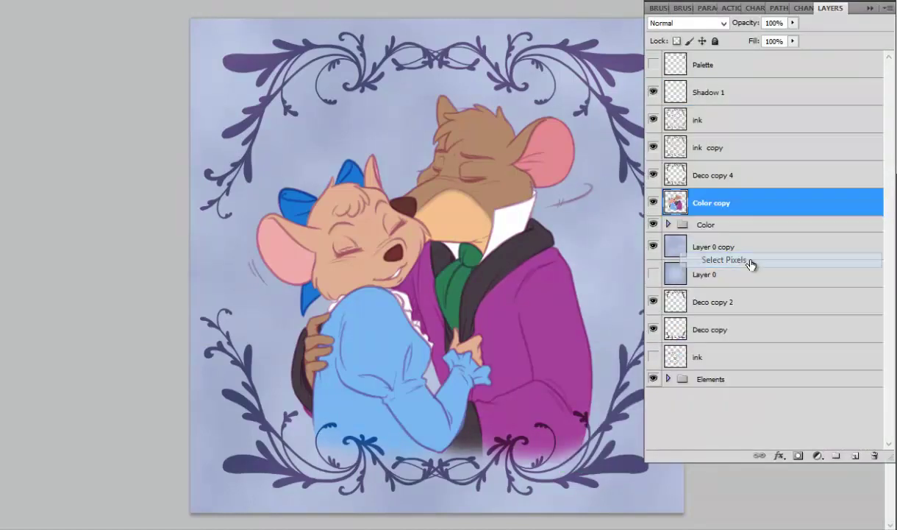
Select the characters' pixels and lay a fading purple gradient over their lower half.
left_click(675, 202, "ctrl")
key("F7")
left_click(874, 217)
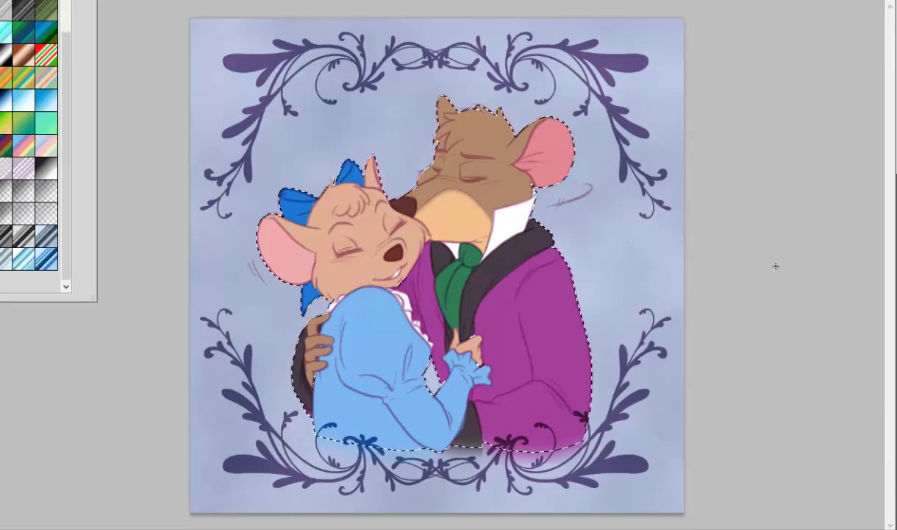
left_click(536, 433)
left_click_drag(551, 461, 437, 208)
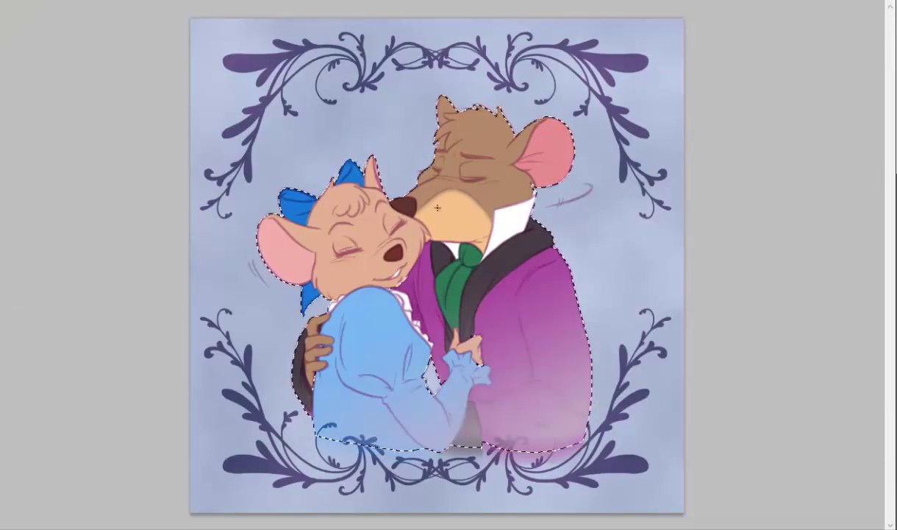
left_click_drag(470, 237, 599, 192)
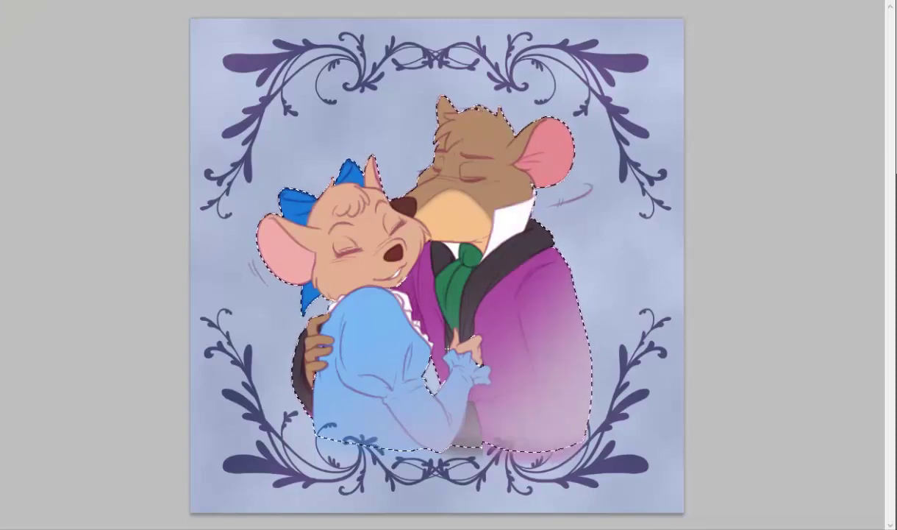
Switch to the brush and set Shadow 1 to Multiply blend mode.
key("b")
right_click(484, 300)
key("Return")
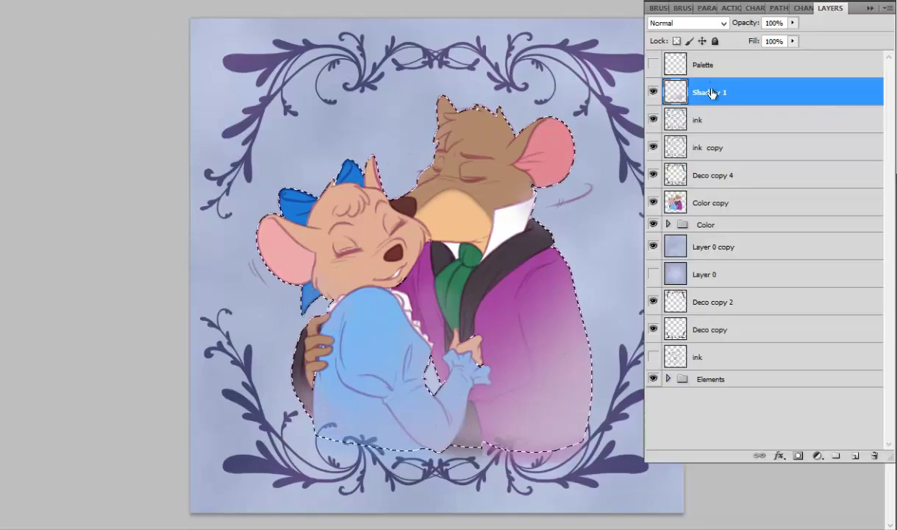
left_click(688, 23)
left_click(677, 81)
key("F7")
right_click(471, 360)
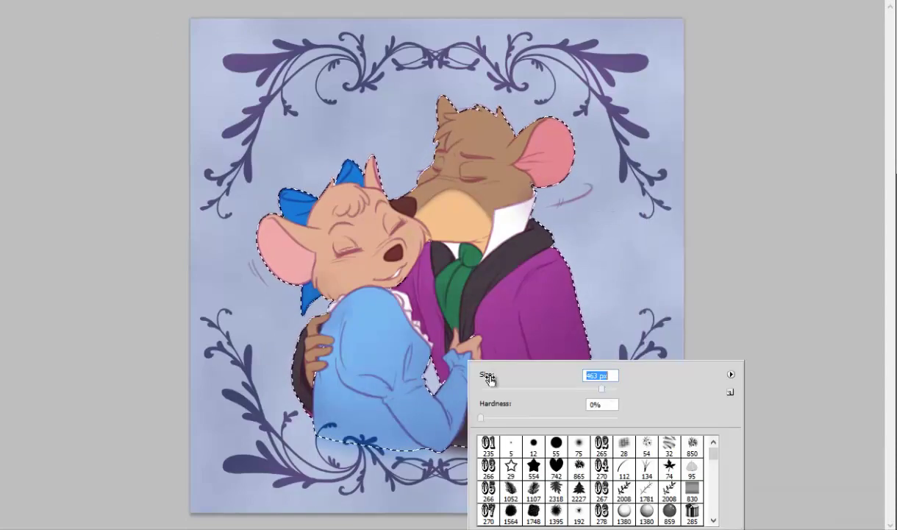
key("Return")
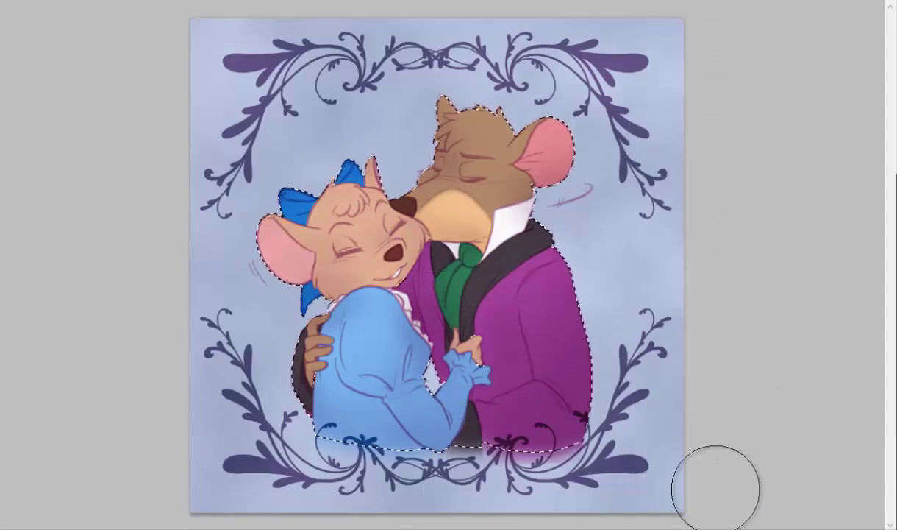
key("F7")
Create a layer named 'Shadow 2', move it into the Color group, and deselect.
left_click(856, 455)
double_click(709, 92)
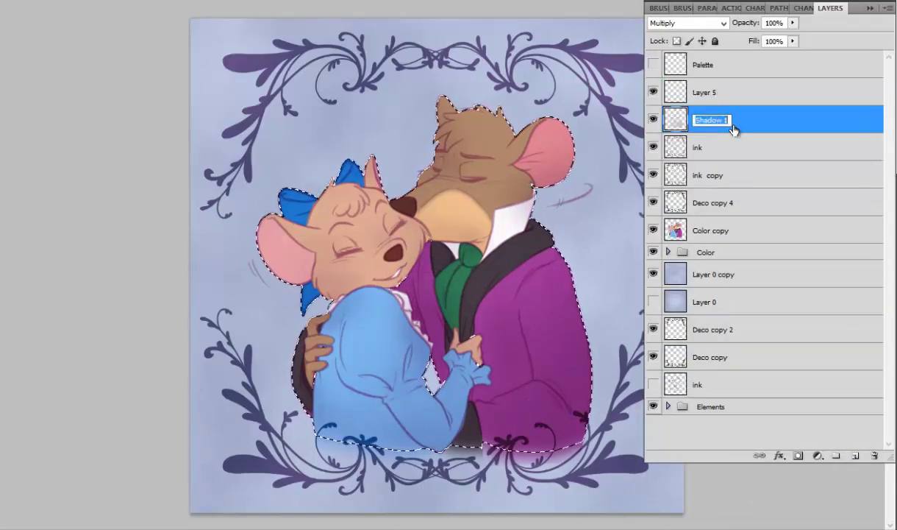
type("Shadow 2")
key("Return")
mouse_move(780, 91)
left_mouse_down()
mouse_move(784, 157)
mouse_move(765, 243)
left_mouse_up()
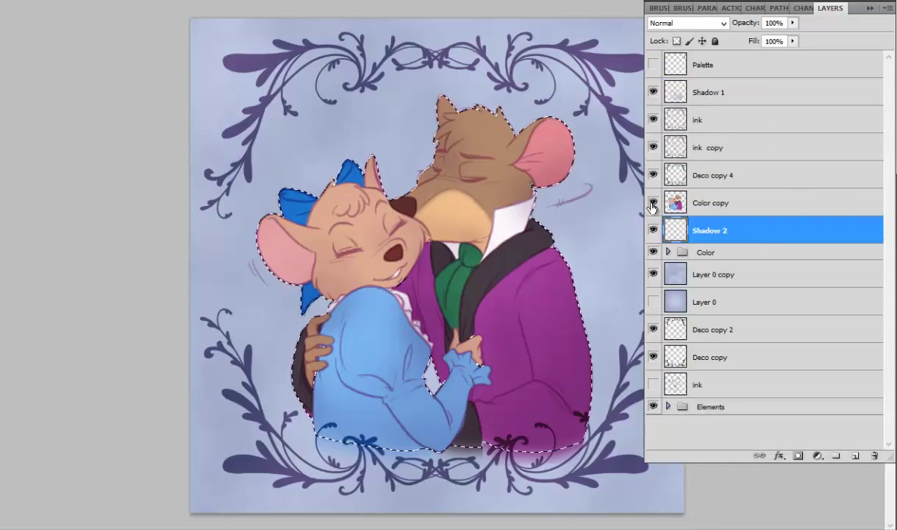
key("F7")
key("ctrl+d")
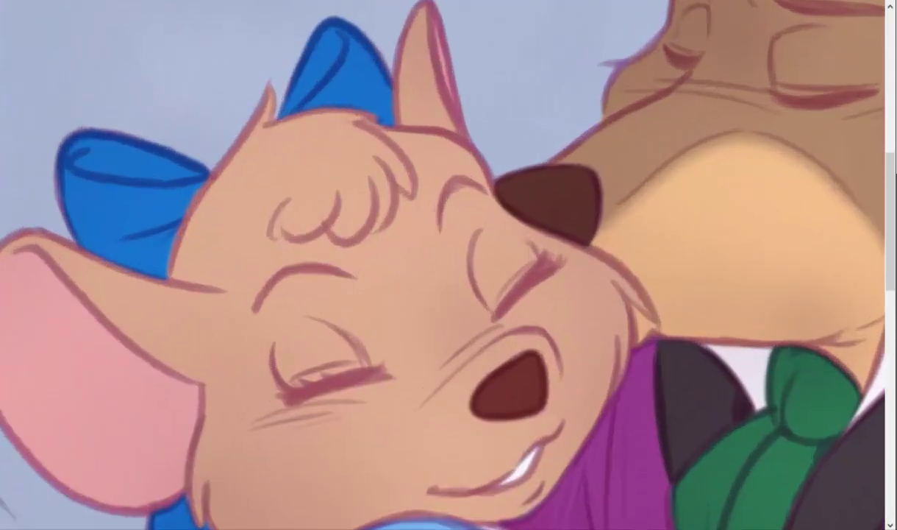
key("F7")
left_click_drag(747, 202, 748, 225)
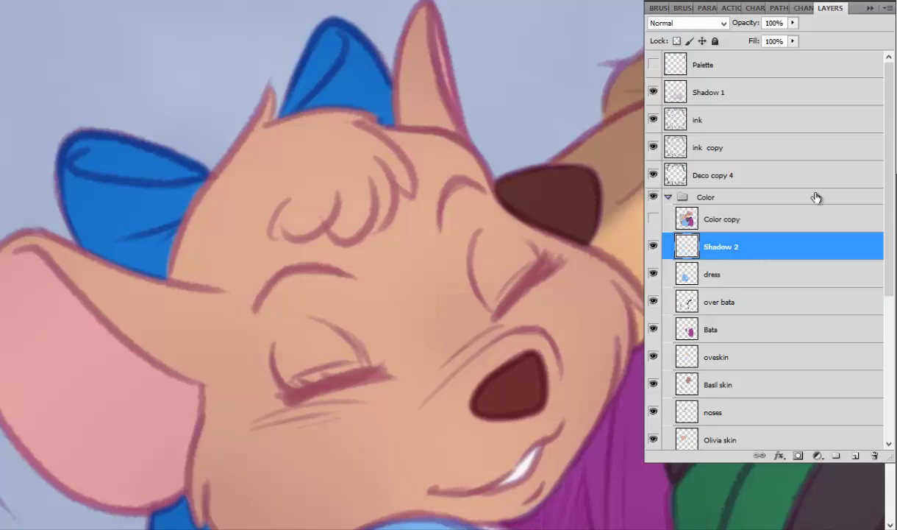
key("F7")
Choose a soft round brush, test a stroke on the bow, and set Shadow 2 to Multiply.
right_click(645, 244)
key("F5")
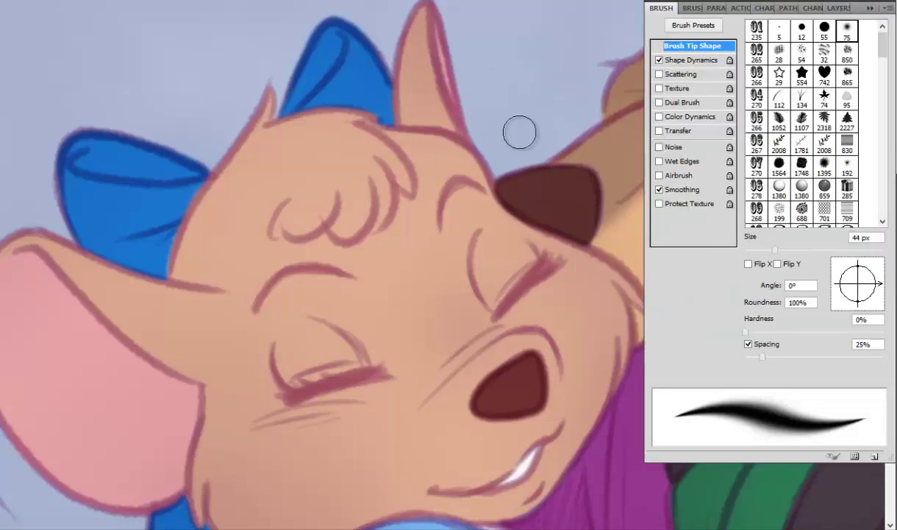
key("F5")
right_click(519, 132)
scroll(326, 139, "up", 3)
left_click_drag(326, 140, 287, 213)
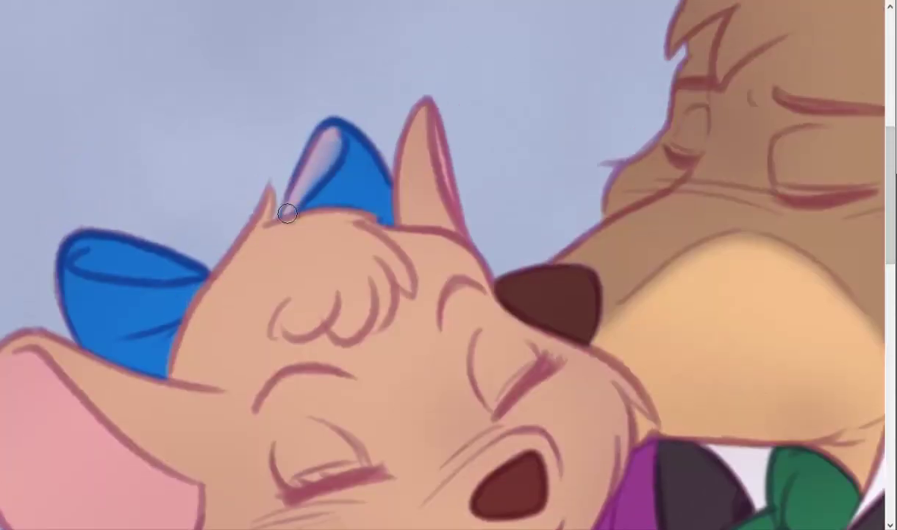
key("F7")
left_click(670, 22)
left_click(681, 80)
key("F7")
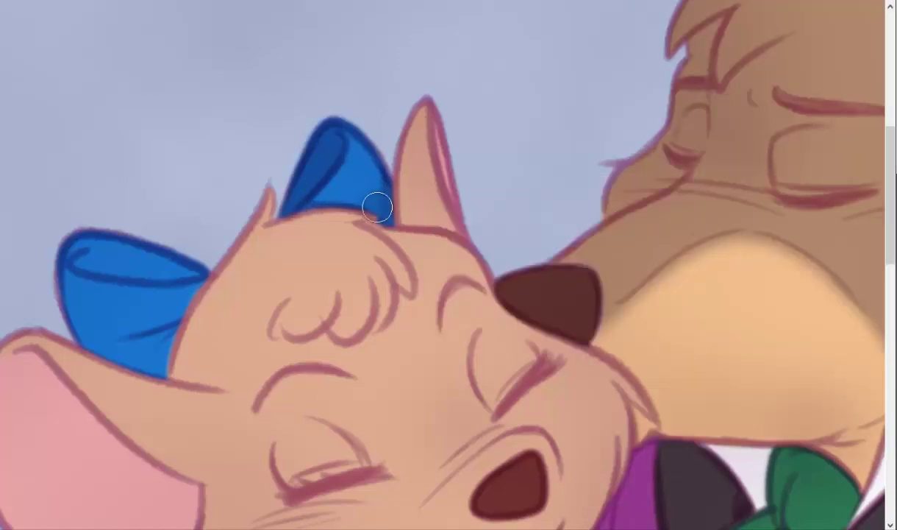
Shade the inner ear pink, the left bow loop blue, and the face edge and brow.
mouse_move(454, 205)
left_mouse_down()
mouse_move(437, 206)
mouse_move(423, 223)
left_mouse_up()
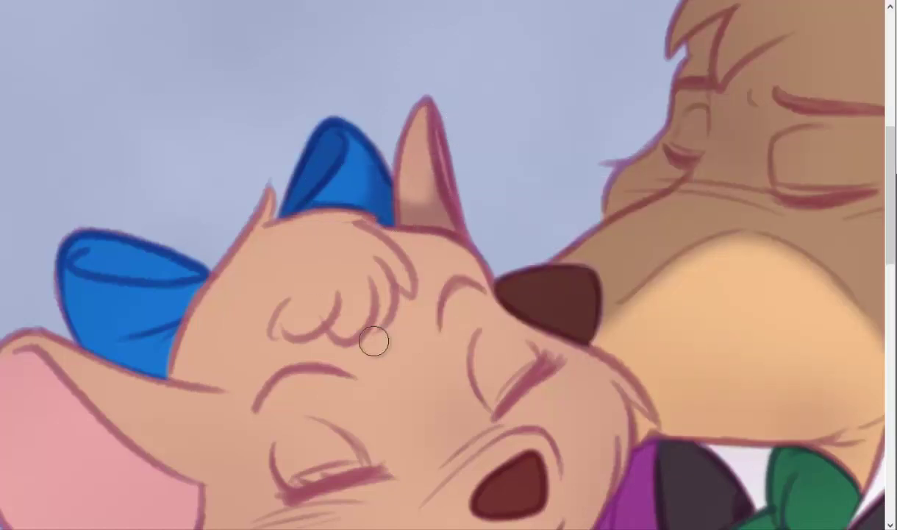
mouse_move(83, 258)
left_mouse_down()
mouse_move(168, 266)
mouse_move(180, 305)
mouse_move(160, 272)
mouse_move(191, 372)
mouse_move(192, 245)
left_mouse_up()
mouse_move(263, 324)
left_mouse_down()
mouse_move(391, 296)
mouse_move(390, 231)
mouse_move(415, 207)
mouse_move(470, 317)
mouse_move(441, 297)
left_mouse_up()
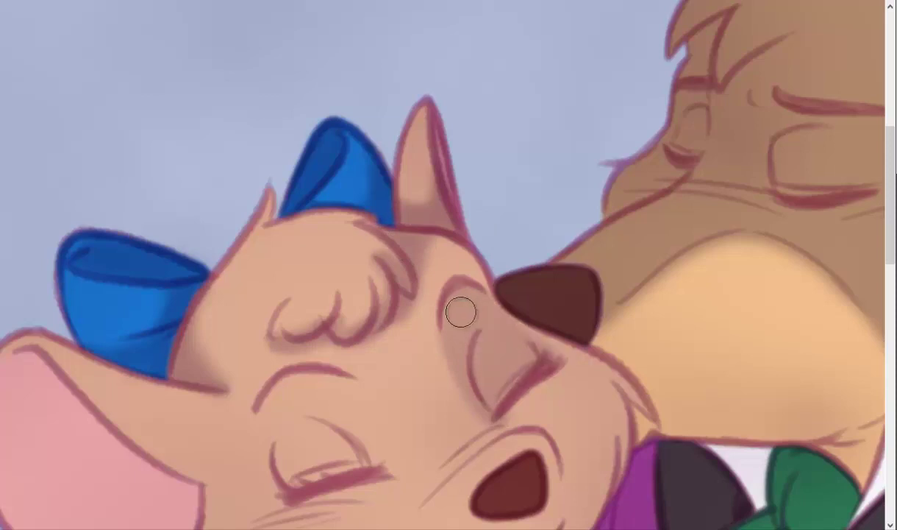
scroll(310, 192, "down", 3)
mouse_move(311, 192)
left_mouse_down()
mouse_move(345, 240)
mouse_move(381, 264)
mouse_move(316, 257)
left_mouse_up()
With a larger soft brush, blend shading around the eye, brows and ear.
right_click(427, 205)
left_click(403, 240)
left_click_drag(471, 213, 515, 132)
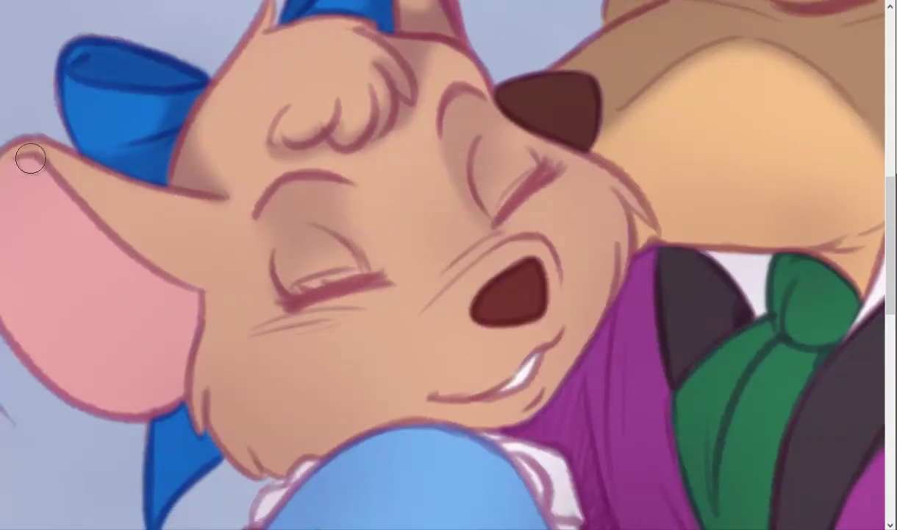
mouse_move(30, 158)
left_mouse_down()
mouse_move(176, 293)
mouse_move(92, 221)
left_mouse_up()
right_click(250, 266)
left_click_drag(250, 266, 287, 266)
left_click(66, 222)
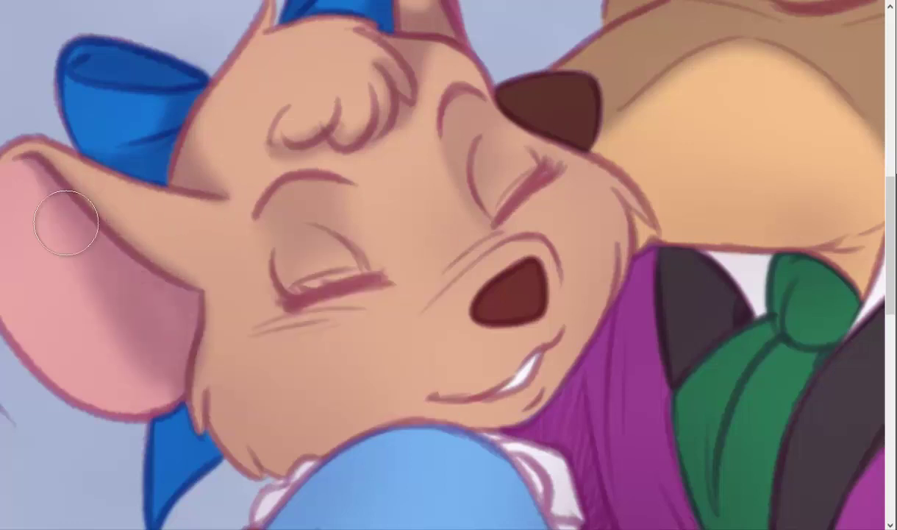
left_click_drag(66, 222, 200, 357)
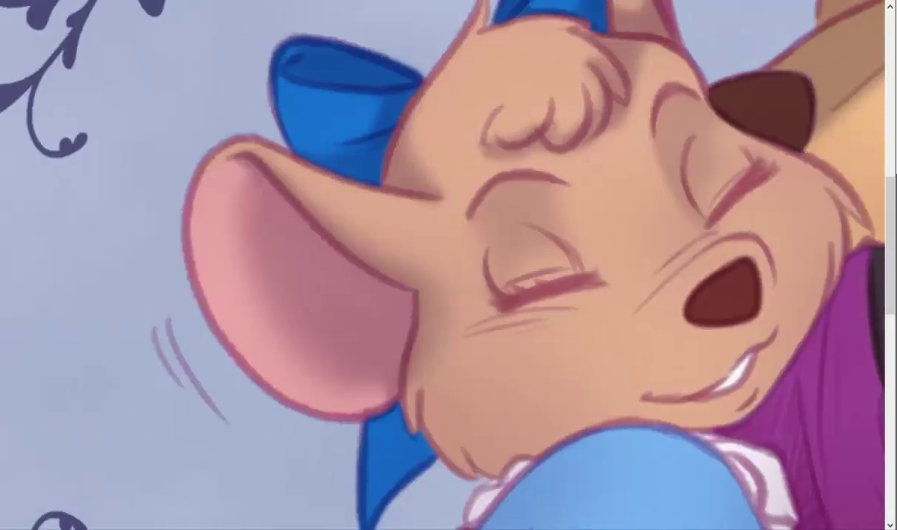
right_click(232, 246)
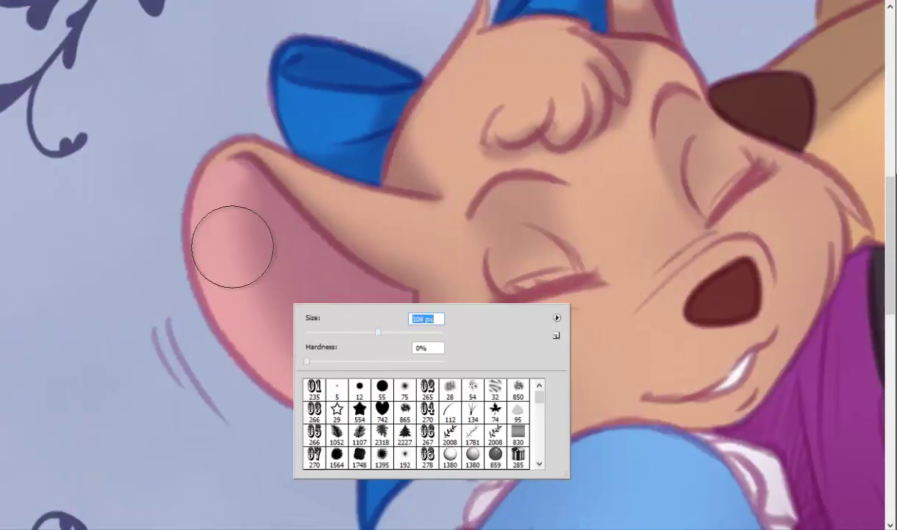
key("Return")
mouse_move(243, 158)
left_mouse_down()
mouse_move(317, 360)
mouse_move(335, 370)
left_mouse_up()
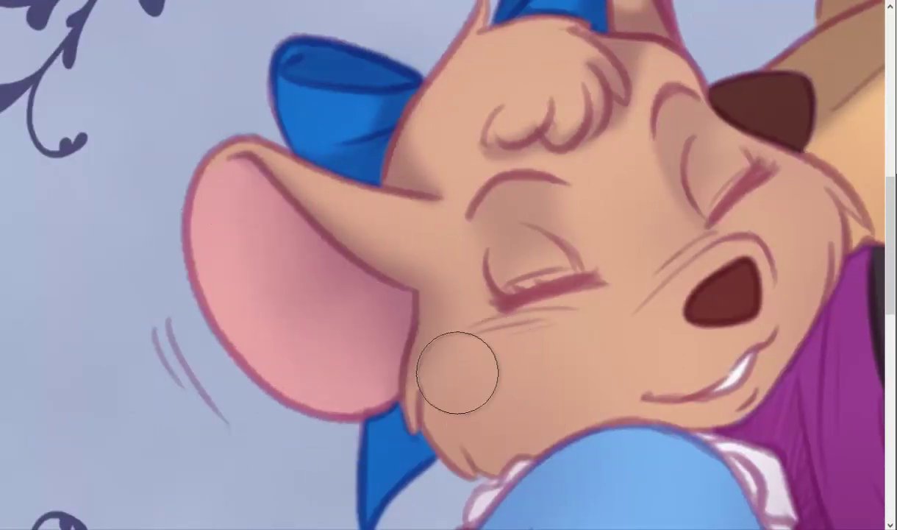
With a small brush, paint a whisker stroke beside the nose and fur strokes on the chin.
right_click(551, 294)
left_click_drag(604, 341, 581, 341)
key("Return")
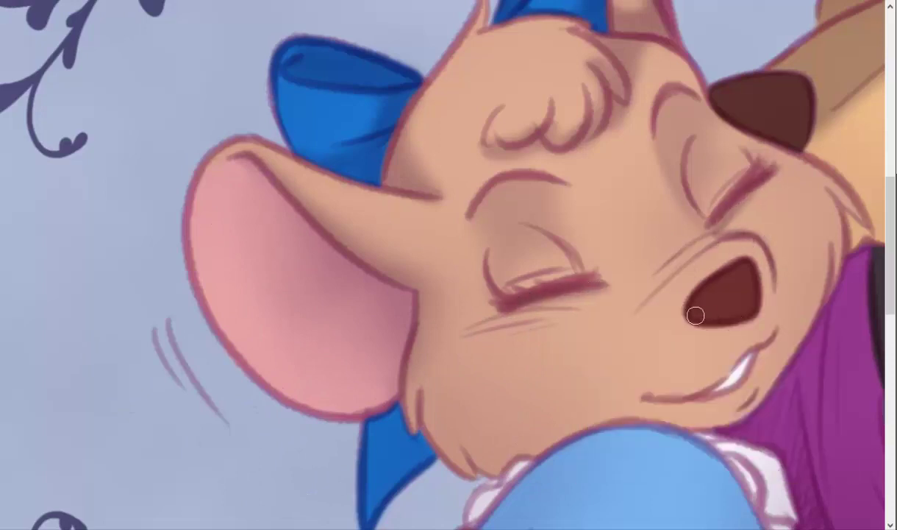
left_click_drag(695, 238, 638, 309)
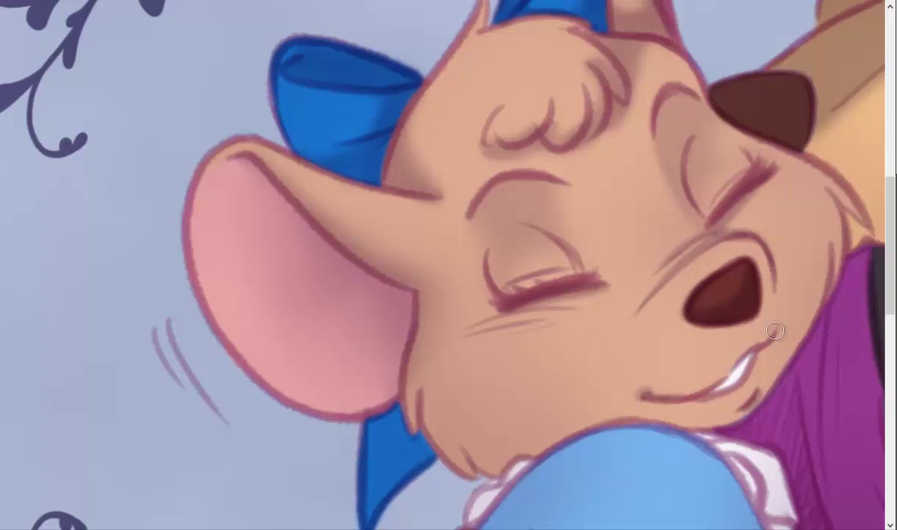
left_click_drag(469, 467, 455, 434)
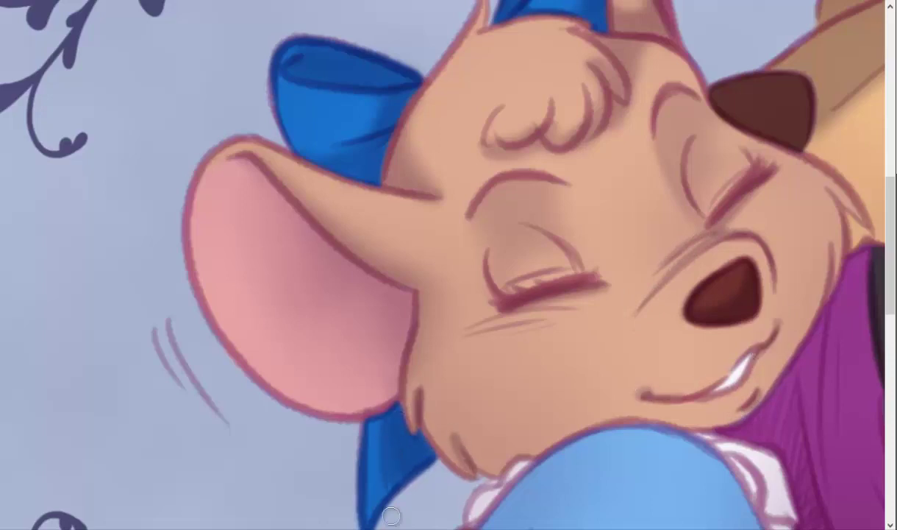
Zoom in and shade the upper hand and fingers darker brown.
scroll(329, 445, "down", 4)
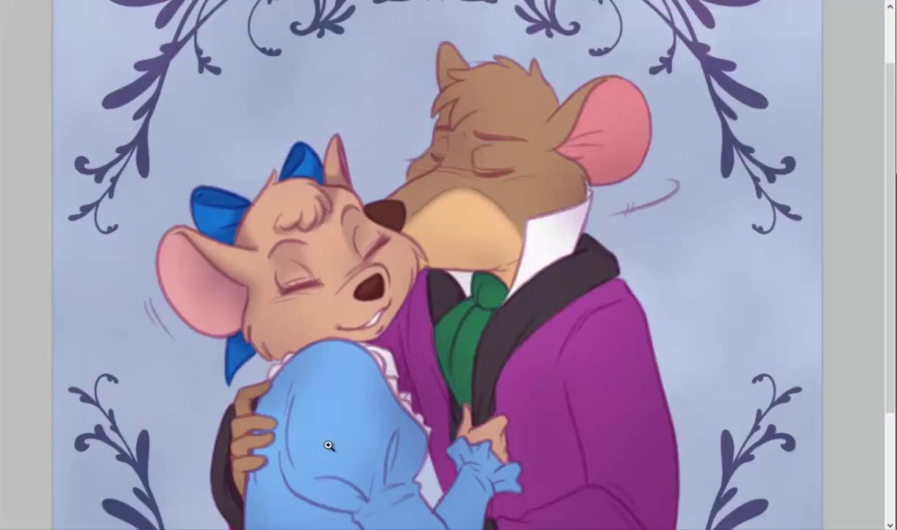
left_click(285, 487)
left_click_drag(198, 320, 212, 324)
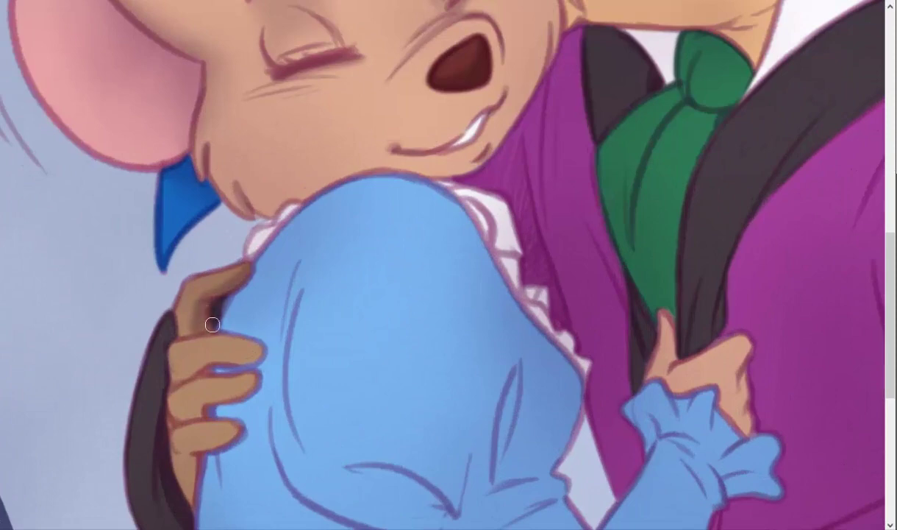
mouse_move(180, 372)
left_mouse_down()
mouse_move(171, 382)
mouse_move(195, 411)
left_mouse_up()
Darken the sleeve left of the hand and blend shading along the dress's left edge.
scroll(220, 324, "down", 3)
scroll(220, 324, "down", 3)
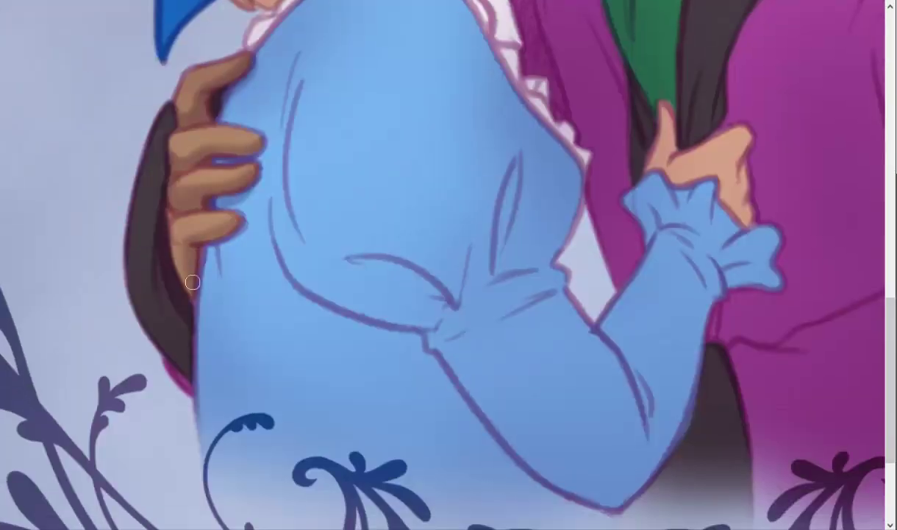
left_click_drag(210, 221, 220, 282)
left_click_drag(160, 182, 170, 334)
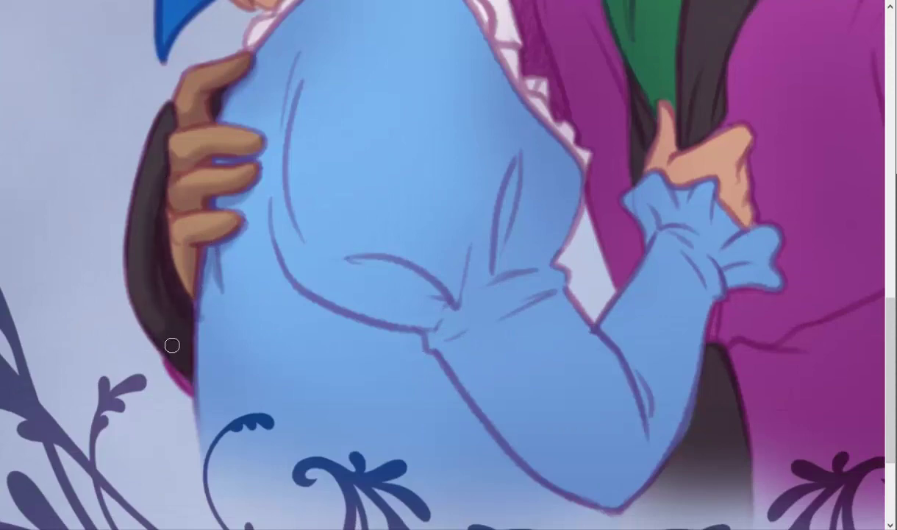
mouse_move(197, 257)
left_mouse_down()
mouse_move(200, 391)
mouse_move(212, 311)
left_mouse_up()
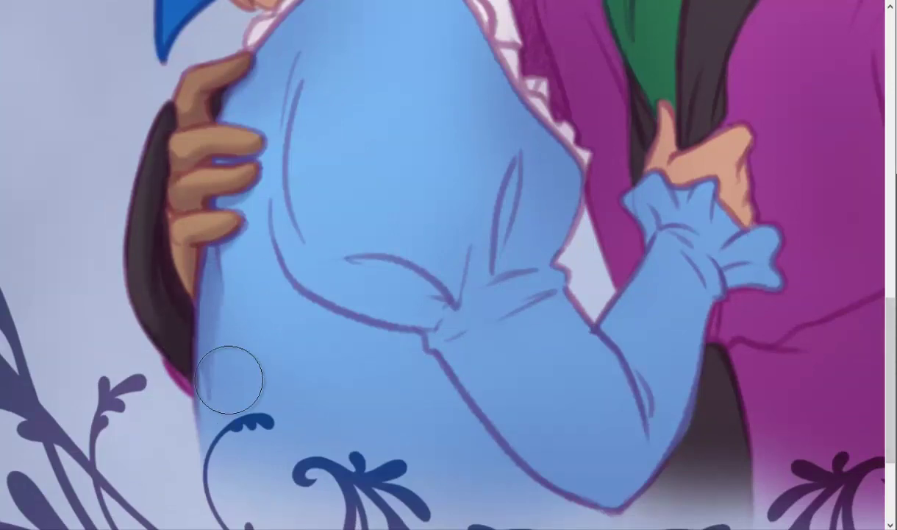
With a new brush preset, shade and re-blend the dress folds and underside of the arm.
right_click(412, 204)
mouse_move(300, 60)
left_mouse_down()
mouse_move(291, 200)
mouse_move(434, 368)
left_mouse_up()
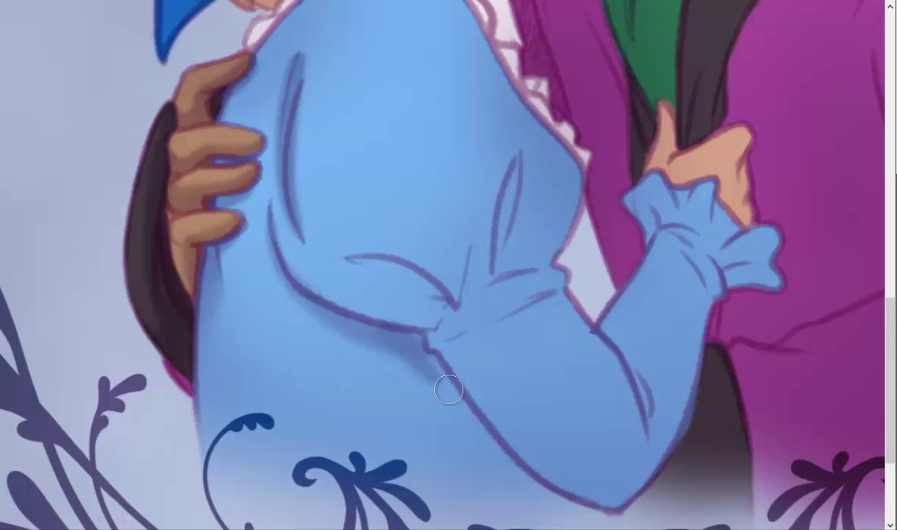
left_click_drag(401, 328, 508, 464)
left_click_drag(332, 329, 441, 397)
left_click_drag(246, 198, 563, 491)
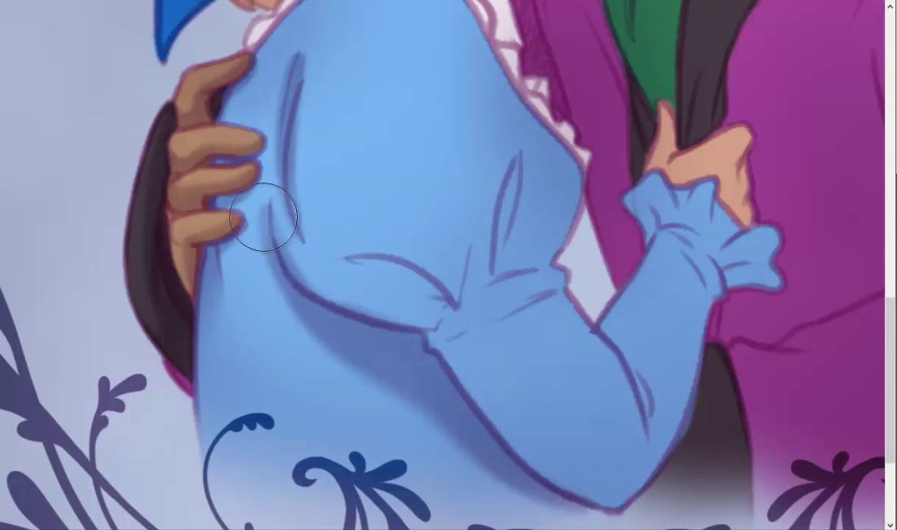
left_click_drag(266, 214, 609, 514)
Darken the vertical and horizontal dress folds, the forearm underside and the sleeve cuff.
right_click(316, 154)
key("Return")
left_click_drag(474, 243, 510, 170)
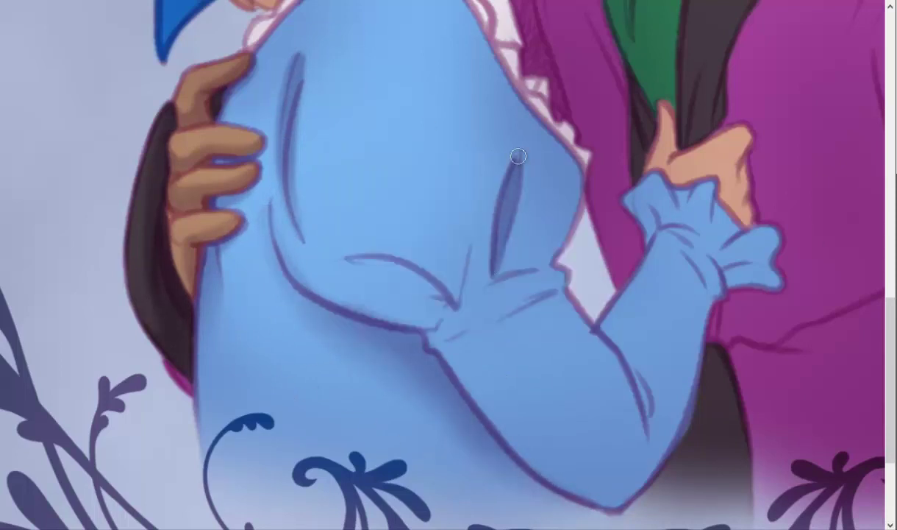
left_click_drag(338, 247, 388, 267)
left_click_drag(553, 293, 645, 425)
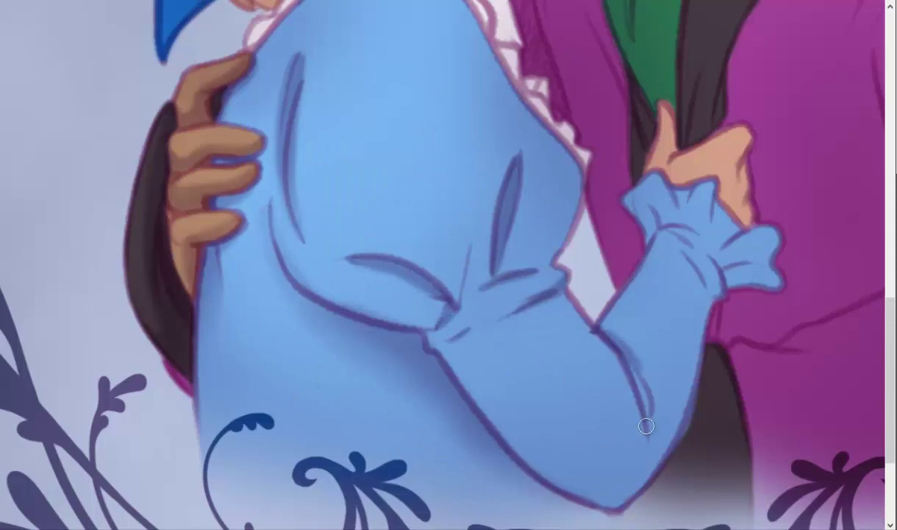
mouse_move(631, 224)
left_mouse_down()
mouse_move(677, 221)
mouse_move(724, 262)
left_mouse_up()
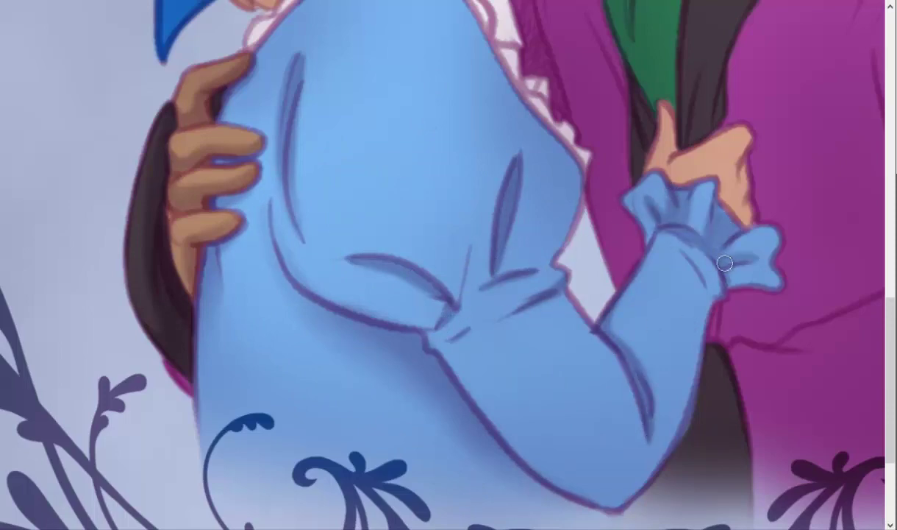
With a larger brush, add darker forearm shading, then shade and blend the upper arm.
right_click(688, 263)
key("Return")
mouse_move(731, 305)
left_mouse_down()
mouse_move(610, 201)
mouse_move(493, 434)
left_mouse_up()
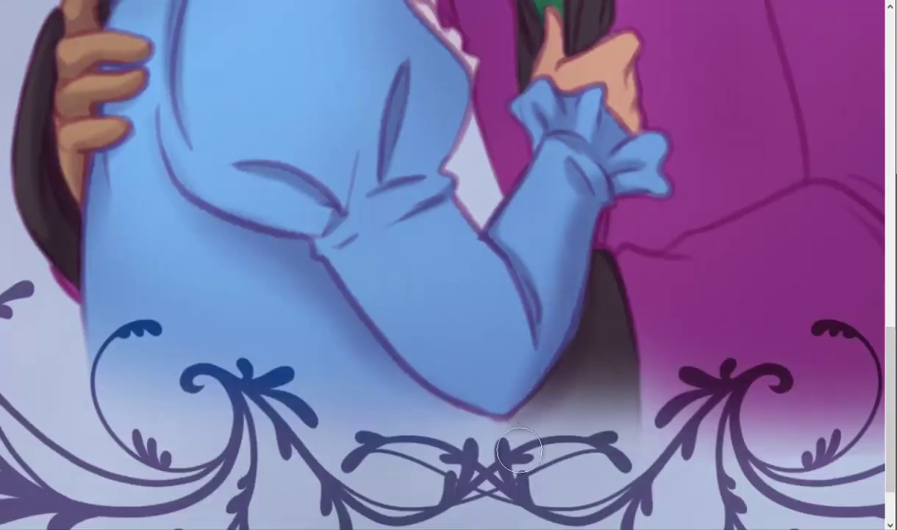
key("ctrl+0")
scroll(408, 353, "up", 3)
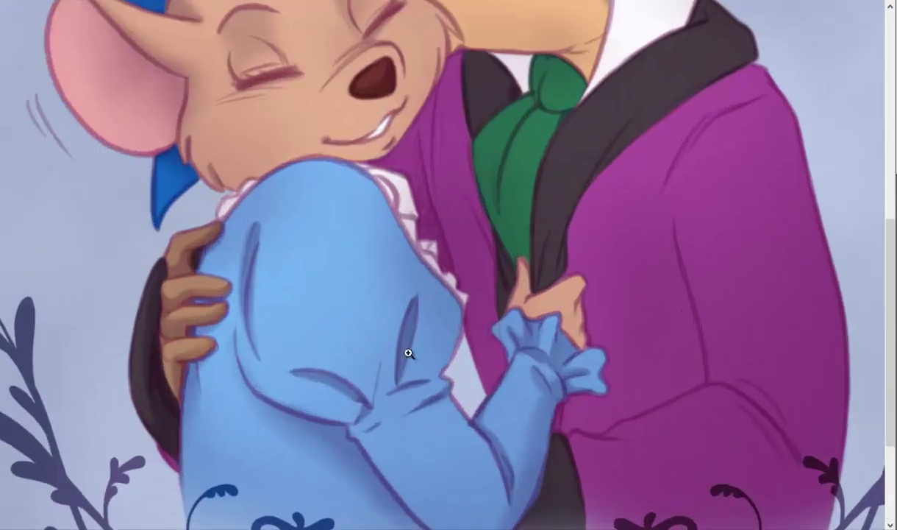
right_click(352, 251)
key("Return")
mouse_move(352, 251)
left_mouse_down()
mouse_move(343, 235)
mouse_move(394, 300)
mouse_move(337, 338)
left_mouse_up()
Resize the brush, then darken the collar behind the green bow and thicken the lapel.
right_click(456, 230)
key("Return")
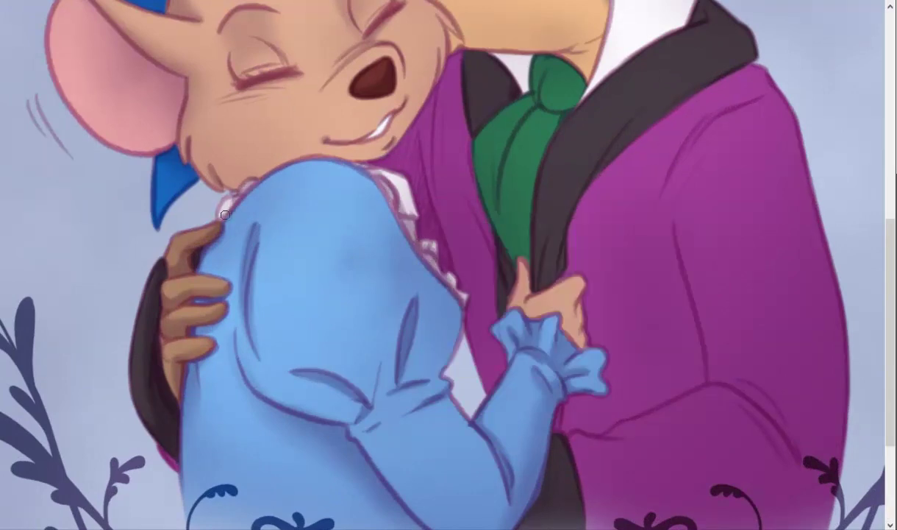
right_click(531, 210)
key("Return")
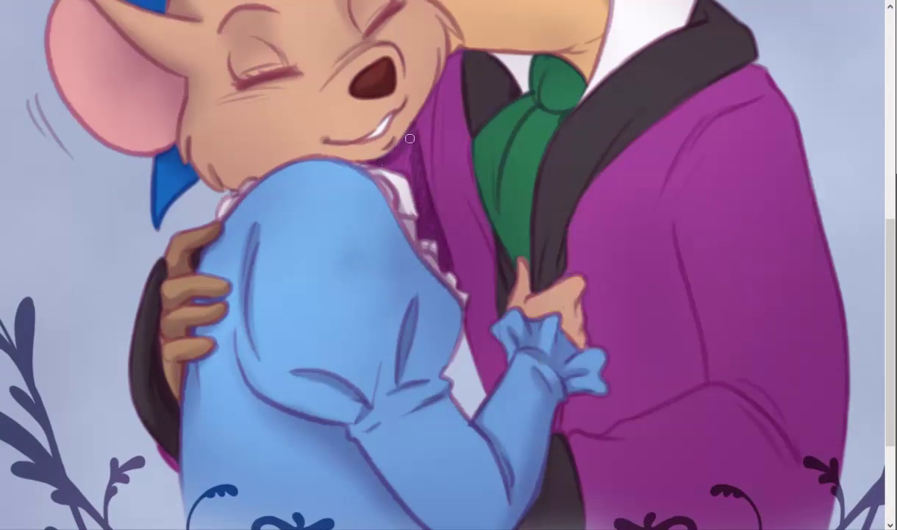
right_click(488, 206)
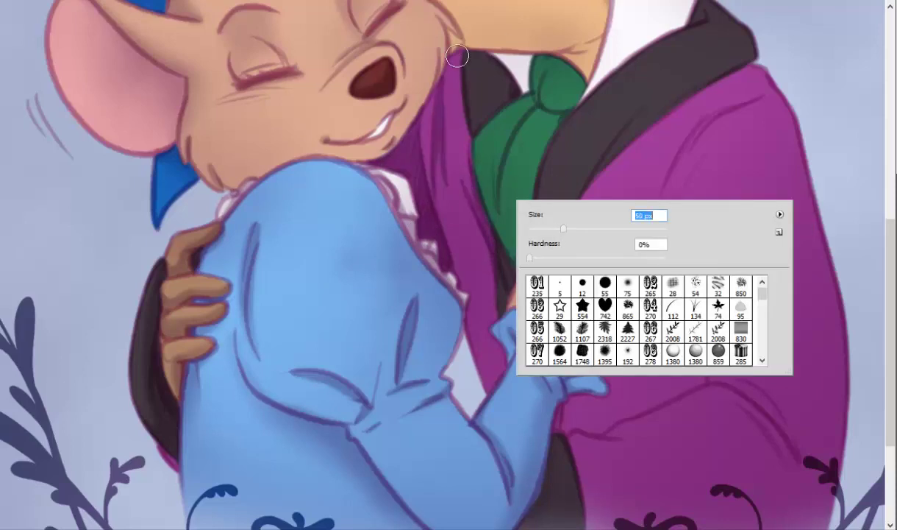
key("Return")
right_click(476, 163)
key("Return")
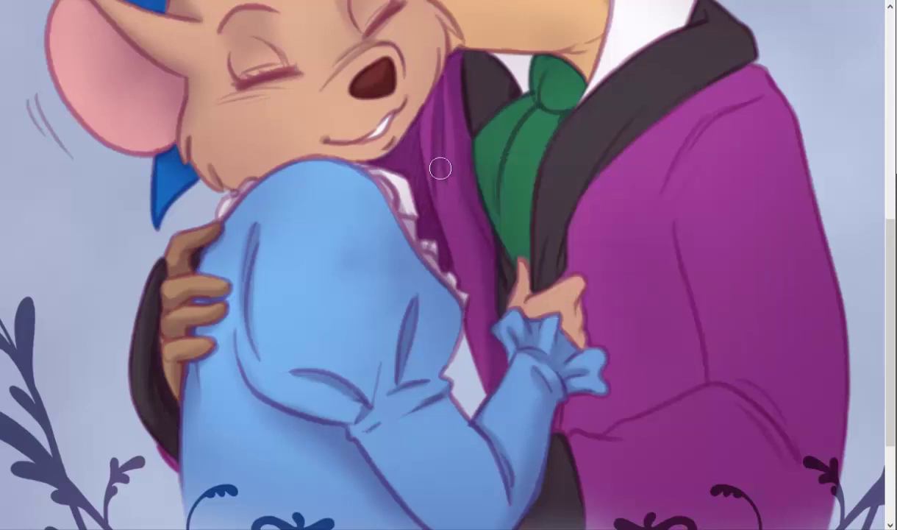
left_click_drag(501, 147, 489, 55)
left_click_drag(486, 96, 495, 65)
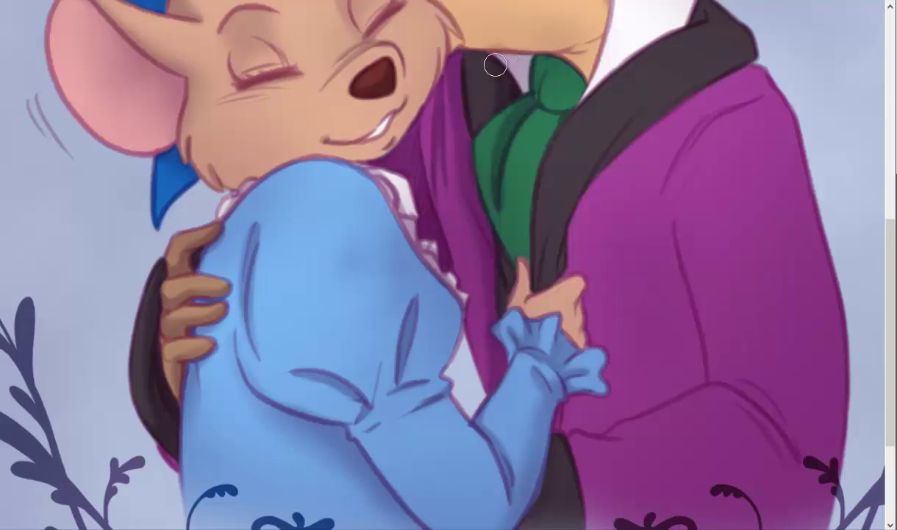
mouse_move(559, 107)
left_mouse_down()
mouse_move(548, 62)
mouse_move(529, 208)
mouse_move(471, 232)
left_mouse_up()
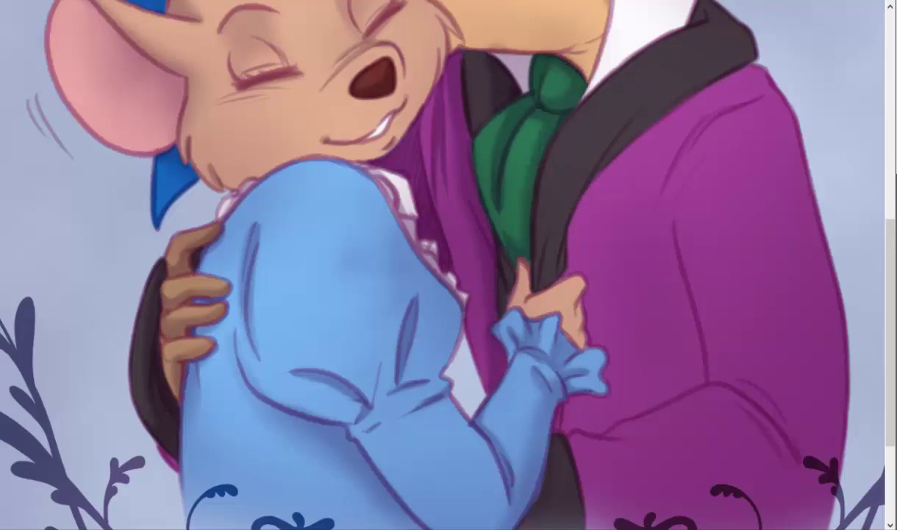
mouse_move(531, 271)
left_mouse_down()
mouse_move(545, 281)
mouse_move(651, 127)
mouse_move(611, 152)
mouse_move(751, 64)
left_mouse_up()
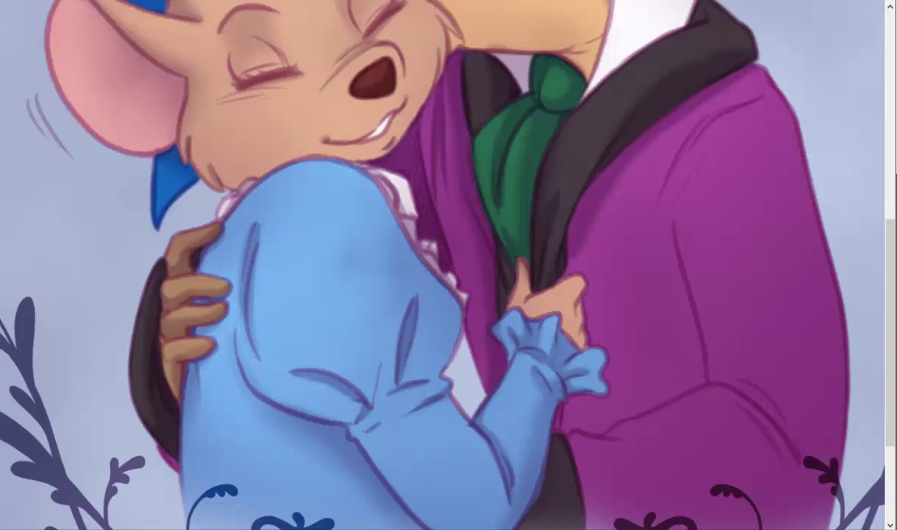
With a smaller brush, shade the lapel edge and add purple folds across the jacket.
right_click(740, 180)
key("Escape")
mouse_move(562, 222)
left_mouse_down()
mouse_move(587, 287)
mouse_move(596, 140)
left_mouse_up()
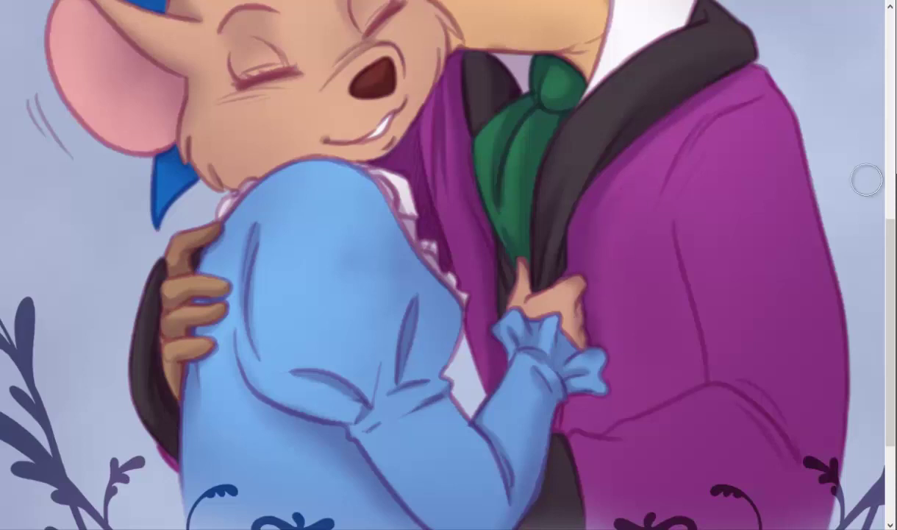
mouse_move(762, 98)
left_mouse_down()
mouse_move(668, 200)
mouse_move(702, 367)
mouse_move(593, 396)
mouse_move(638, 364)
mouse_move(578, 279)
left_mouse_up()
right_click(747, 352)
key("Return")
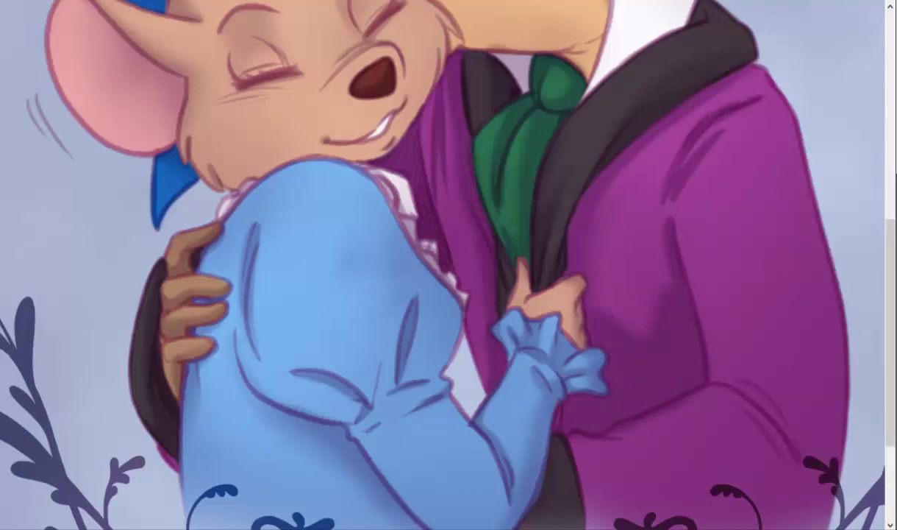
Undo the last jacket stroke and shade the lower part of the jacket instead.
key("ctrl+z")
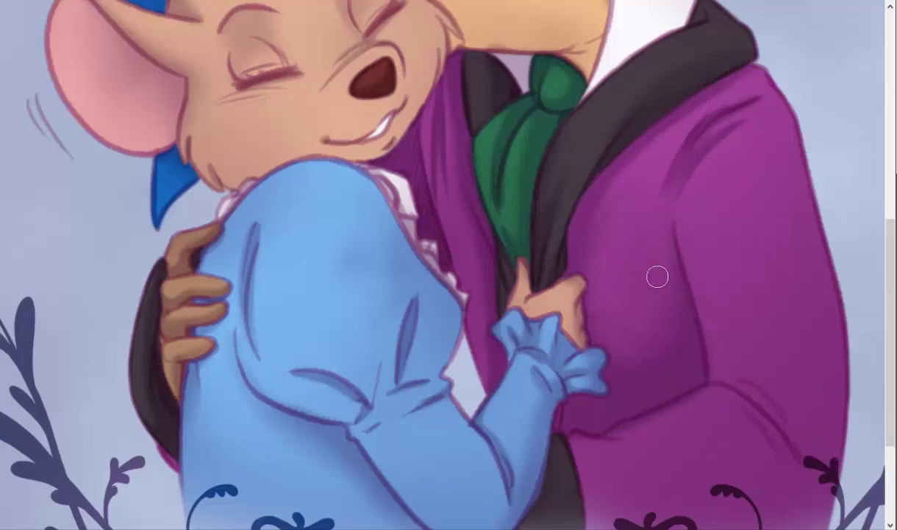
scroll(781, 283, "down", 3)
scroll(625, 331, "up", 2)
mouse_move(603, 316)
left_mouse_down()
mouse_move(627, 337)
mouse_move(653, 422)
left_mouse_up()
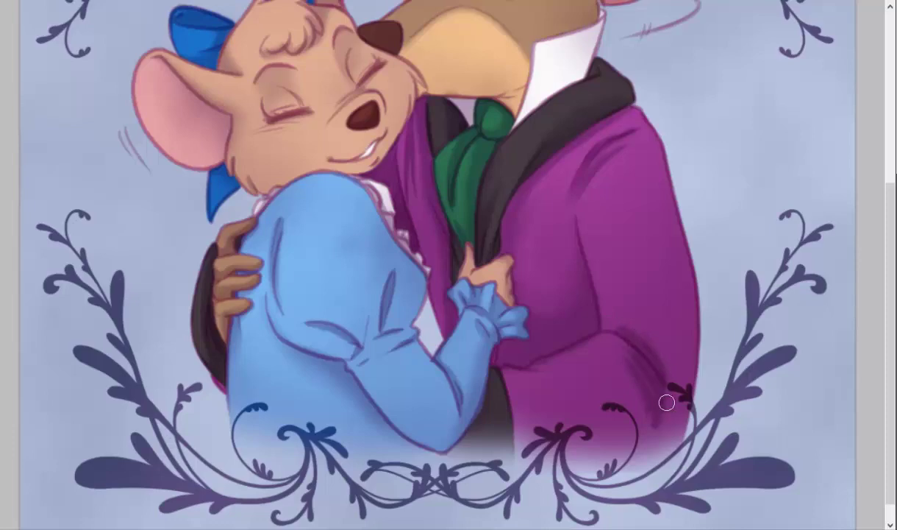
key("F7")
Select the jacket layer's painted pixels, then clear the selection outline.
right_click(689, 242)
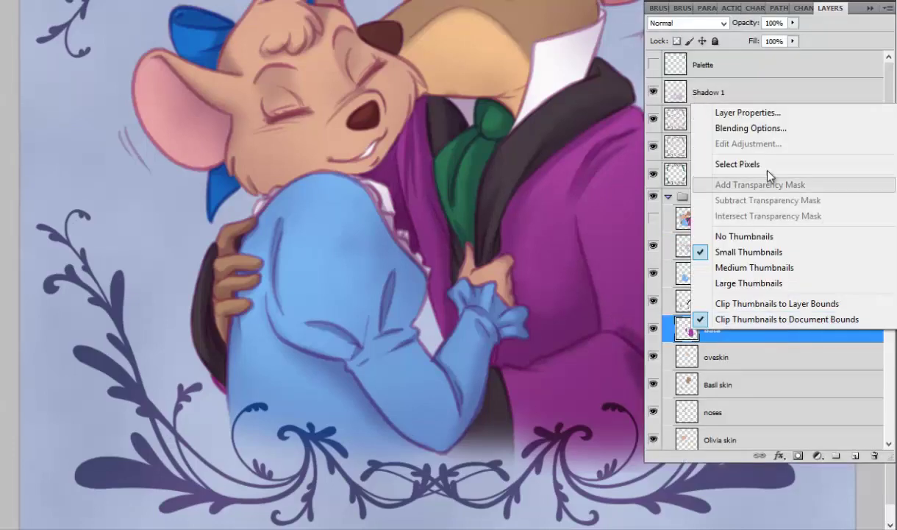
left_click(736, 171)
key("F7")
right_click(675, 243)
key("Escape")
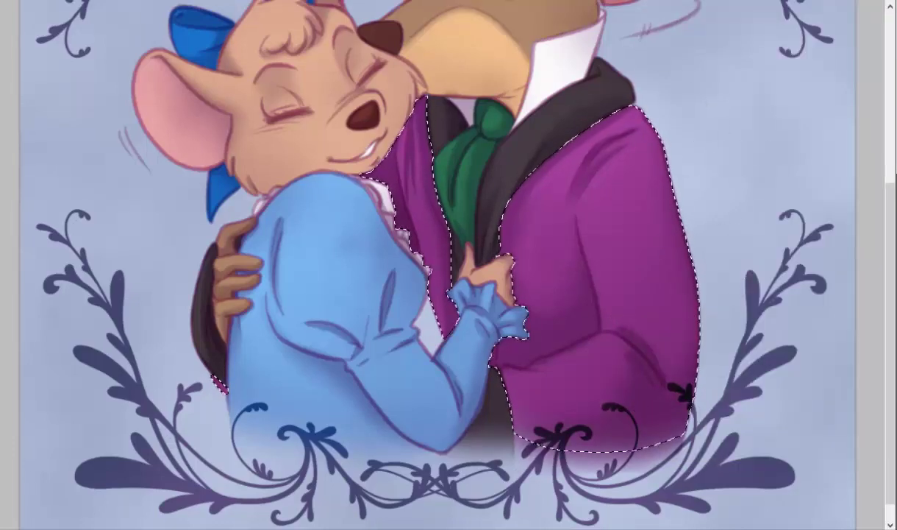
key("ctrl+d")
Soften the jacket's lower right edge, shrinking the brush with the [ key.
left_click_drag(593, 510, 615, 475)
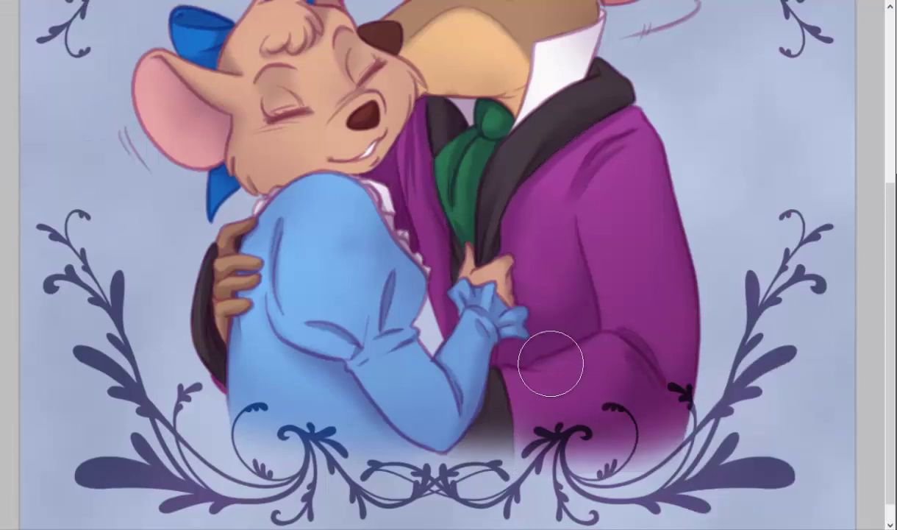
key("[")
key("[")
key("[")
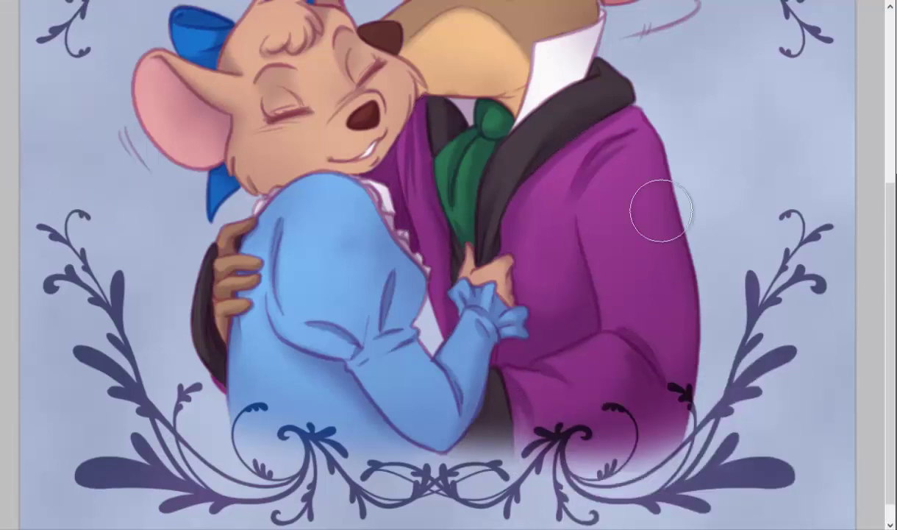
key("[")
key("[")
key("[")
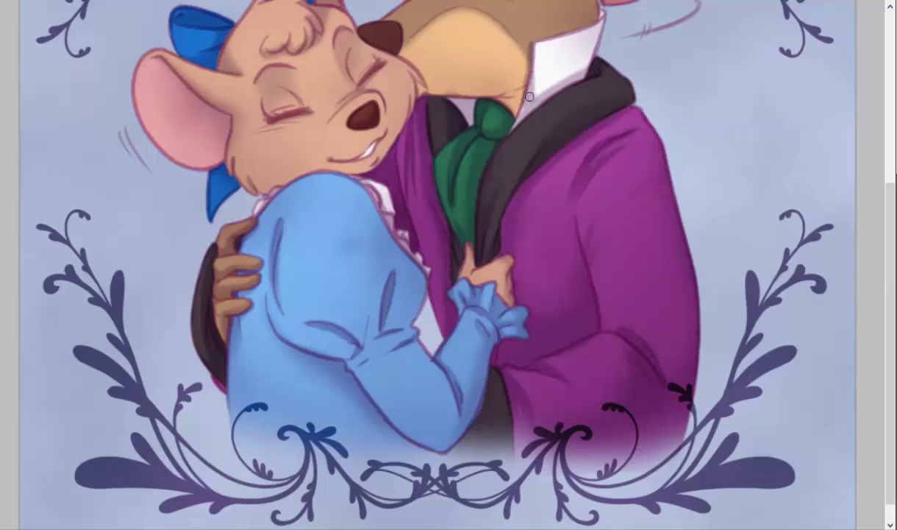
scroll(536, 221, "up", 5)
right_click(577, 252)
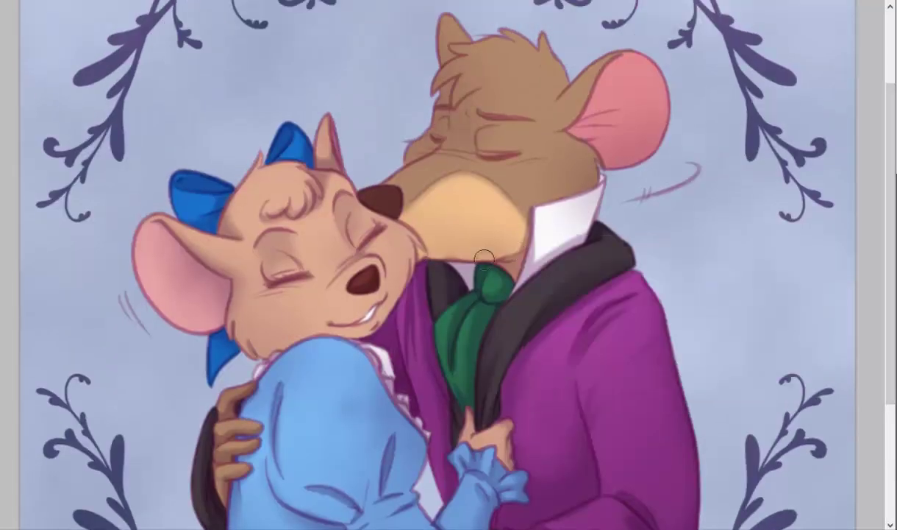
Shade and deepen the darker area around the male mouse's closed eyes.
right_click(536, 200)
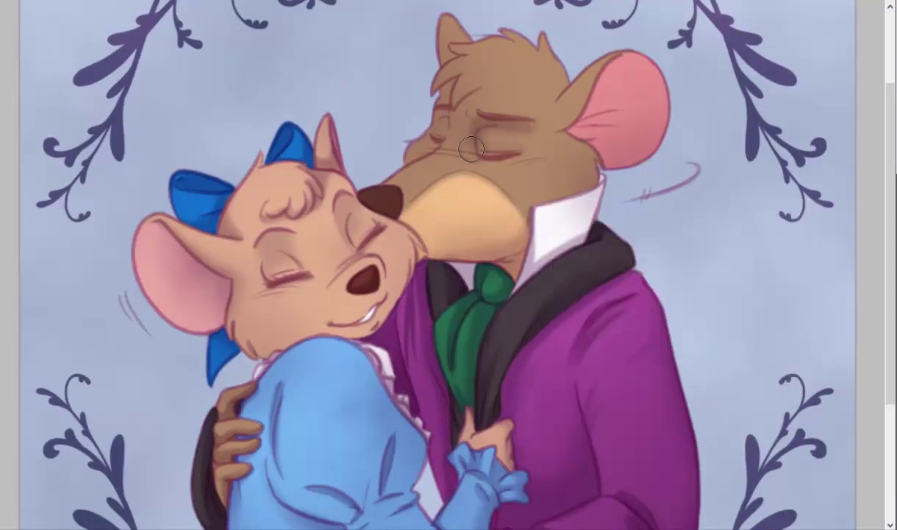
left_click_drag(471, 150, 515, 136)
right_click(532, 141)
left_click_drag(416, 110, 426, 150)
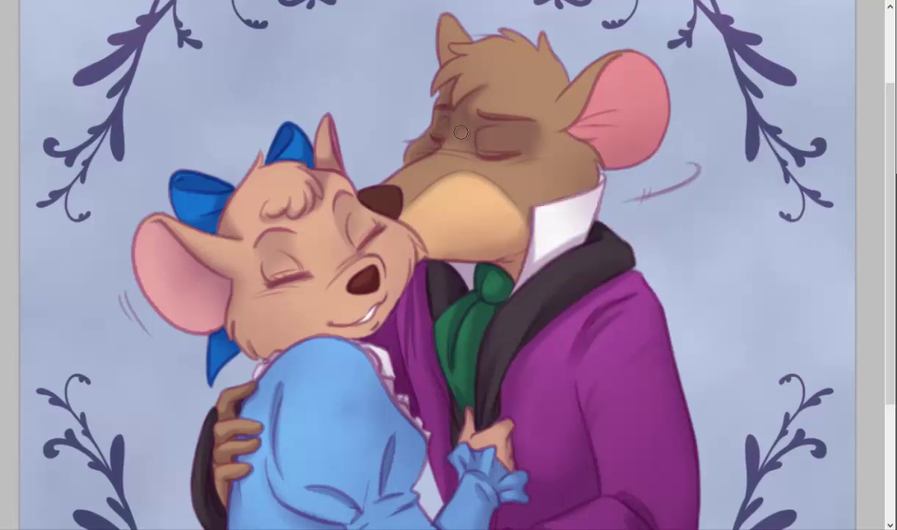
right_click(548, 158)
key("Return")
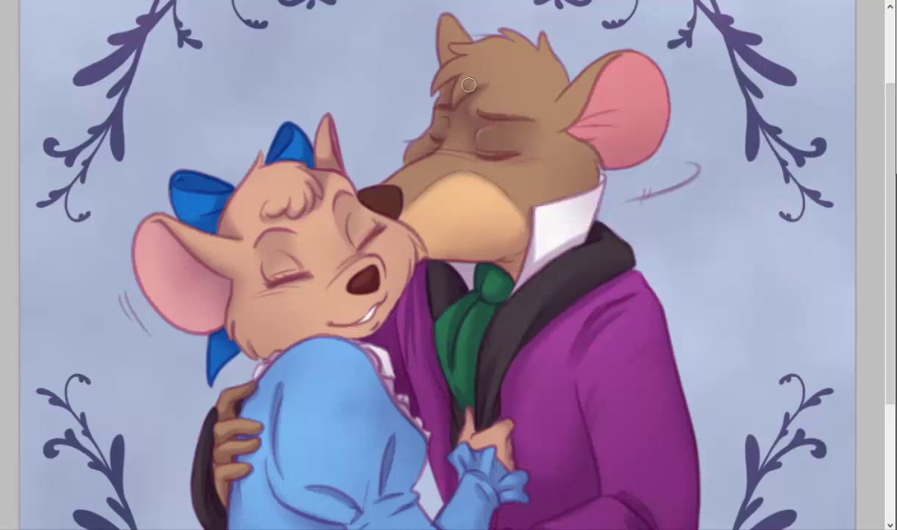
Add darker fur near the ear tip and across his head, plus pink shading inside the ear.
left_click_drag(446, 51, 463, 15)
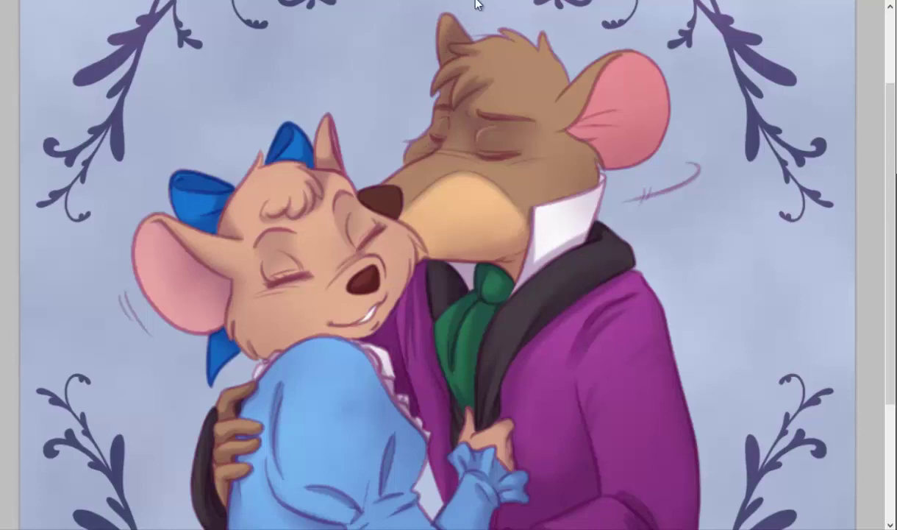
left_click_drag(505, 35, 545, 37)
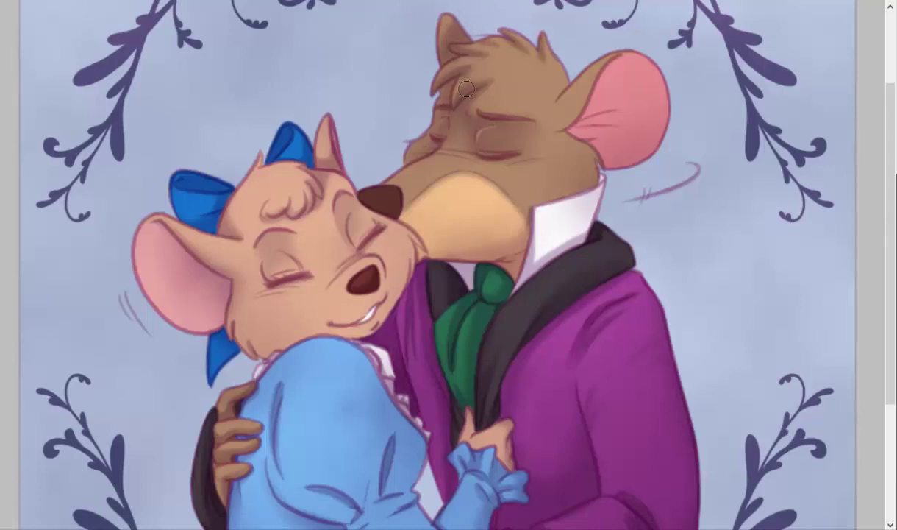
right_click(515, 68)
left_click(508, 50)
left_click_drag(531, 99, 534, 62)
left_click_drag(541, 125, 599, 51)
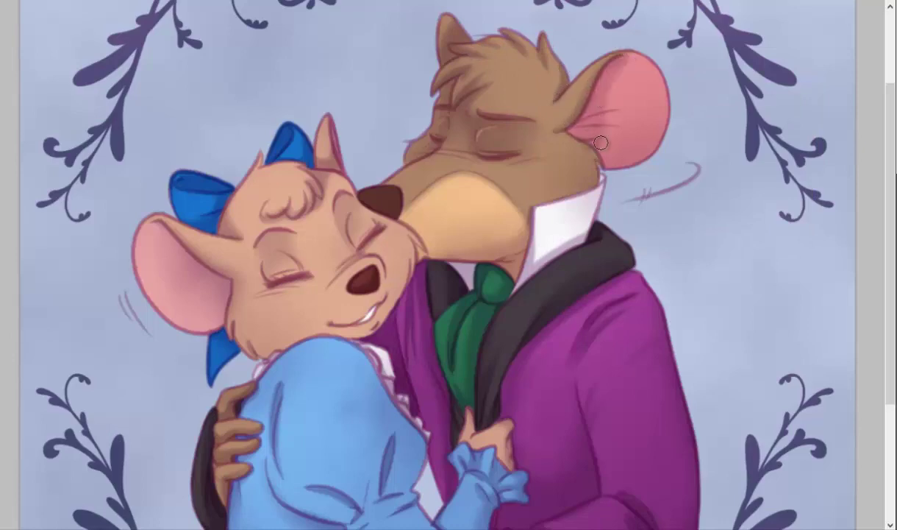
left_click_drag(570, 144, 630, 114)
Switch brush preset and shade his cheek by the jacket, forehead and eye area.
right_click(647, 87)
left_click(631, 41)
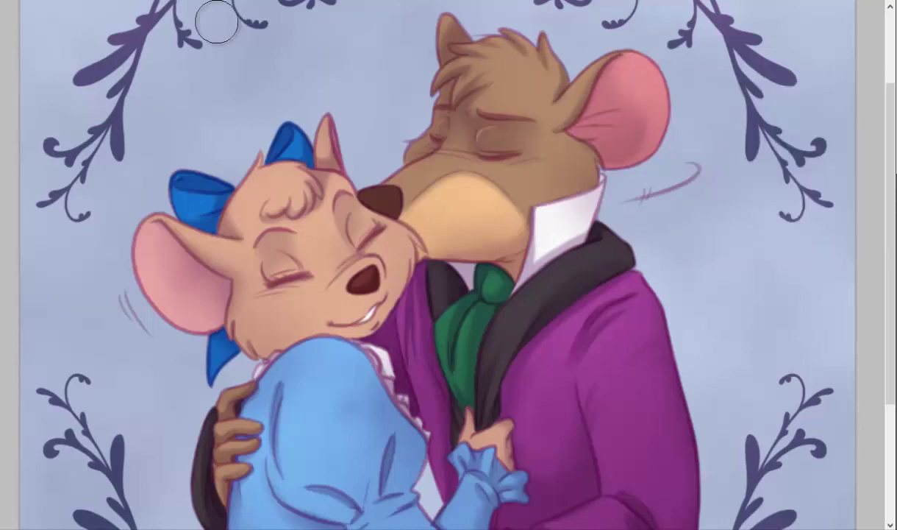
right_click(588, 173)
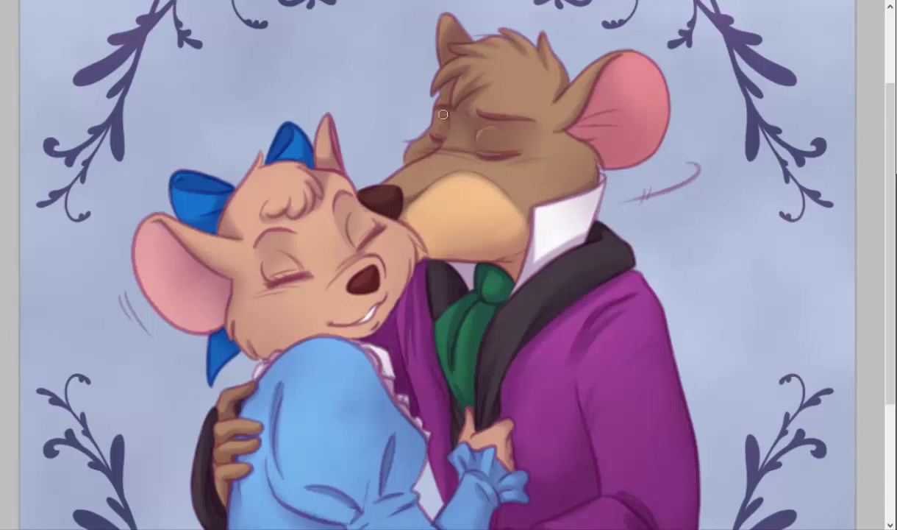
right_click(379, 280)
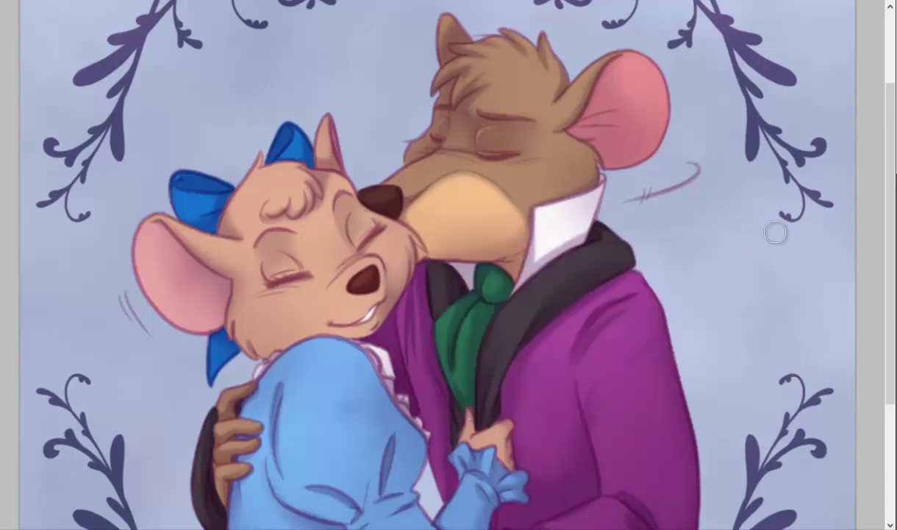
left_click_drag(401, 235, 445, 266)
mouse_move(489, 147)
left_mouse_down()
mouse_move(509, 161)
mouse_move(548, 154)
left_mouse_up()
right_click(537, 118)
mouse_move(471, 81)
left_mouse_down()
mouse_move(531, 110)
mouse_move(535, 74)
left_mouse_up()
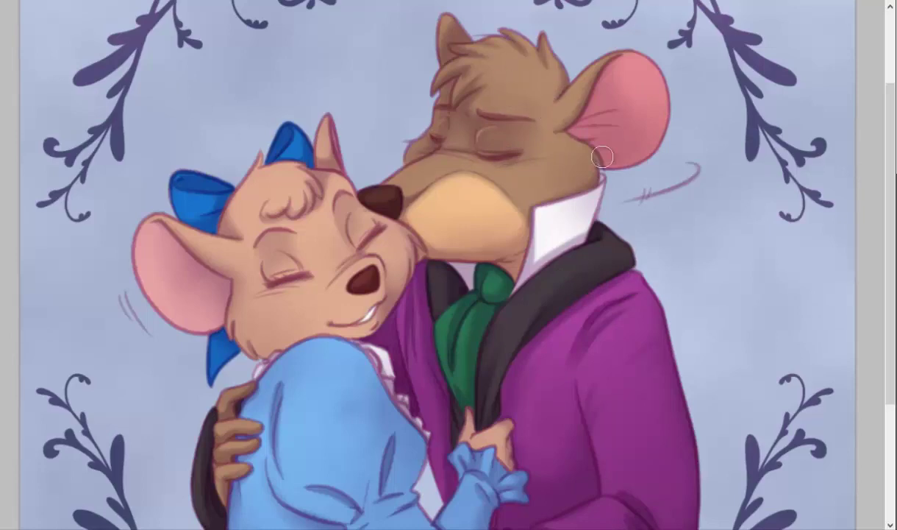
key("ctrl+0")
Enlarge the brush and paint blended darker shading on the blue sleeve.
scroll(453, 355, "up", 5)
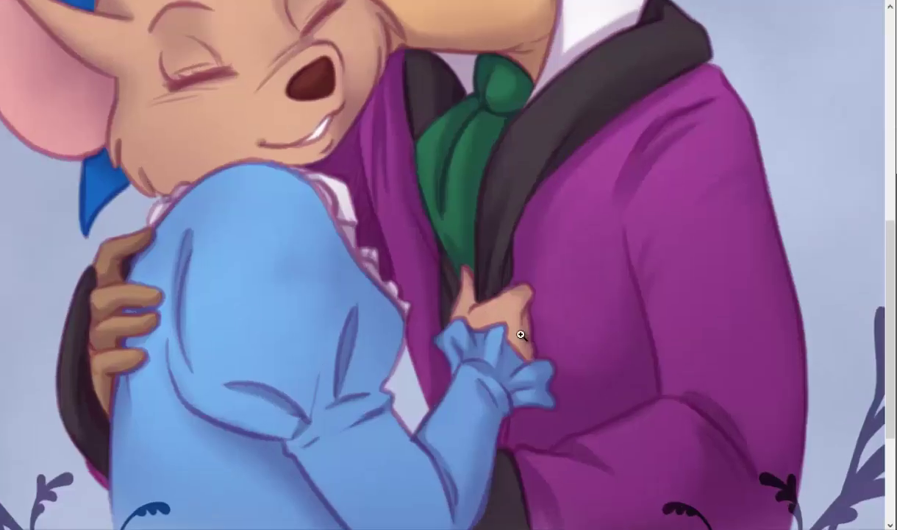
right_click(515, 257)
key("Escape")
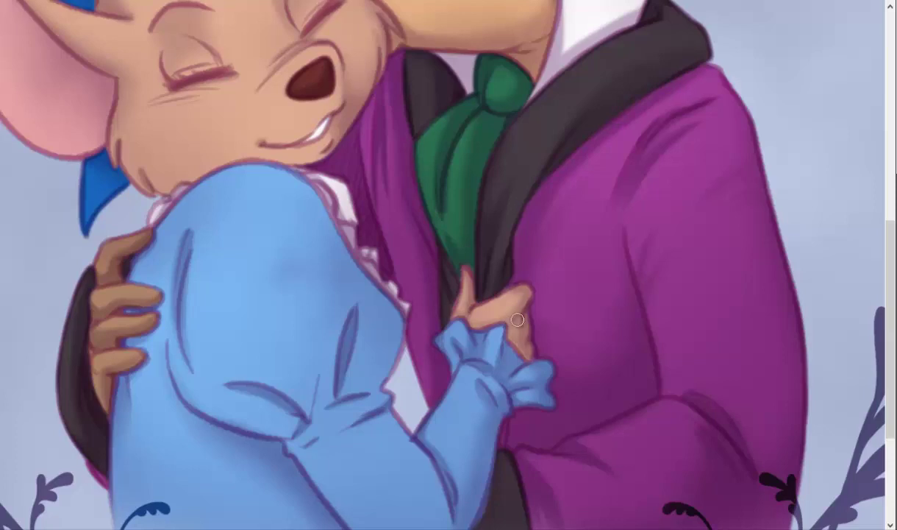
right_click(524, 342)
key("Escape")
right_click(471, 444)
key("Escape")
mouse_move(294, 398)
left_mouse_down()
mouse_move(338, 367)
mouse_move(309, 390)
left_mouse_up()
mouse_move(361, 362)
left_mouse_down()
mouse_move(250, 408)
mouse_move(296, 374)
mouse_move(316, 379)
left_mouse_up()
mouse_move(309, 345)
left_mouse_down()
mouse_move(286, 328)
mouse_move(316, 331)
mouse_move(345, 368)
left_mouse_up()
Bring the lower sleeve into view and save the illustration with Ctrl+S.
right_click(272, 352)
key("Escape")
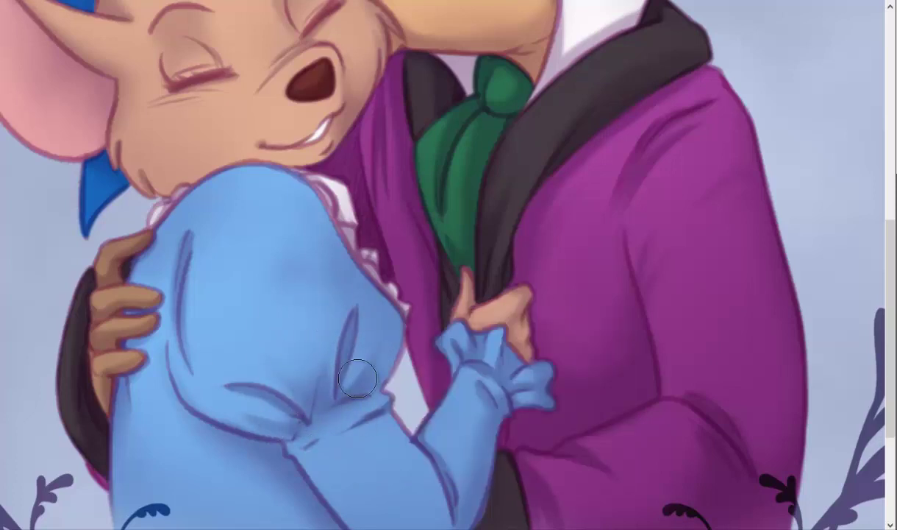
left_click_drag(699, 294, 525, 411)
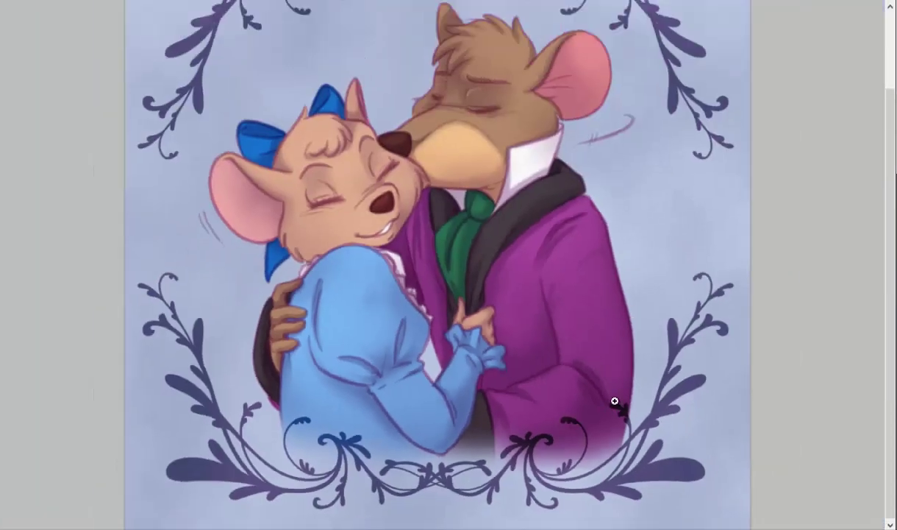
key("ctrl+s")
key("F7")
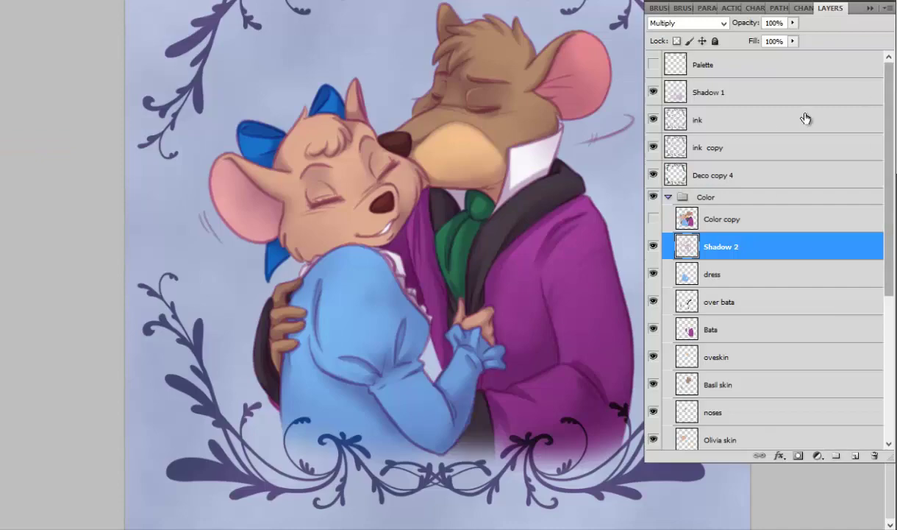
Undo a trial eyelid stroke and make 'ink copy' the active painting layer.
key("F7")
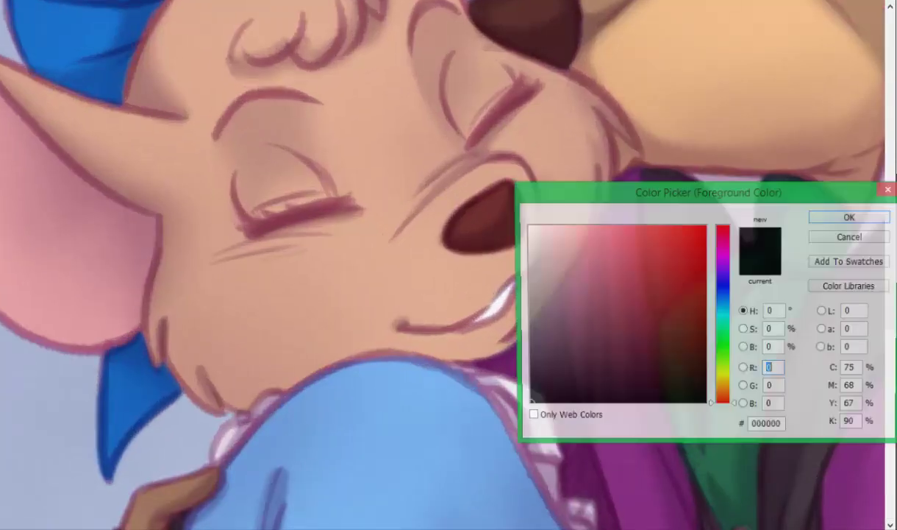
right_click(254, 228)
key("Return")
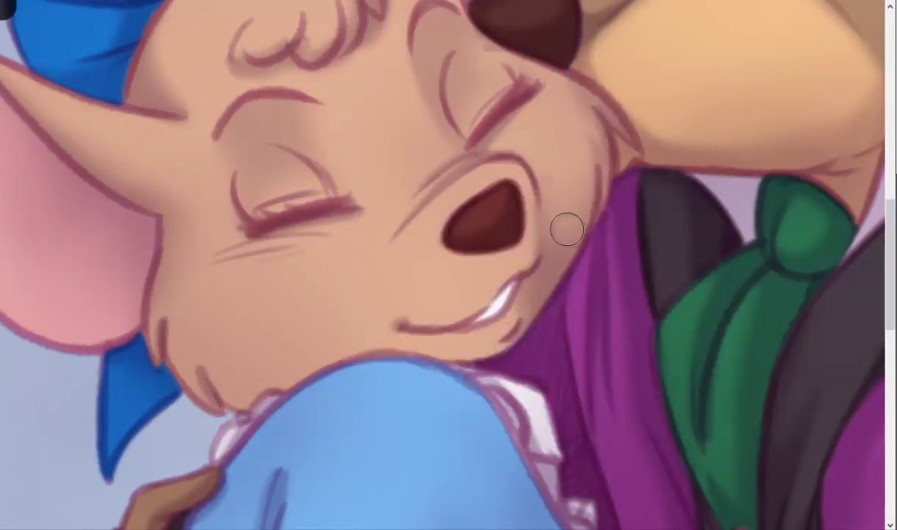
key("F7")
key("F7")
left_click_drag(246, 231, 331, 210)
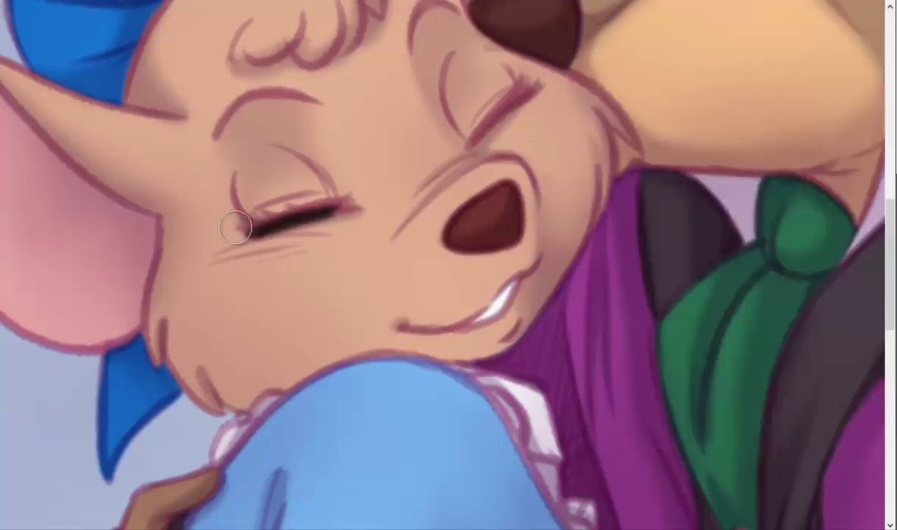
key("F7")
key("F7")
key("ctrl+z")
key("F7")
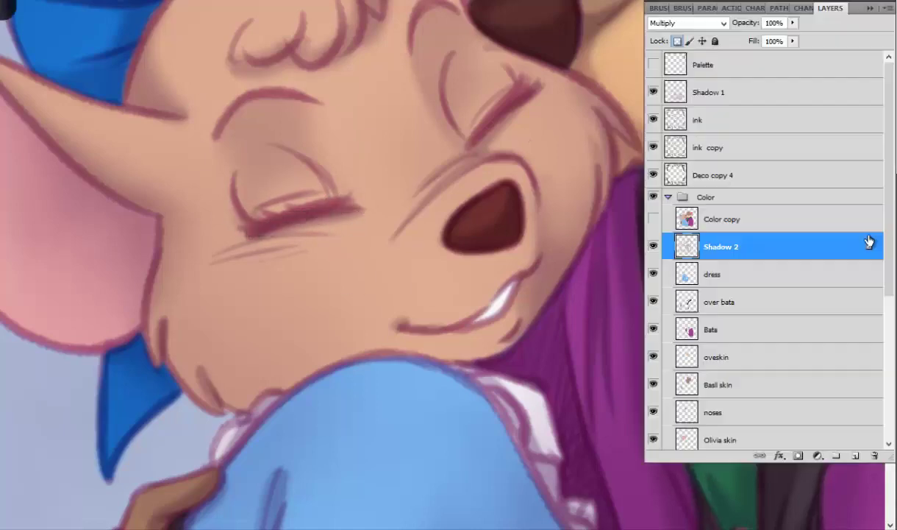
left_click(702, 148)
key("F7")
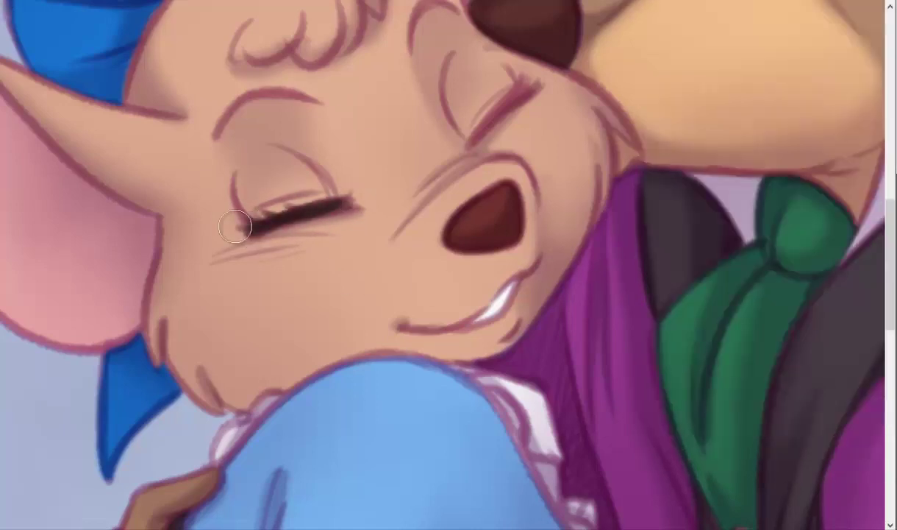
Paint dark lash lines on the left and right closed eyes, then fit the view.
left_click_drag(364, 202, 254, 214)
left_click_drag(472, 142, 539, 83)
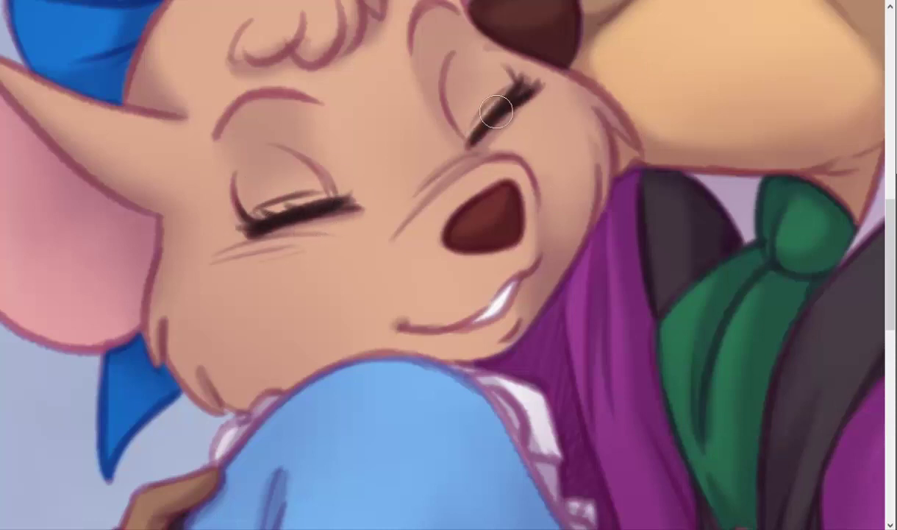
left_click_drag(489, 110, 515, 70)
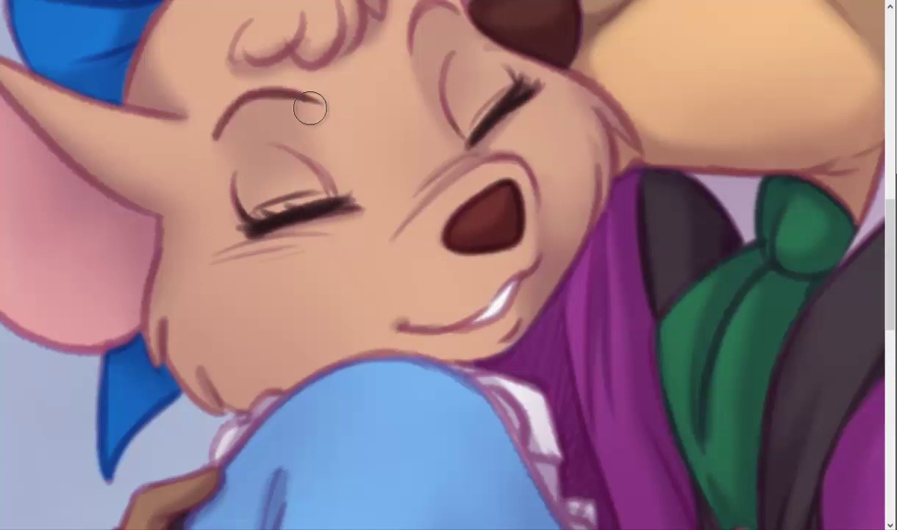
scroll(311, 104, "up", 3)
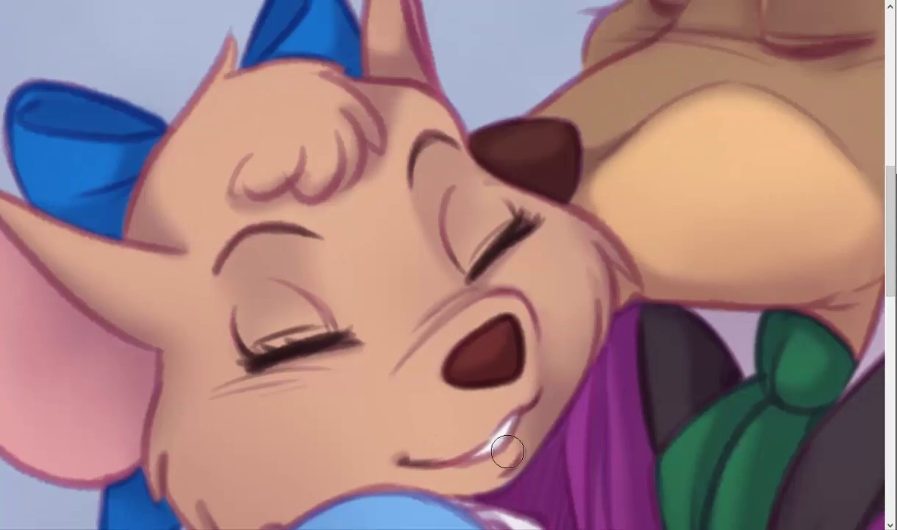
key("ctrl+0")
left_click(494, 166)
left_click(551, 184)
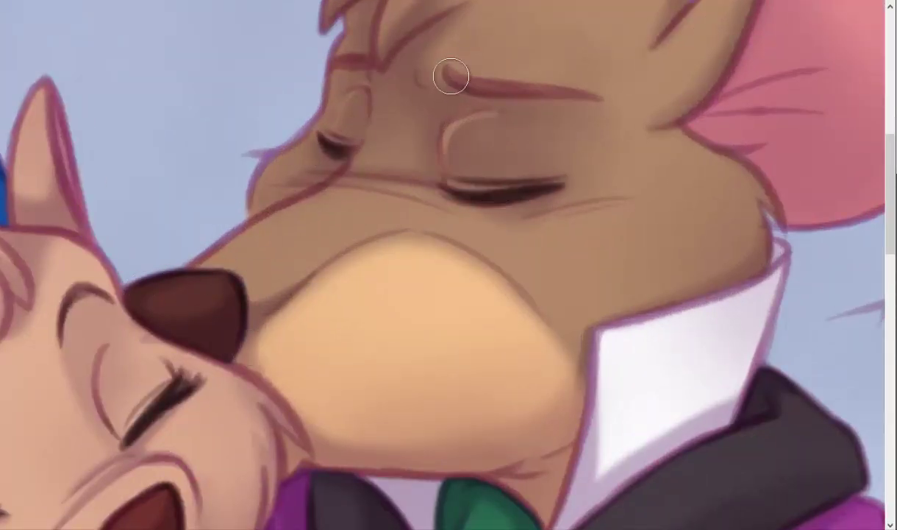
key("ctrl+minus")
key("ctrl+0")
Pick light blue #75a1c6 as the foreground colour.
key("ctrl+plus")
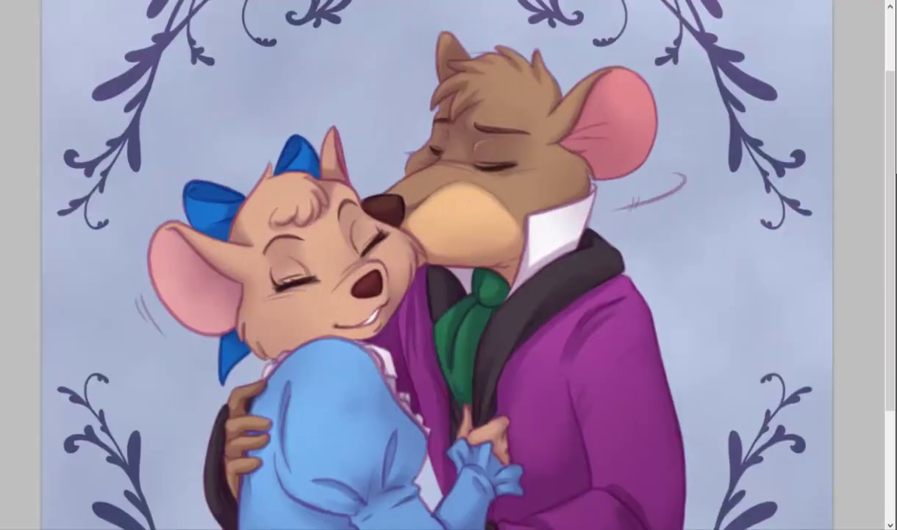
left_click(596, 263)
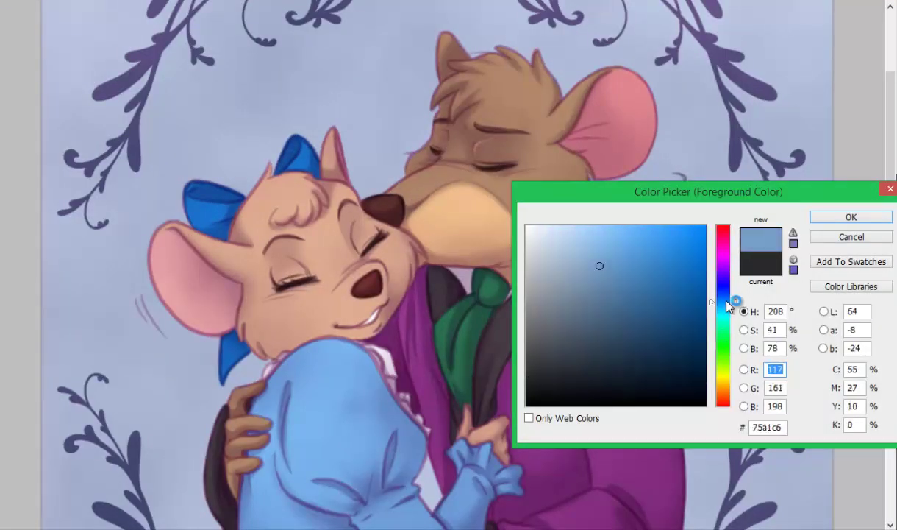
key("Return")
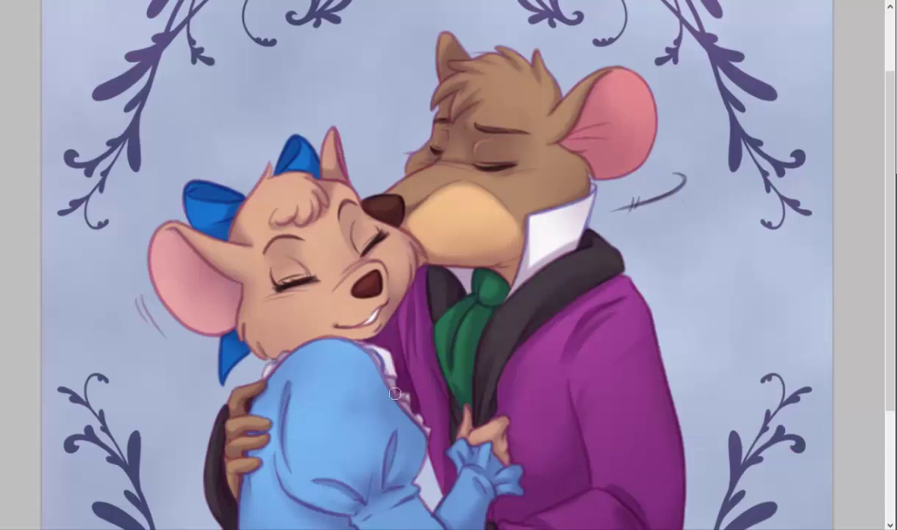
Zoom in on the characters and set the brush size to 12 px.
scroll(393, 373, "down", 2)
scroll(429, 341, "down", 2)
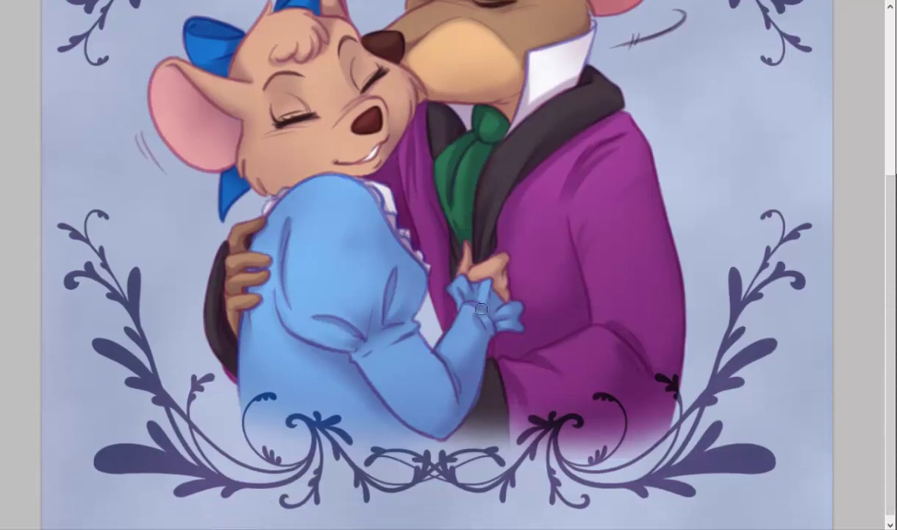
key("ctrl+minus")
key("ctrl+minus")
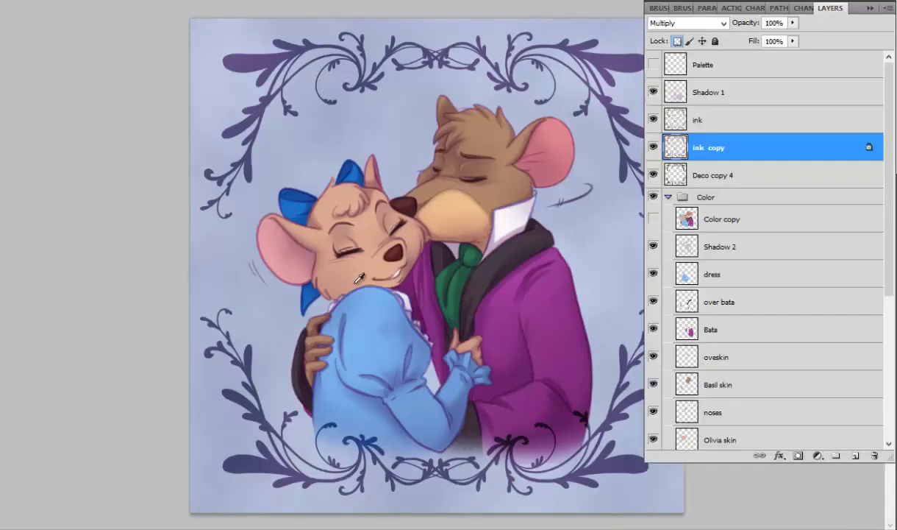
key("ctrl+plus")
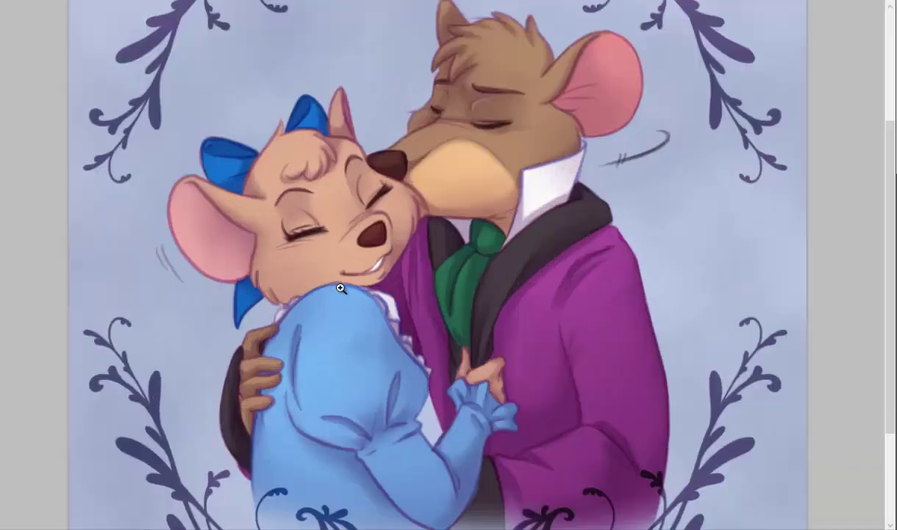
key("ctrl+plus")
right_click(430, 261)
key("Return")
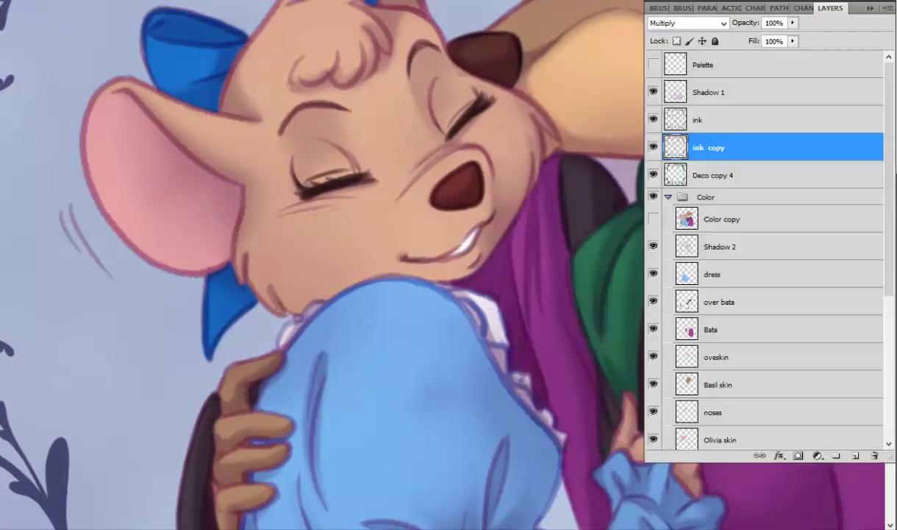
Draw faint inner-ear lines on the small mouse and lower the ink copy's saturation to -52.
key("F7")
left_click_drag(223, 177, 218, 208)
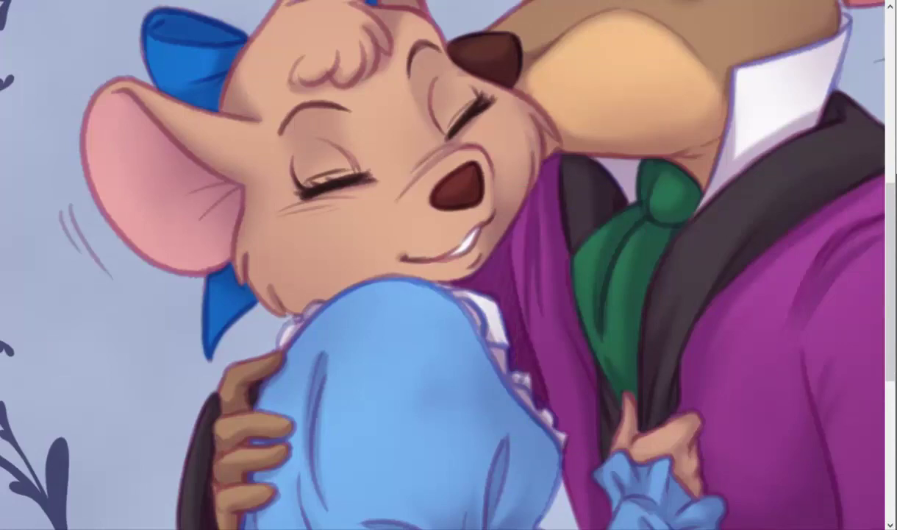
left_click(124, 103)
left_click_drag(772, 350, 739, 349)
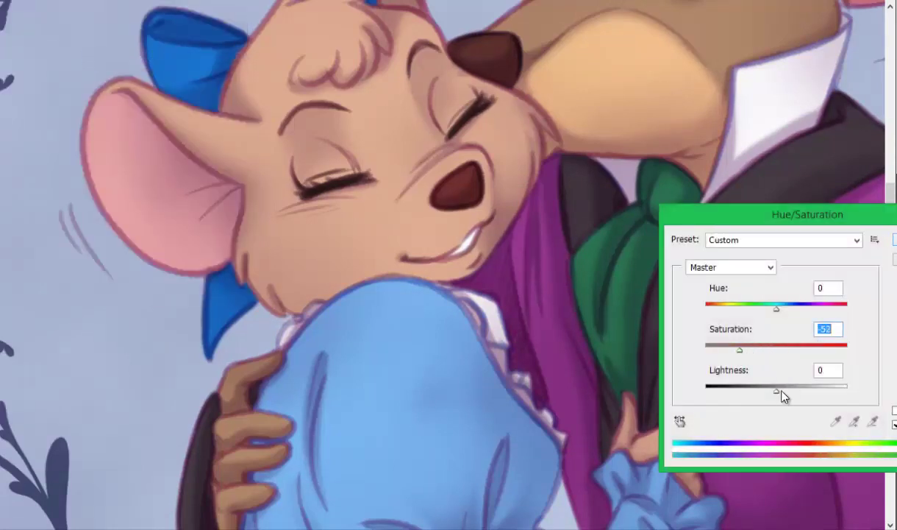
key("Tab")
key("Return")
Add a new layer above dress and name it 'blush'.
key("ctrl+0")
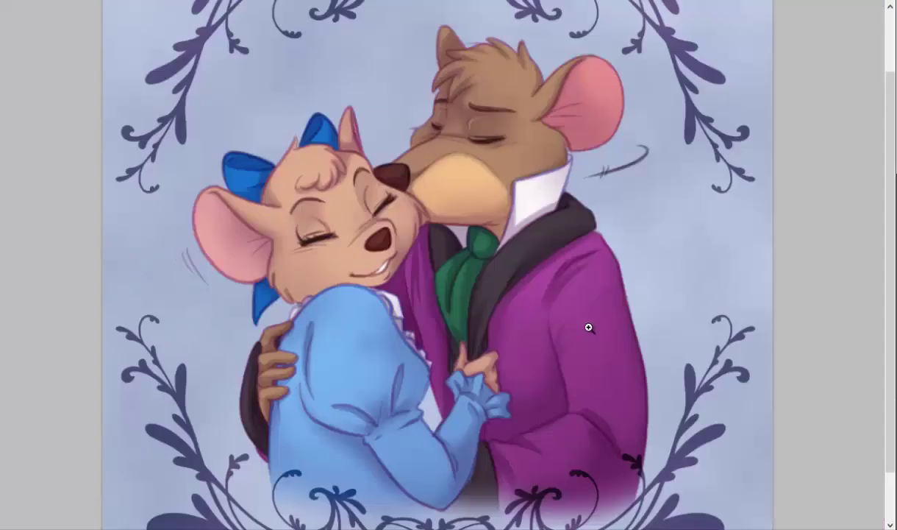
key("F7")
left_click(755, 266)
key("ctrl+shift+alt+n")
double_click(706, 275)
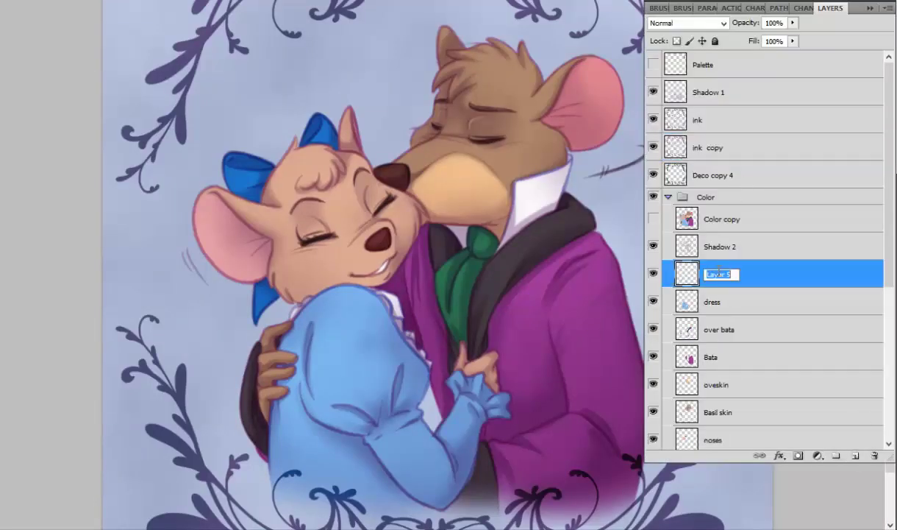
type("bl")
key("F5")
key("F5")
scroll(371, 251, "up", 2)
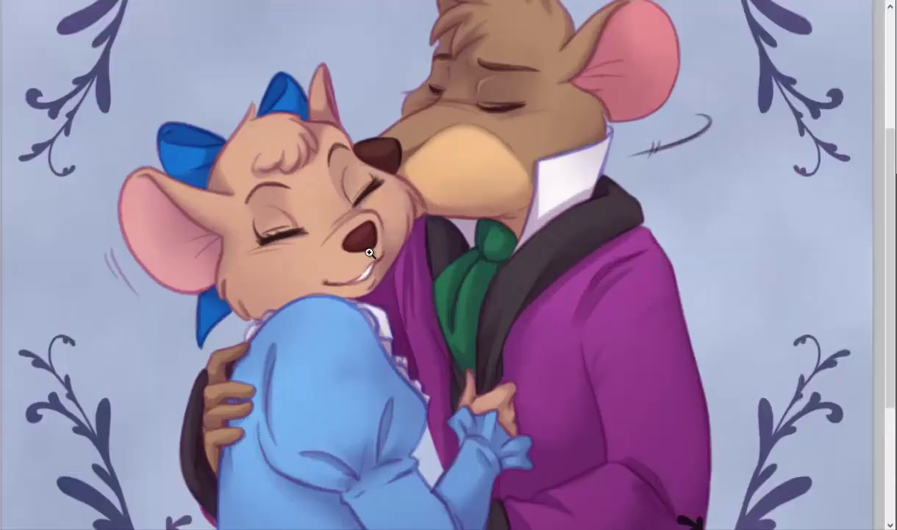
scroll(371, 251, "up", 2)
right_click(468, 295)
key("Escape")
Paint soft red blush on both cheeks, undoing the excess between the eyes and under the left eye.
key("F7")
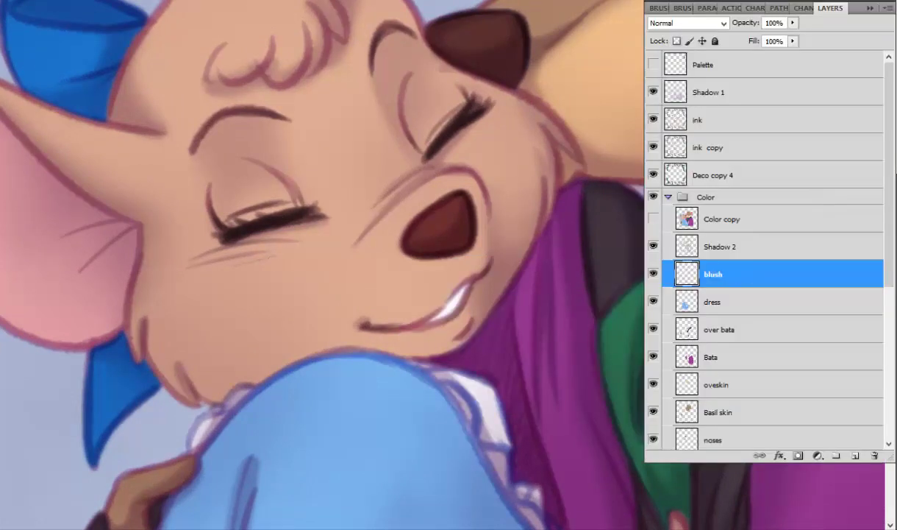
key("shift+alt+m")
key("F7")
mouse_move(213, 243)
left_mouse_down()
mouse_move(236, 266)
mouse_move(301, 220)
left_mouse_up()
mouse_move(441, 125)
left_mouse_down()
mouse_move(502, 141)
mouse_move(410, 158)
left_mouse_up()
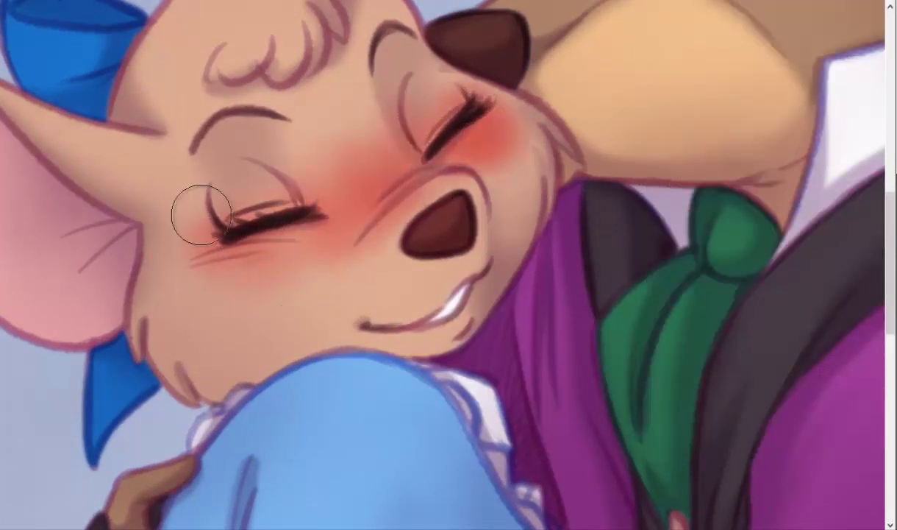
key("ctrl+z")
left_click_drag(510, 144, 495, 150)
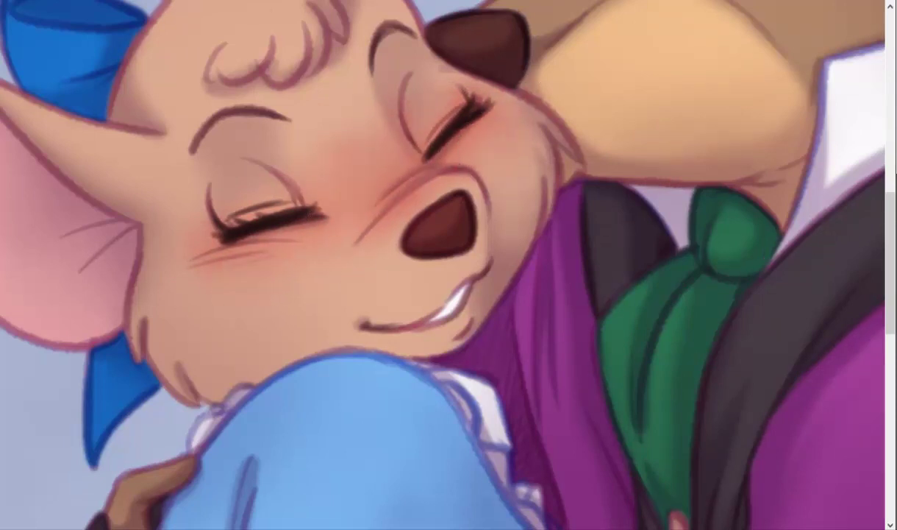
left_click_drag(196, 266, 252, 300)
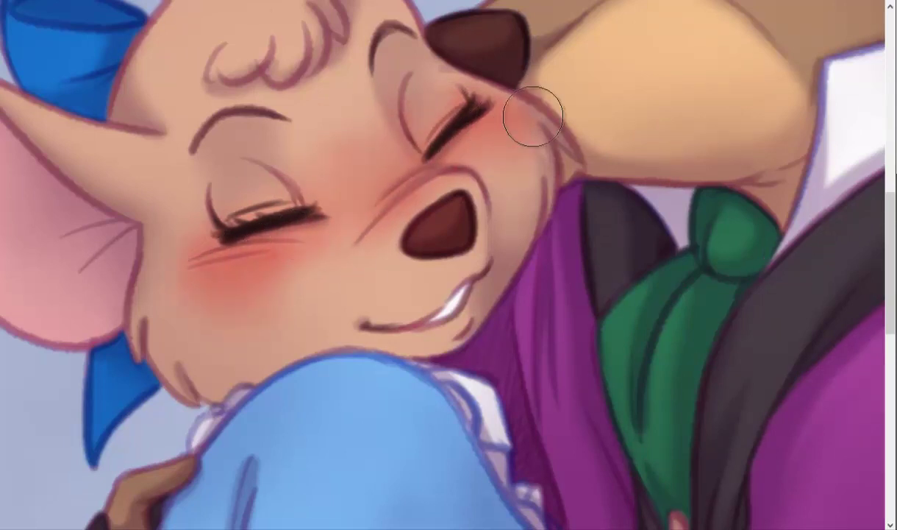
key("ctrl+z")
Add pink shading under the smile and a lighter highlight along the teeth.
right_click(508, 287)
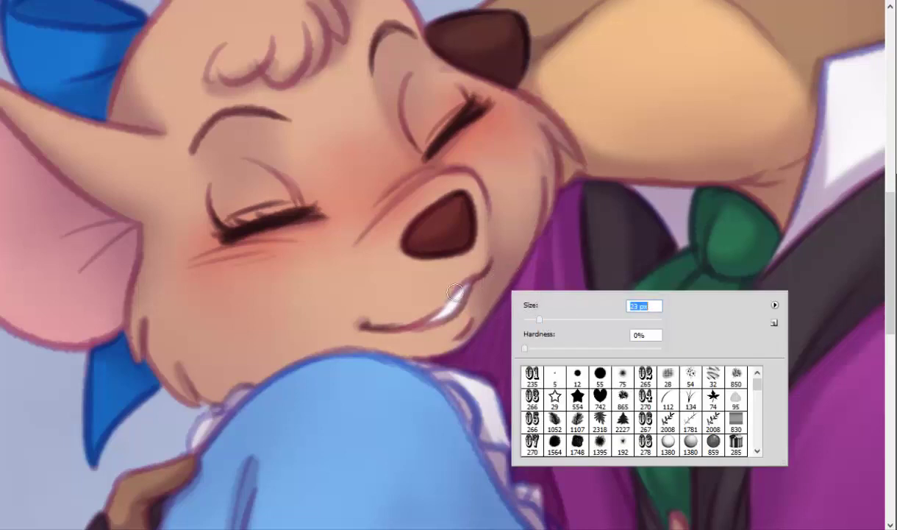
key("Escape")
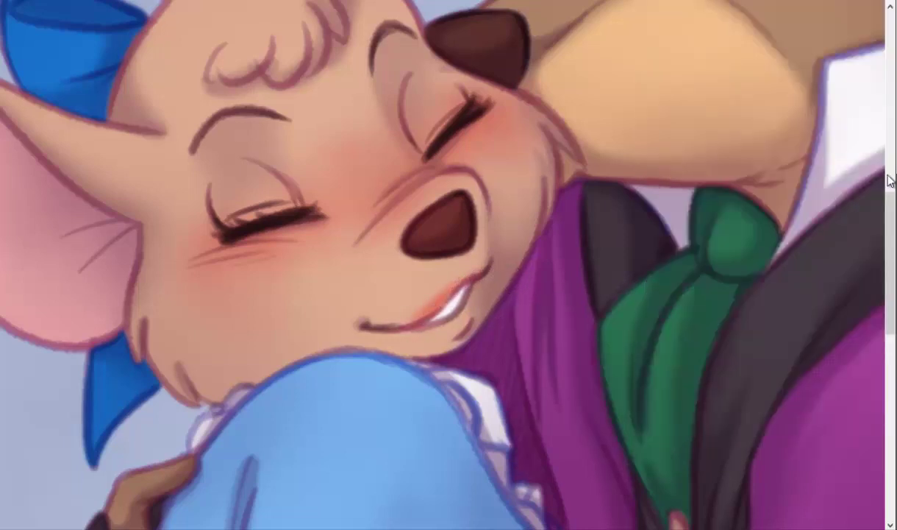
right_click(515, 309)
key("Escape")
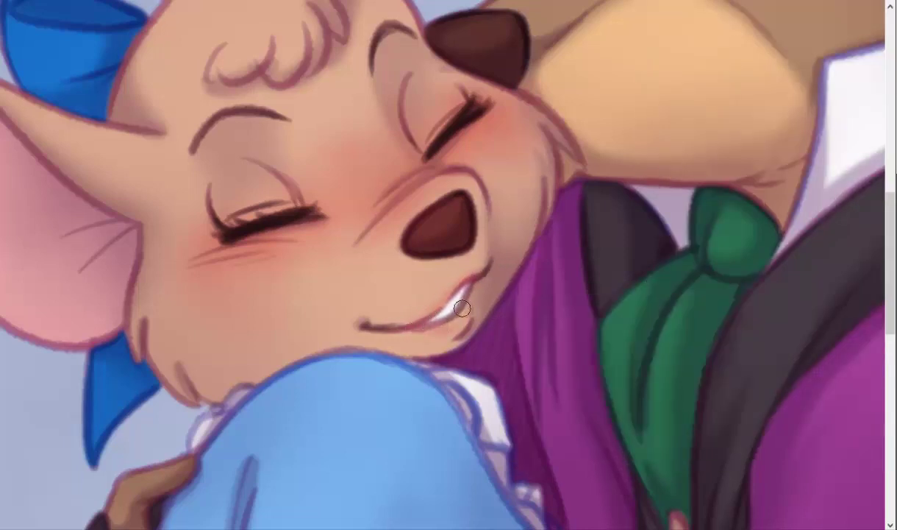
left_click_drag(462, 308, 459, 315)
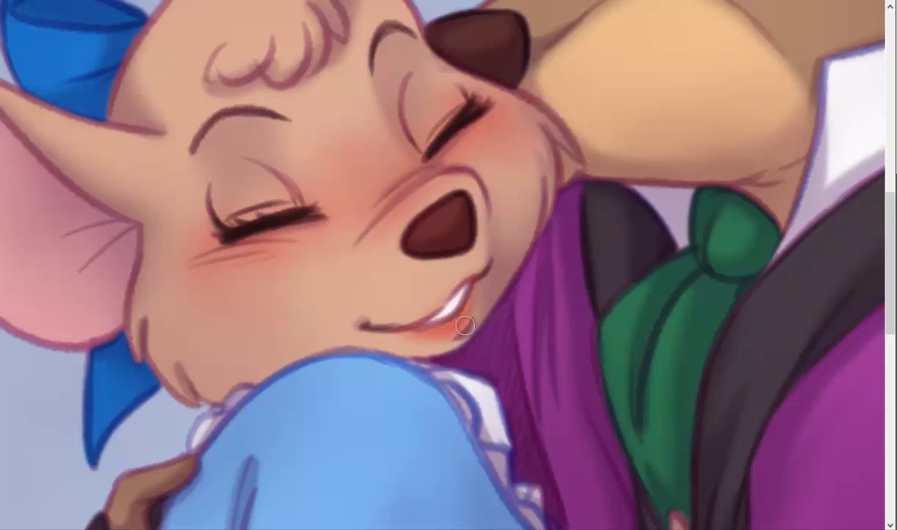
left_click(831, 216)
left_click_drag(458, 317, 474, 292)
left_click_drag(439, 325, 390, 322)
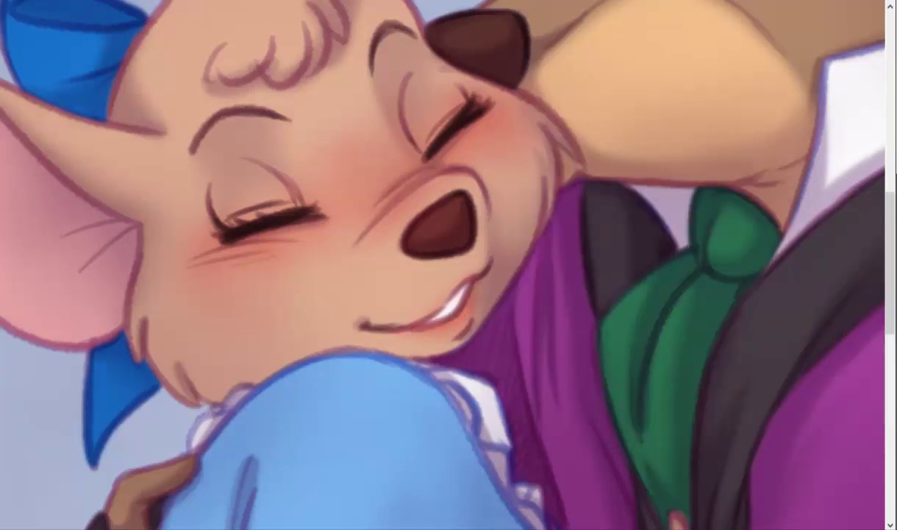
Name the new layer 'Light'.
double_click(712, 273)
type("Li")
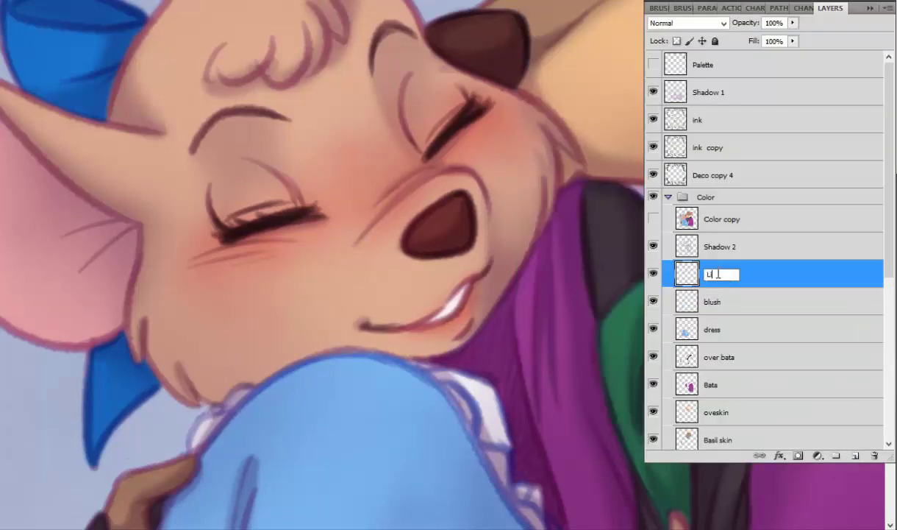
type("ght")
key("Return")
key("F7")
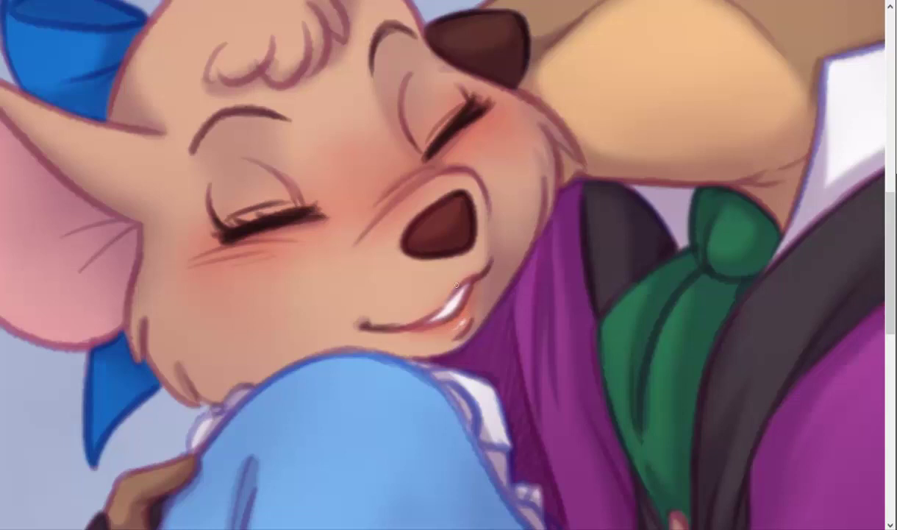
Enlarge the brush, then remove the stray highlight on the left of the girl's nose.
right_click(411, 242)
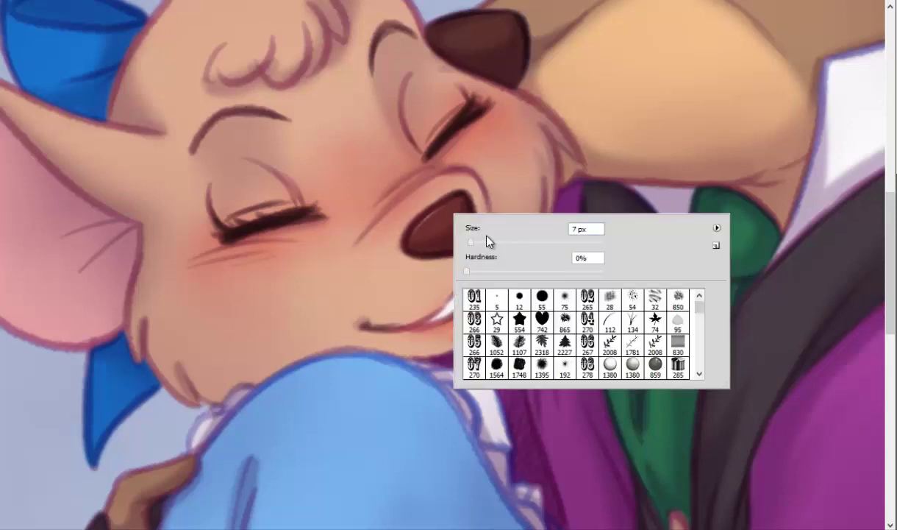
left_click_drag(487, 241, 515, 240)
key("Return")
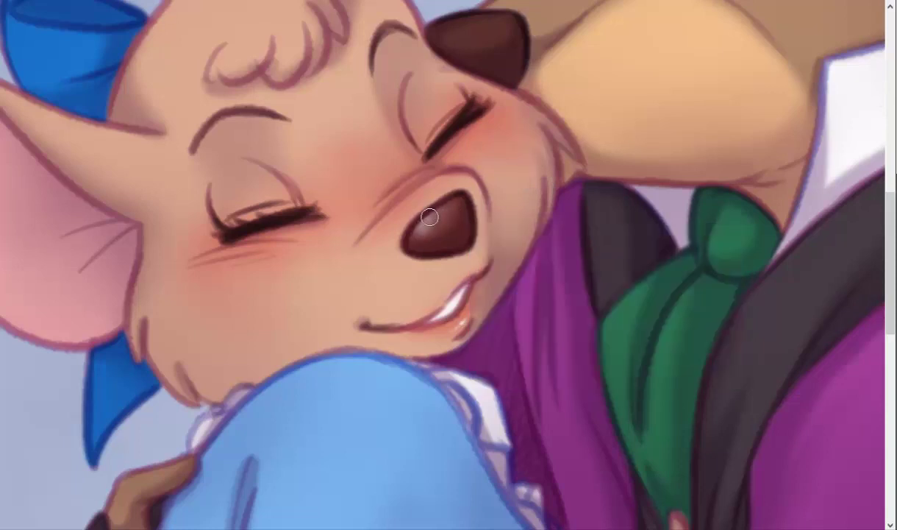
mouse_move(430, 217)
left_mouse_down()
mouse_move(412, 221)
mouse_move(434, 226)
left_mouse_up()
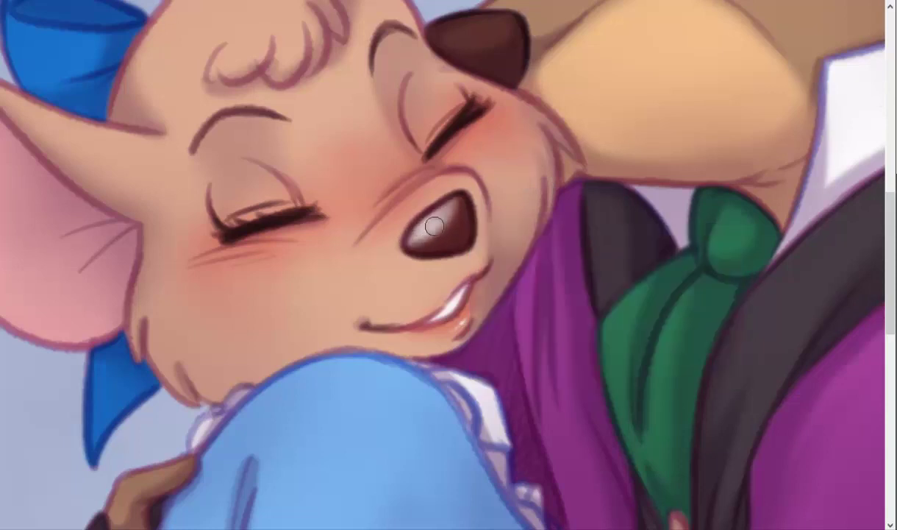
key("ctrl+z")
key("ctrl+z")
key("ctrl+z")
key("ctrl+z")
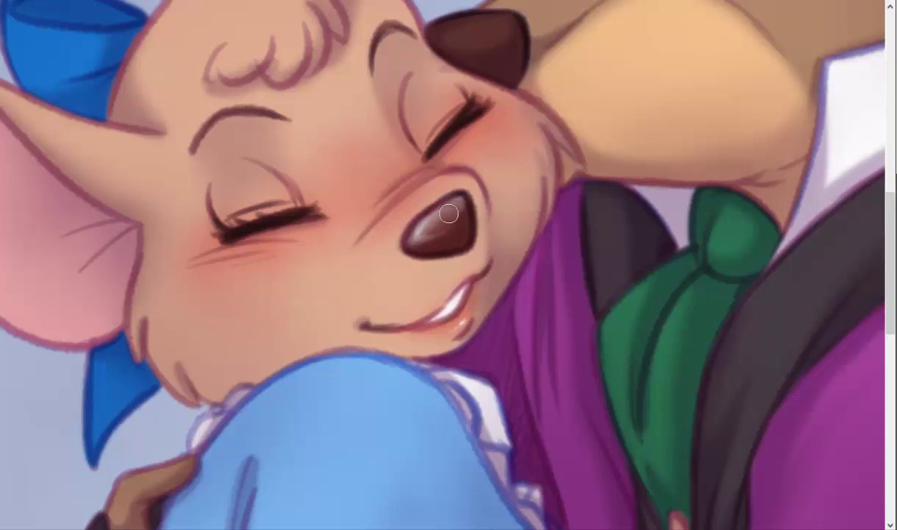
right_click(474, 220)
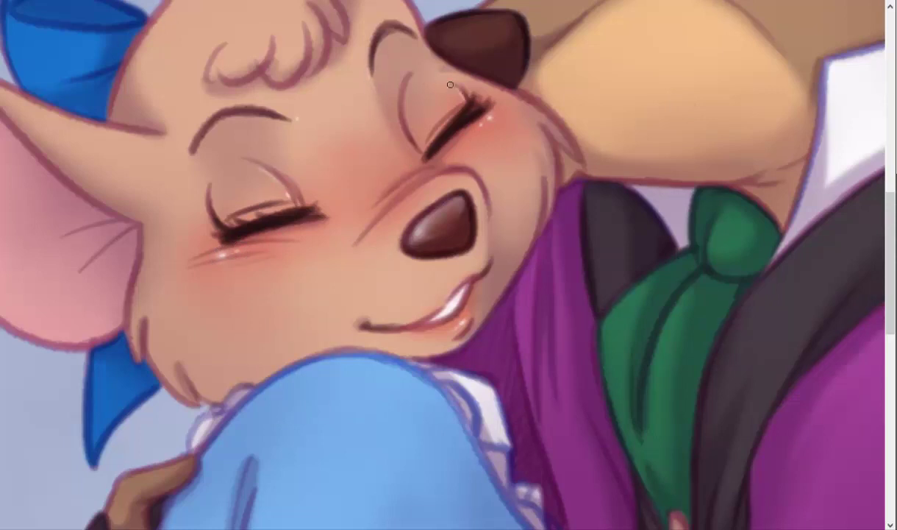
With a larger brush, paint a light highlight along the dark sleeve behind the girl's back.
scroll(673, 353, "down", 5)
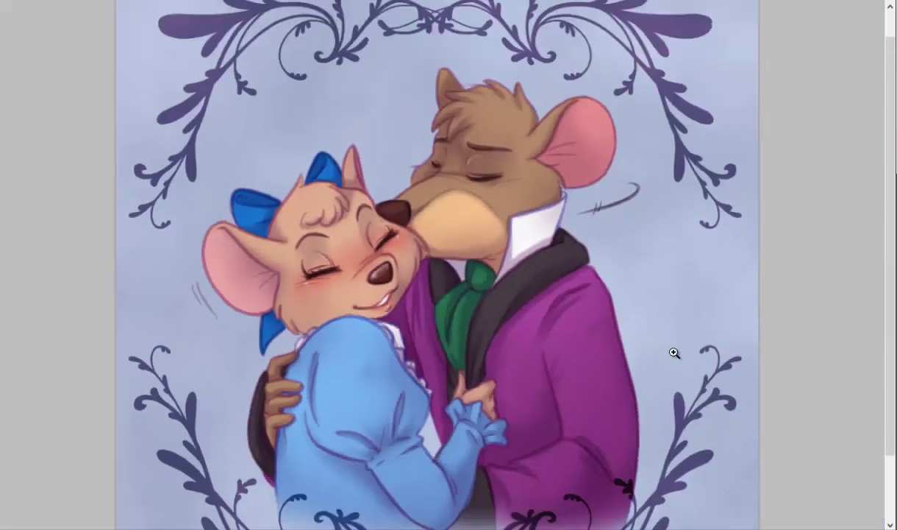
scroll(318, 275, "up", 5)
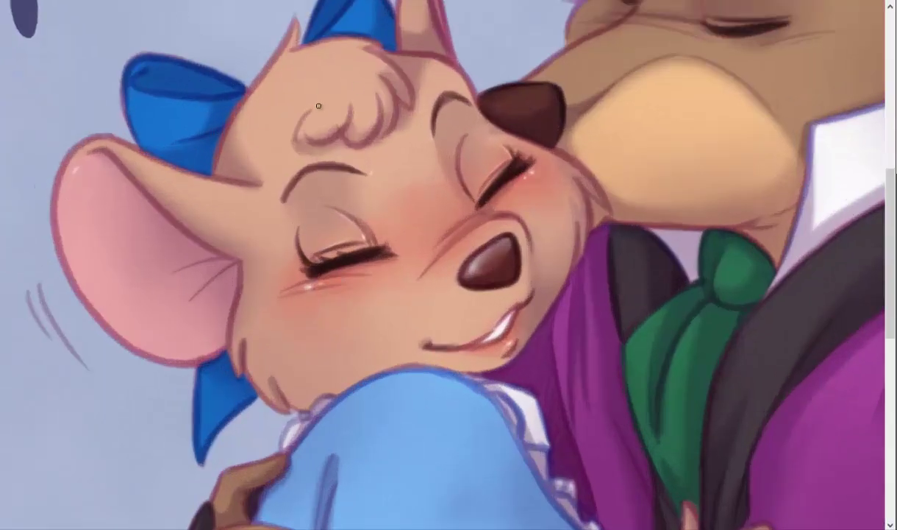
right_click(380, 88)
key("Return")
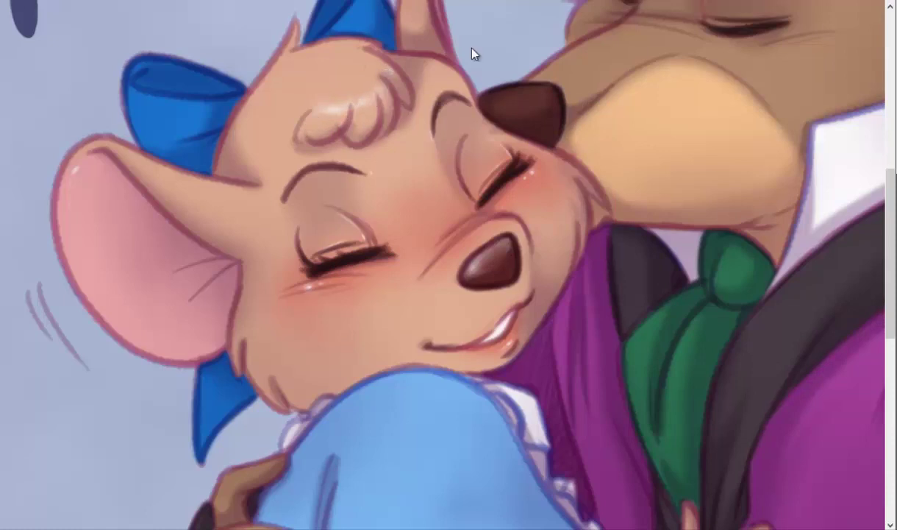
right_click(537, 285)
key("Return")
scroll(126, 176, "up", 3)
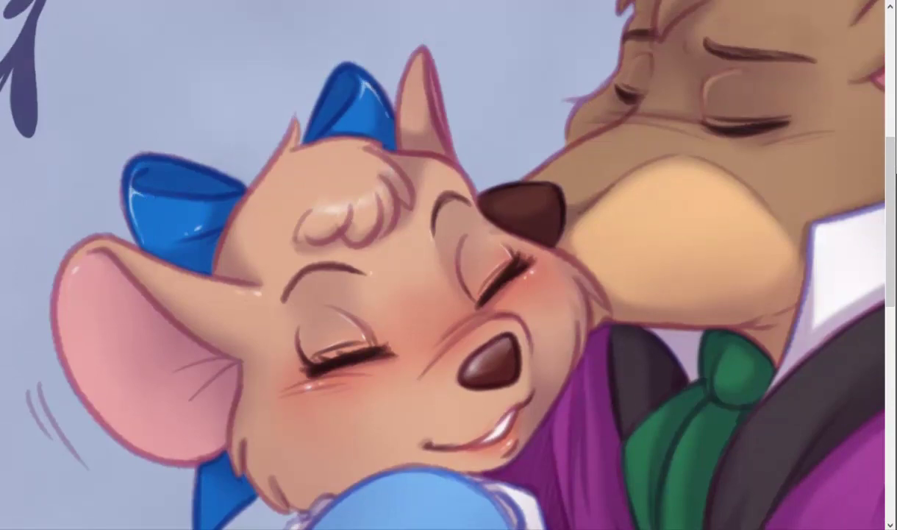
scroll(204, 285, "down", 5)
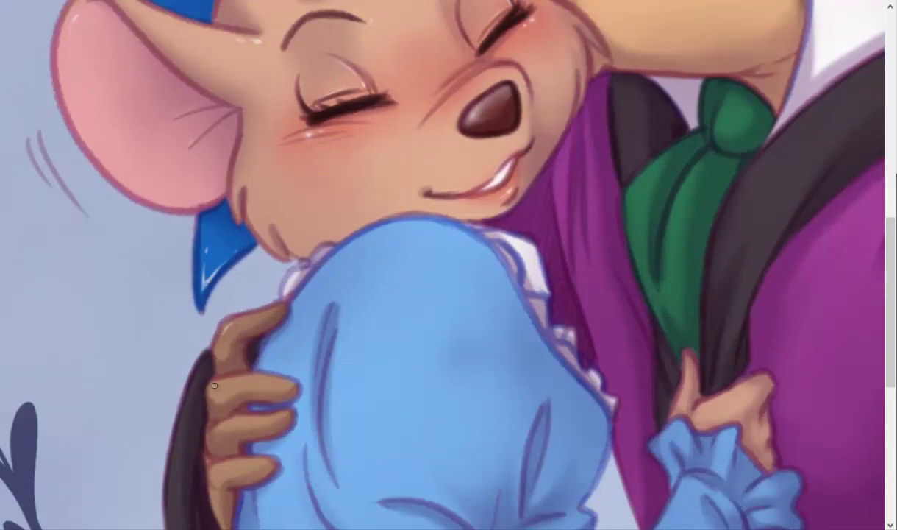
scroll(214, 385, "down", 4)
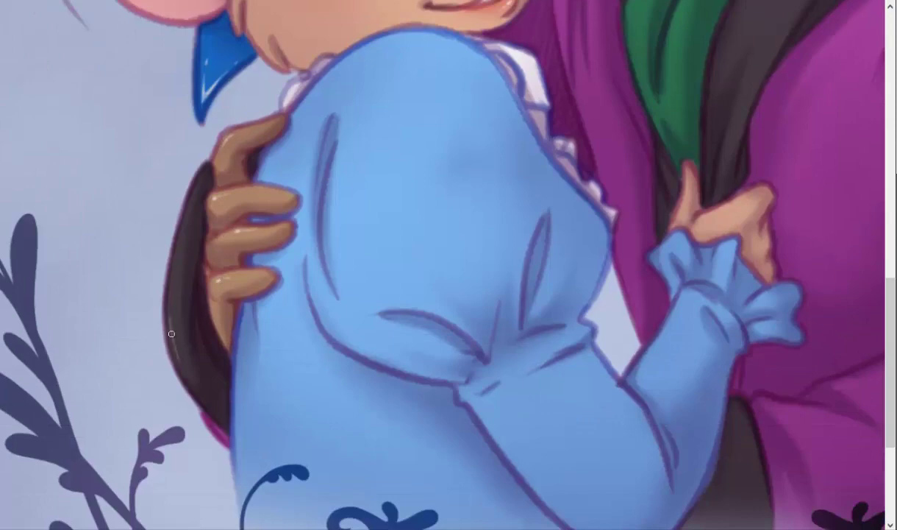
left_click_drag(172, 334, 165, 254)
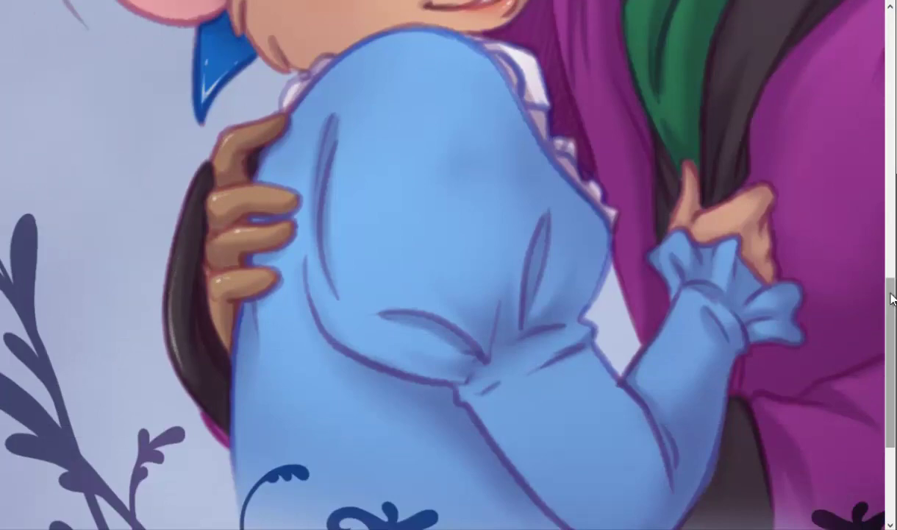
scroll(181, 246, "up", 2)
Paint a soft highlight across the blue dress shoulder, then switch to a 17 px brush.
right_click(491, 208)
key("Escape")
mouse_move(438, 161)
left_mouse_down()
mouse_move(379, 152)
mouse_move(492, 208)
mouse_move(491, 236)
left_mouse_up()
right_click(474, 202)
key("Escape")
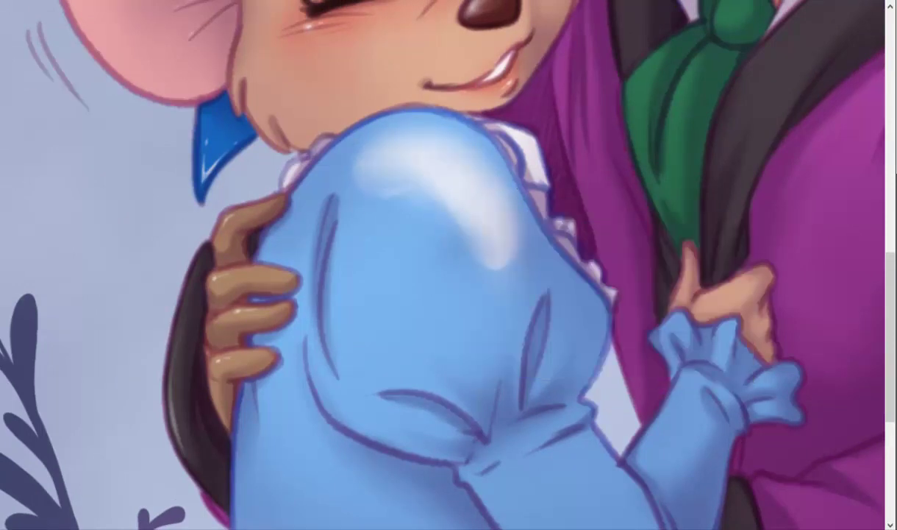
mouse_move(444, 200)
left_mouse_down()
mouse_move(520, 267)
mouse_move(505, 278)
left_mouse_up()
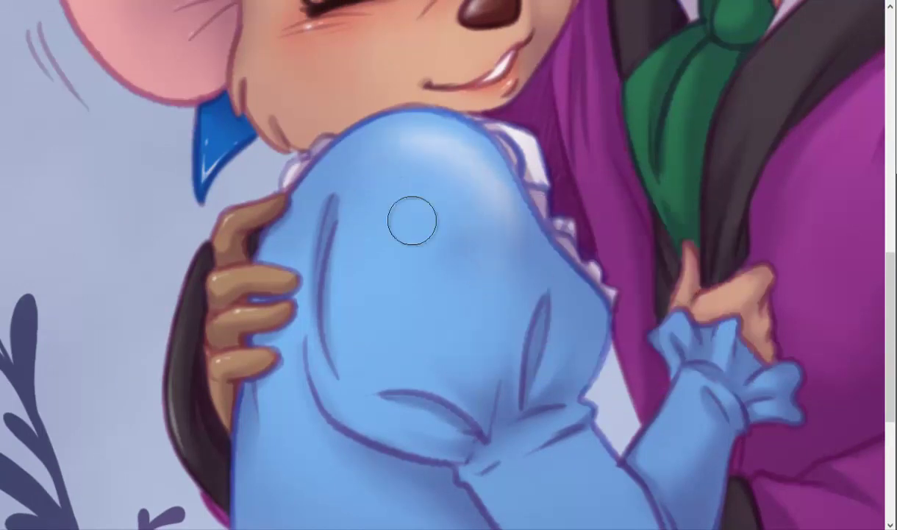
right_click(588, 294)
key("Return")
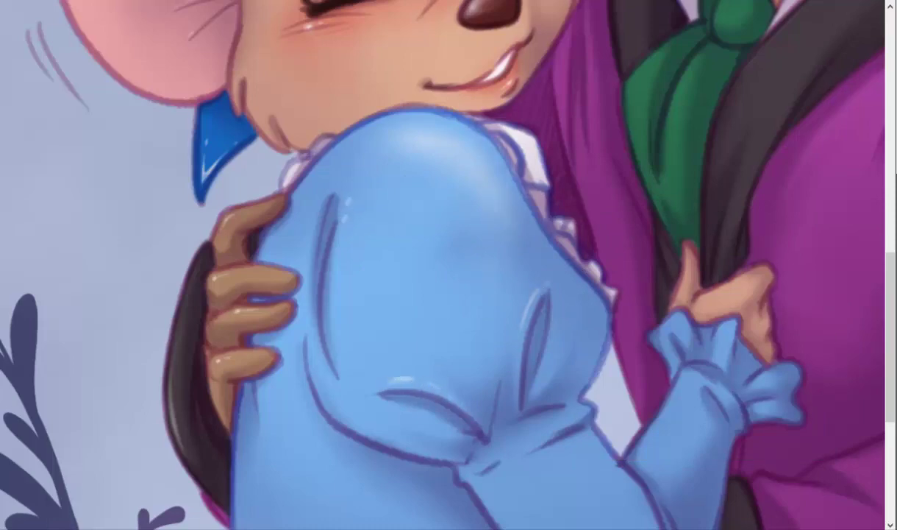
Move the Lights layer above Shadow 2 and hide the panels.
scroll(631, 300, "down", 5)
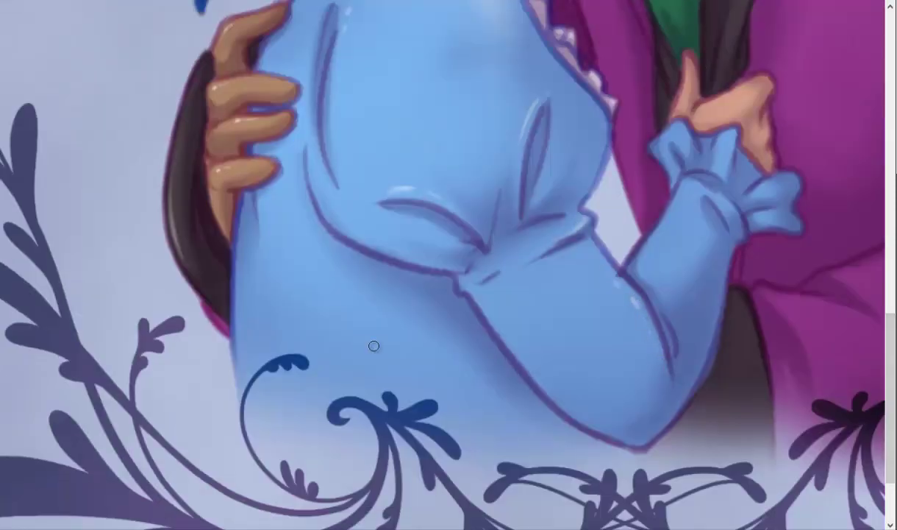
right_click(753, 243)
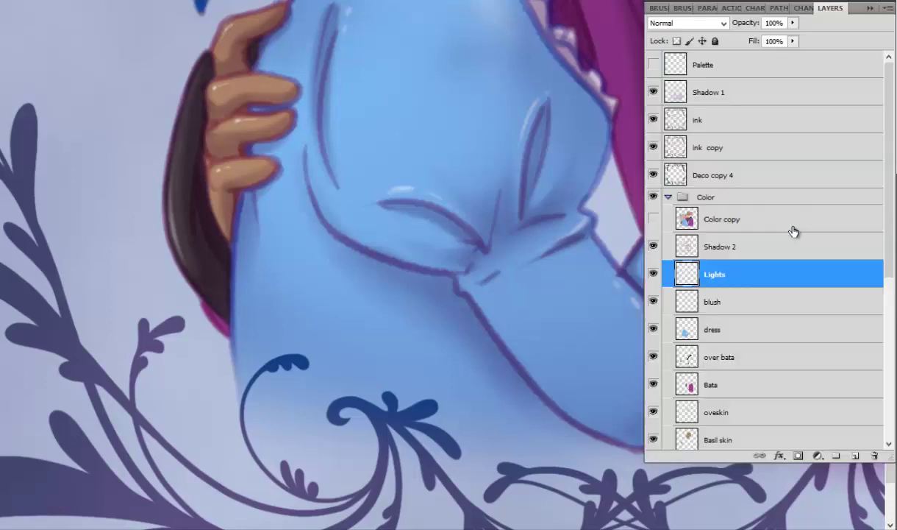
key("ctrl+bracketright")
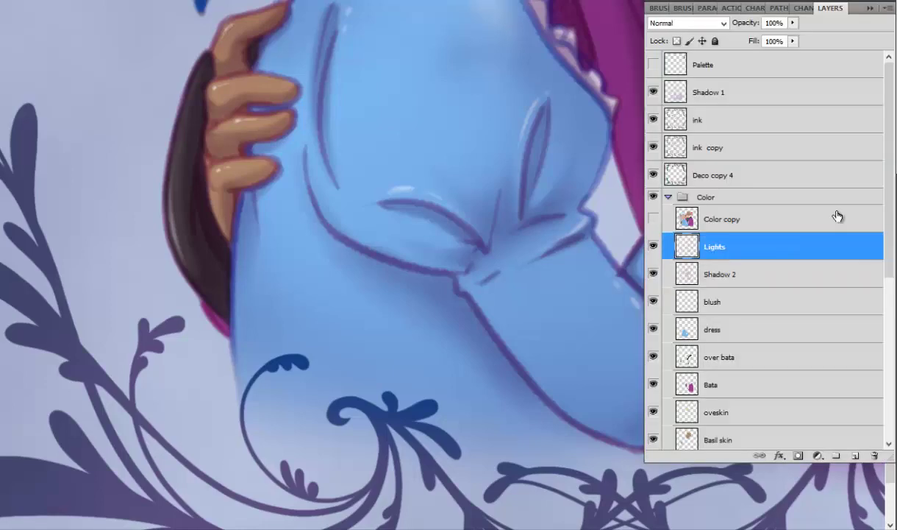
key("Tab")
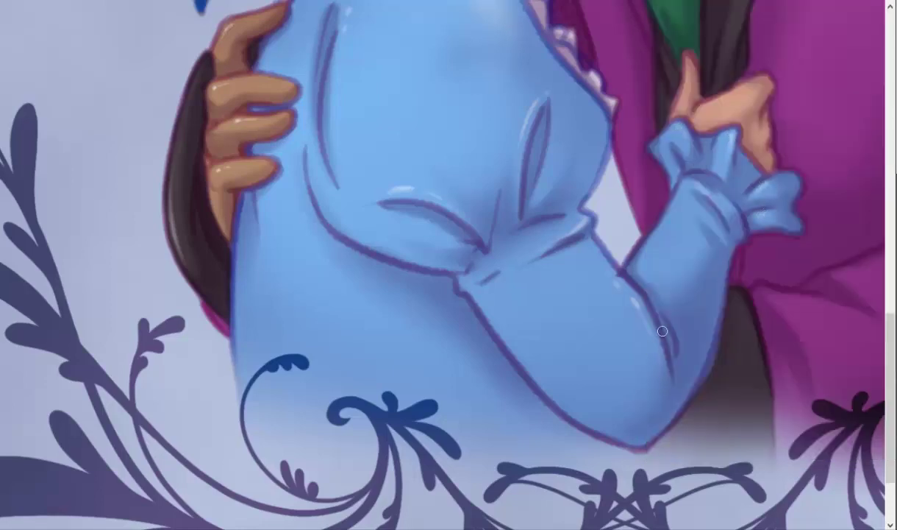
scroll(679, 225, "up", 3)
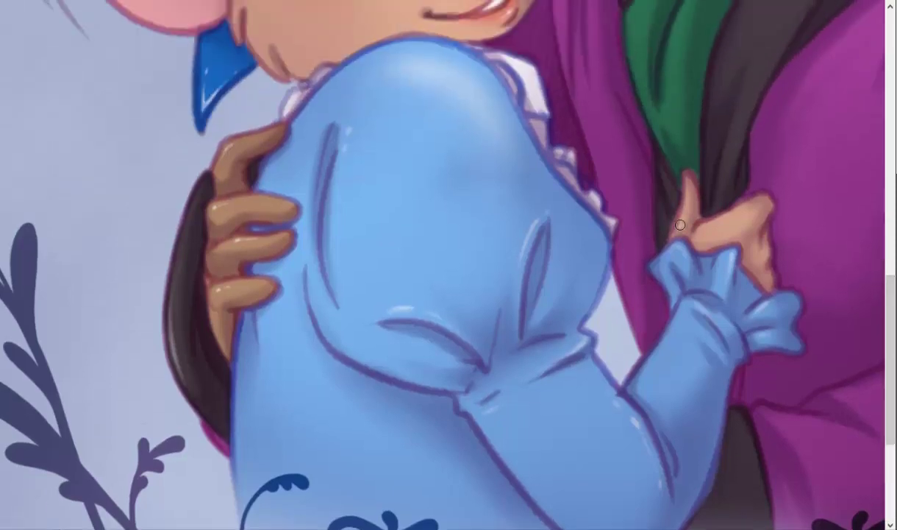
scroll(764, 251, "up", 5)
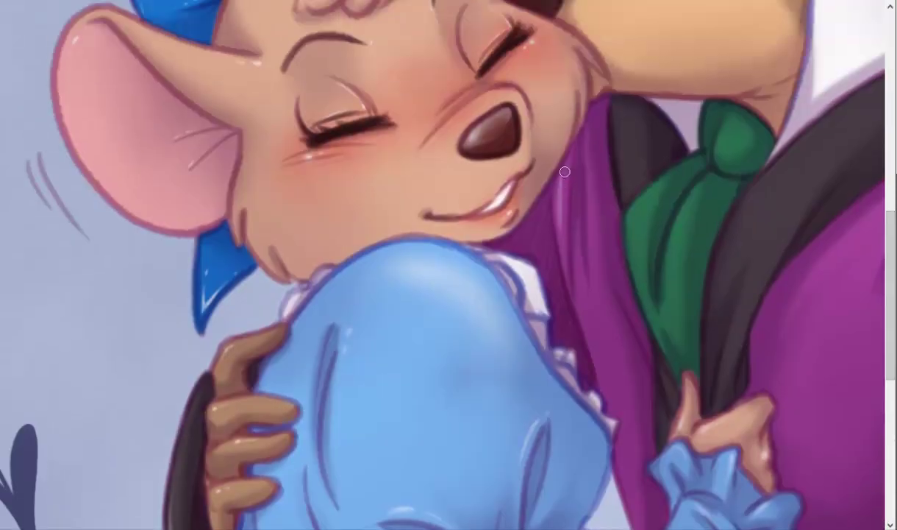
Paint light highlight streaks on the purple coat.
left_click_drag(566, 187, 568, 276)
left_click_drag(564, 158, 566, 302)
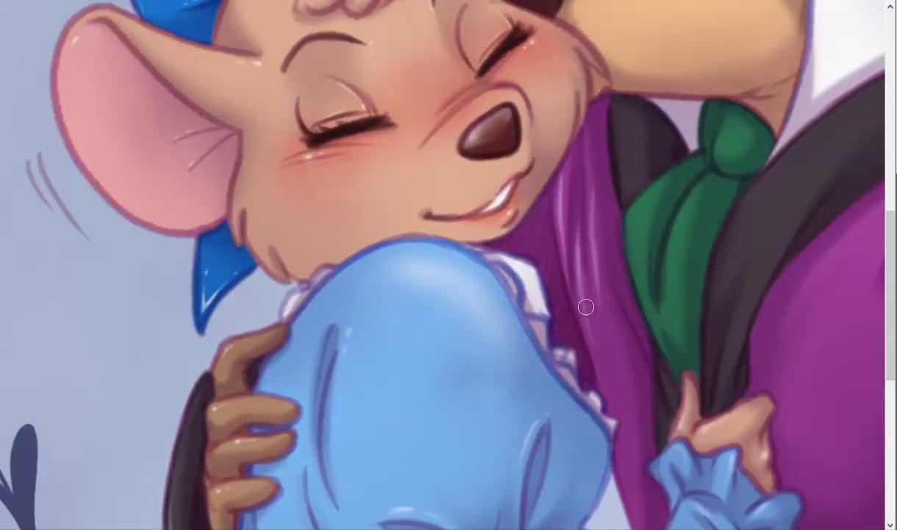
left_click_drag(538, 140, 550, 249)
mouse_move(591, 102)
left_mouse_down()
mouse_move(603, 214)
mouse_move(597, 105)
left_mouse_up()
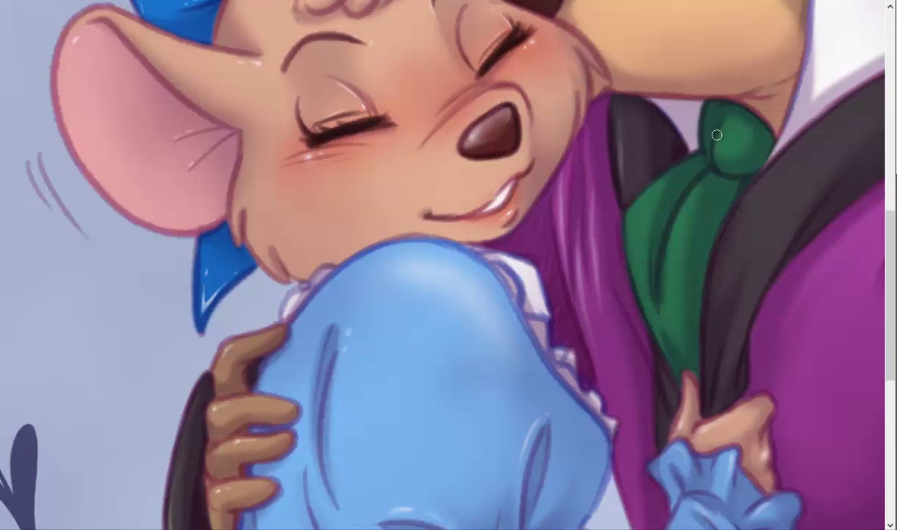
Highlight the green bow knot and tie with light streaks, then zoom out.
mouse_move(717, 134)
left_mouse_down()
mouse_move(731, 133)
mouse_move(695, 122)
mouse_move(735, 140)
left_mouse_up()
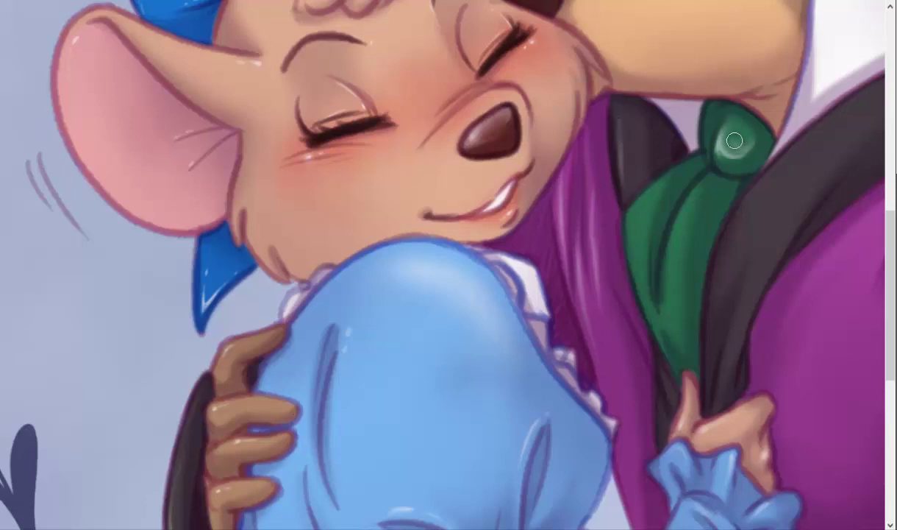
left_click_drag(772, 111, 721, 151)
left_click_drag(780, 122, 670, 254)
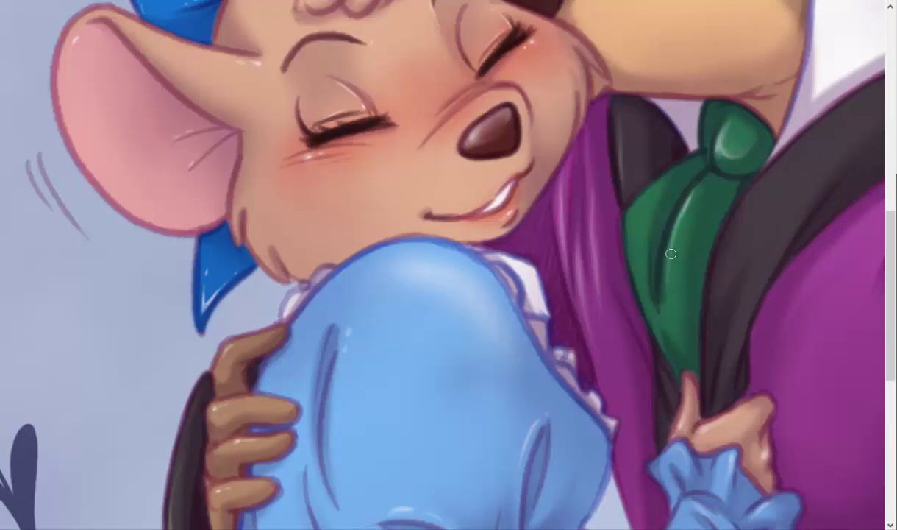
left_click_drag(665, 194, 667, 347)
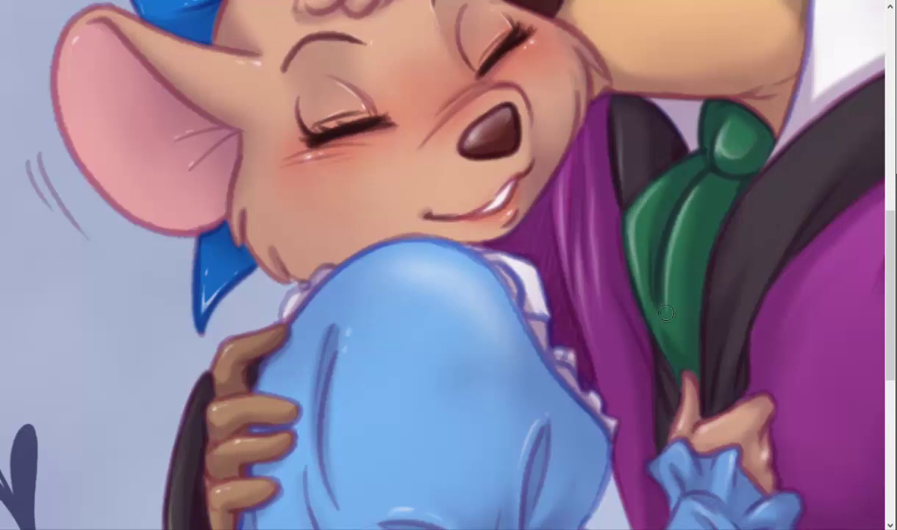
left_click_drag(665, 313, 523, 440)
Zoom in and paint small white highlights on the brown mouse's nose using a much smaller brush.
left_click(431, 161)
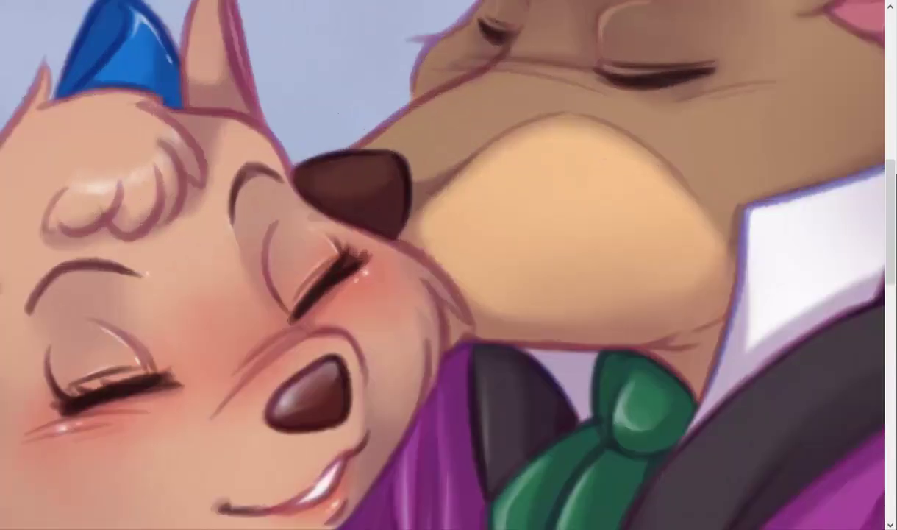
mouse_move(308, 318)
left_mouse_down()
mouse_move(372, 303)
mouse_move(363, 313)
mouse_move(380, 322)
mouse_move(317, 324)
mouse_move(304, 338)
left_mouse_up()
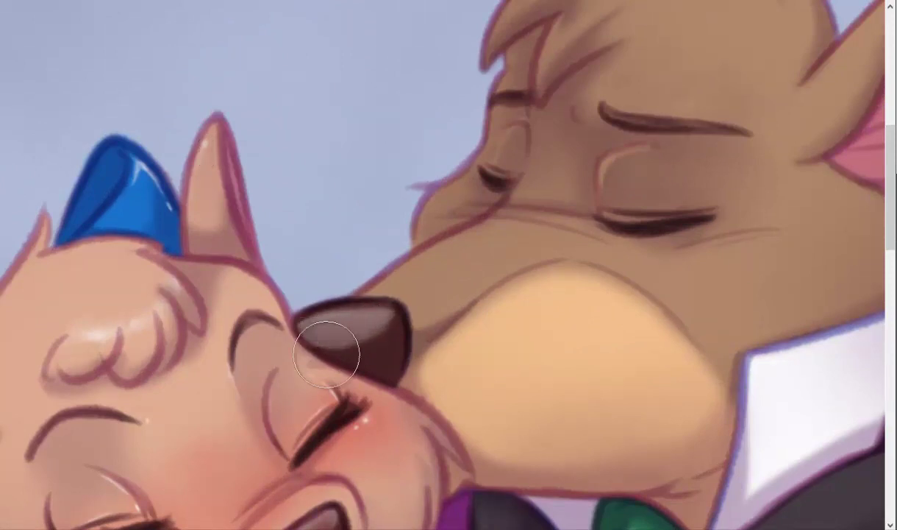
right_click(456, 286)
key("Return")
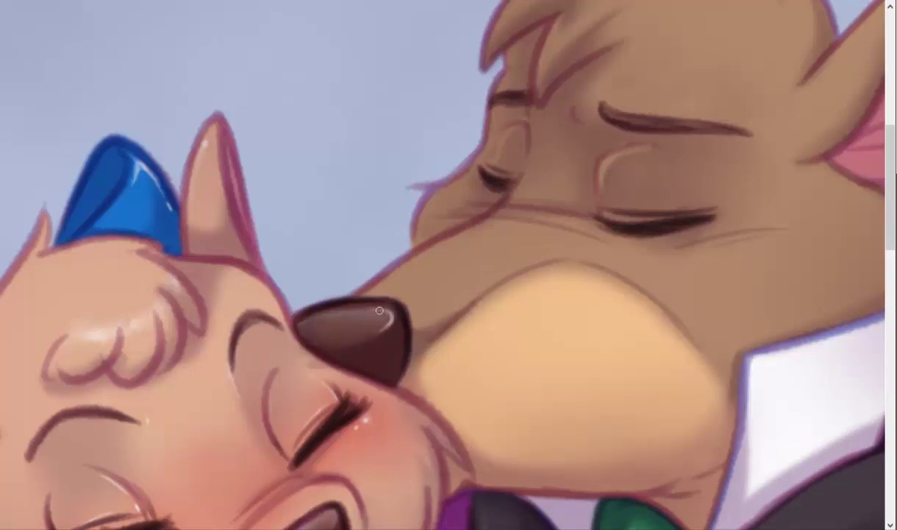
left_click_drag(373, 311, 374, 323)
right_click(389, 320)
key("Escape")
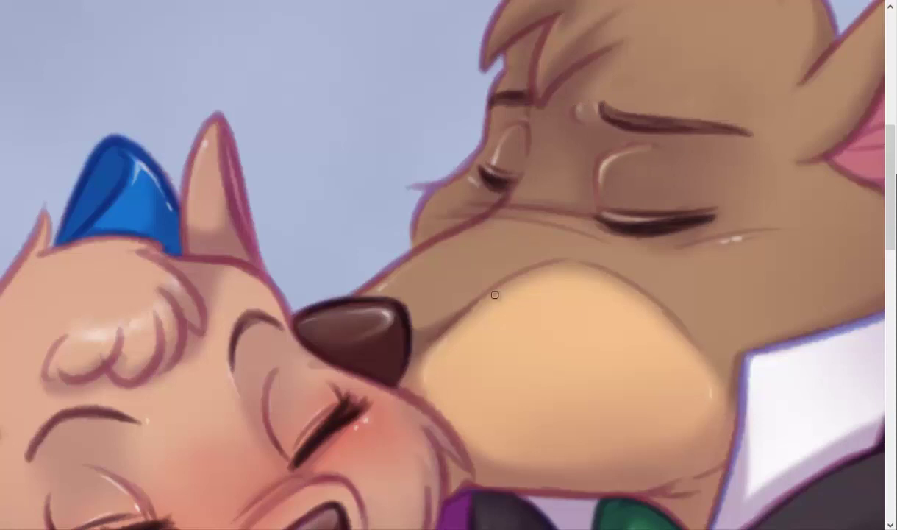
scroll(495, 294, "down", 1)
scroll(555, 148, "up", 5)
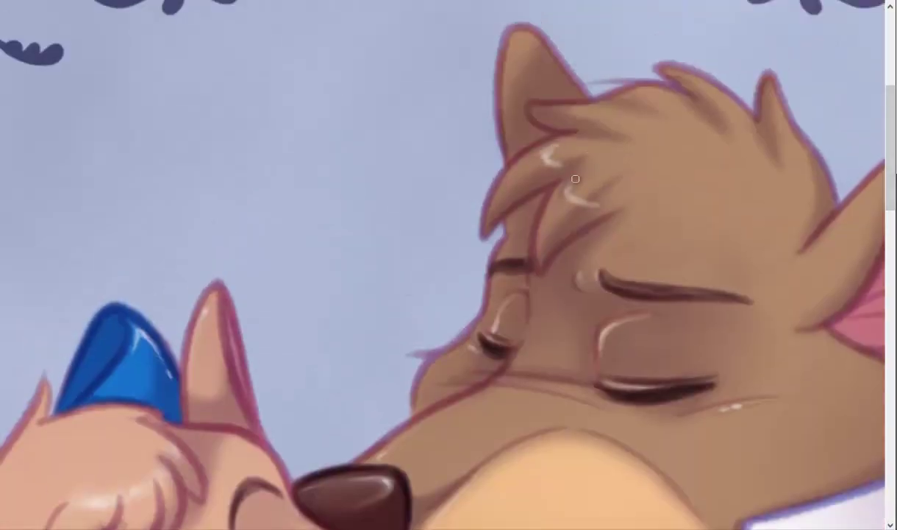
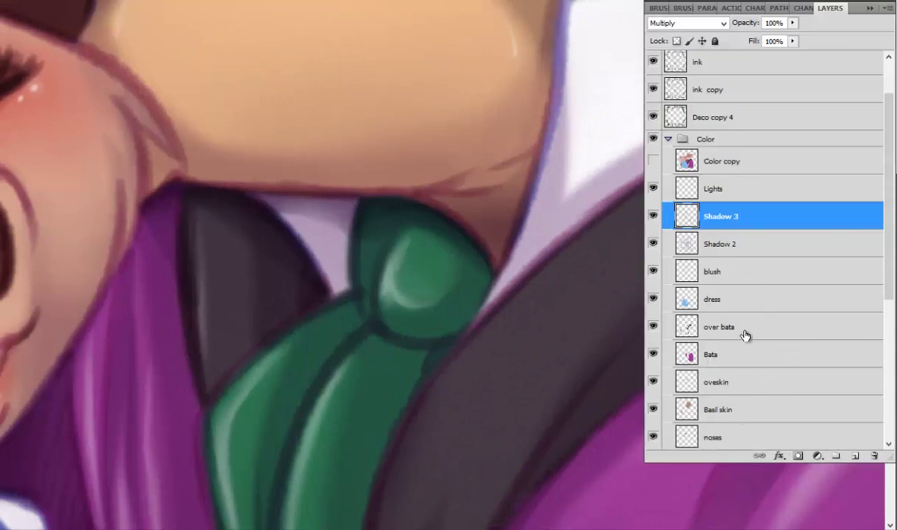
Move the 'ribbon n tie' layer above 'oveskin' and paint green into the collar gap.
scroll(745, 335, "down", 5)
left_click_drag(731, 277, 740, 158)
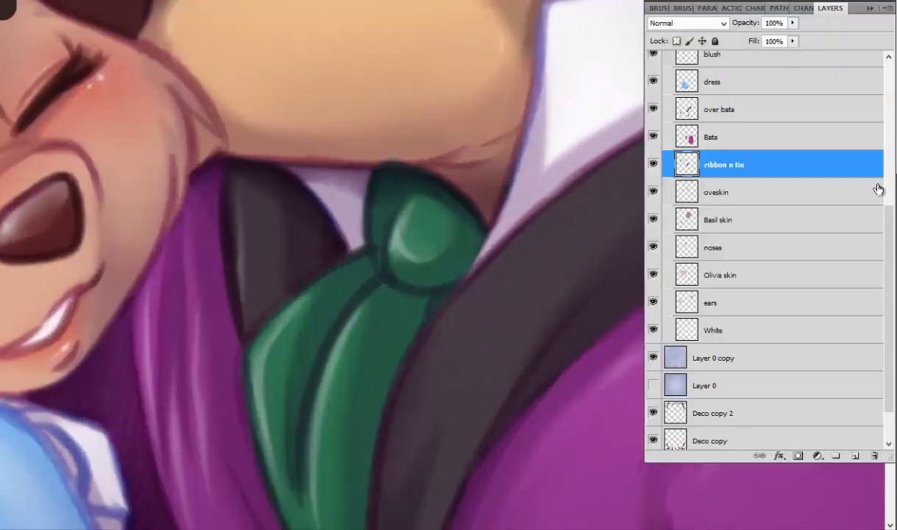
mouse_move(470, 210)
left_mouse_down()
mouse_move(537, 208)
mouse_move(461, 277)
mouse_move(478, 206)
mouse_move(548, 200)
left_mouse_up()
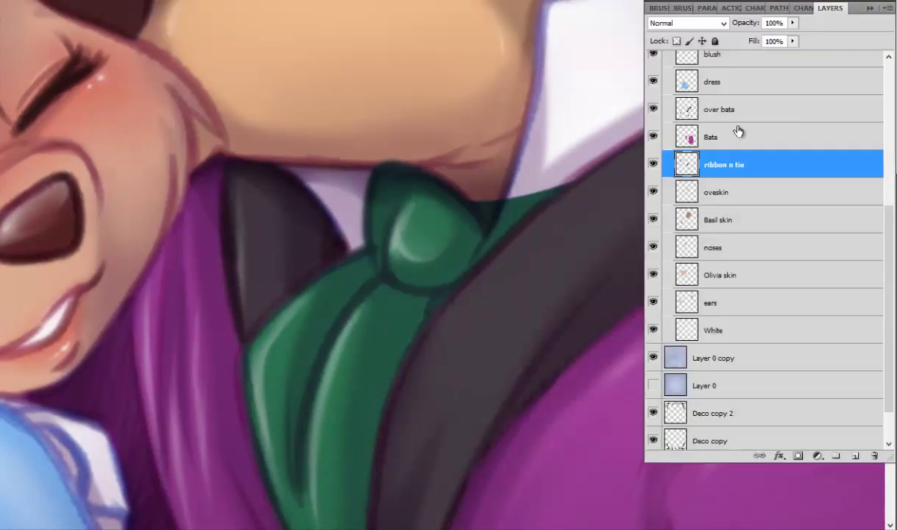
Select the ink copy layer and check the brush size and hardness.
scroll(740, 128, "up", 5)
left_click(708, 115)
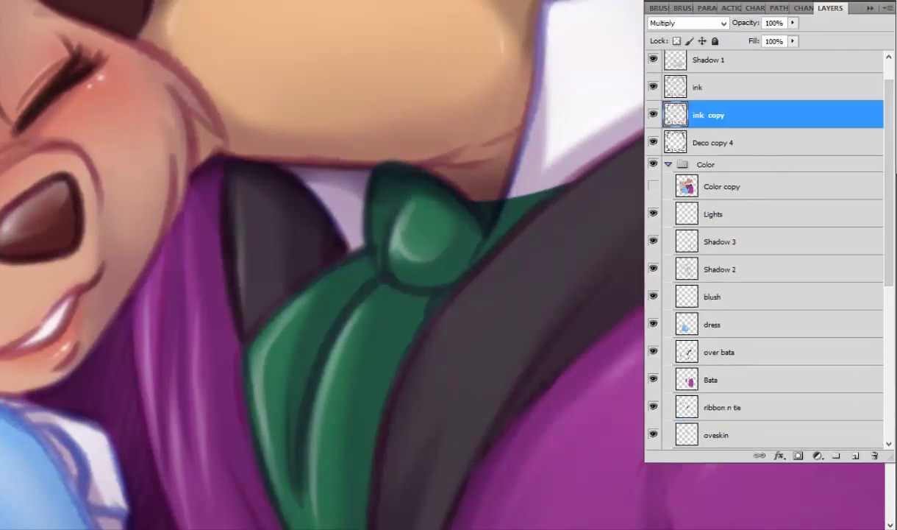
key("F7")
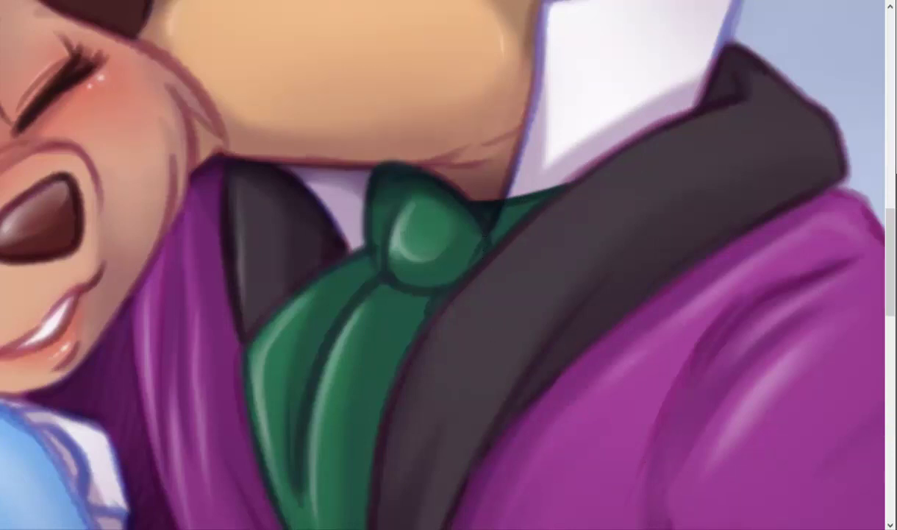
right_click(498, 214)
key("Escape")
key("F7")
Select the Shadow 3 layer, set up the brush and confirm the shading colour.
left_click(809, 243)
key("F7")
key("F7")
right_click(515, 265)
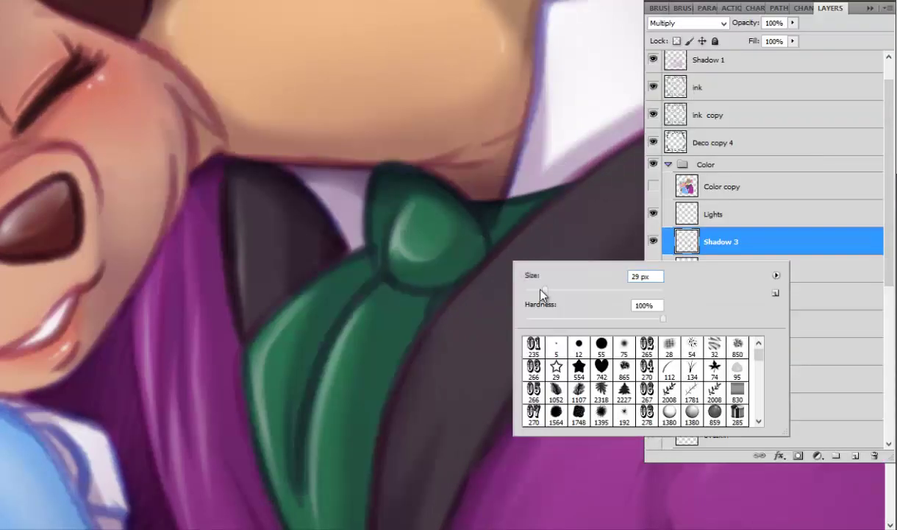
key("Escape")
key("F7")
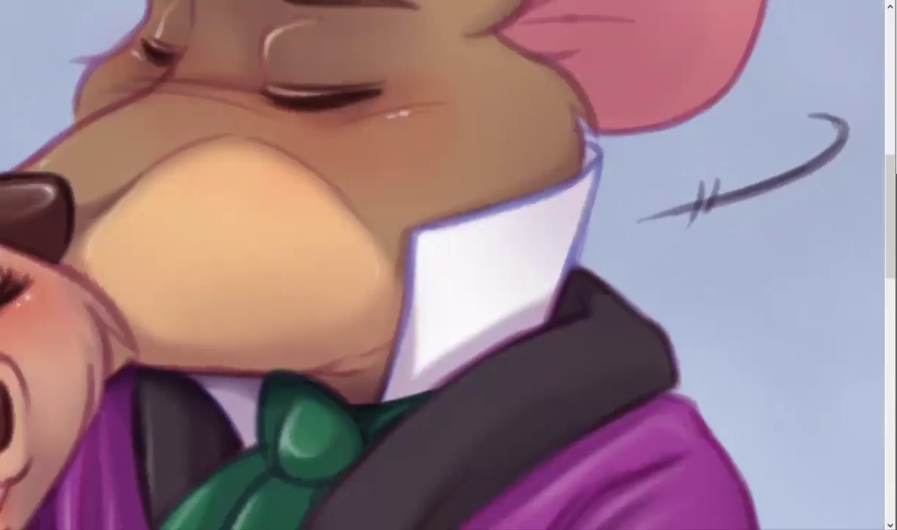
left_click(864, 215)
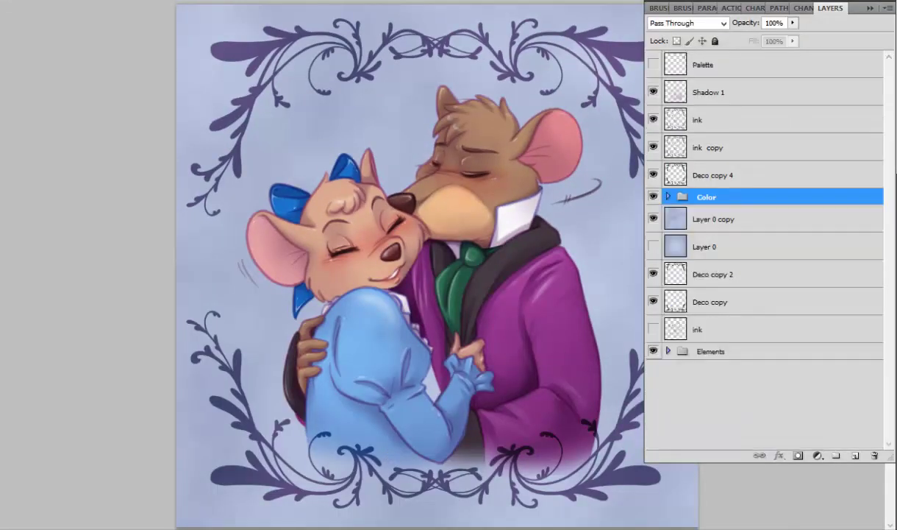
Add a new layer above Shadow 1 and name it Lights.
left_click(855, 455)
double_click(706, 92)
type("ts")
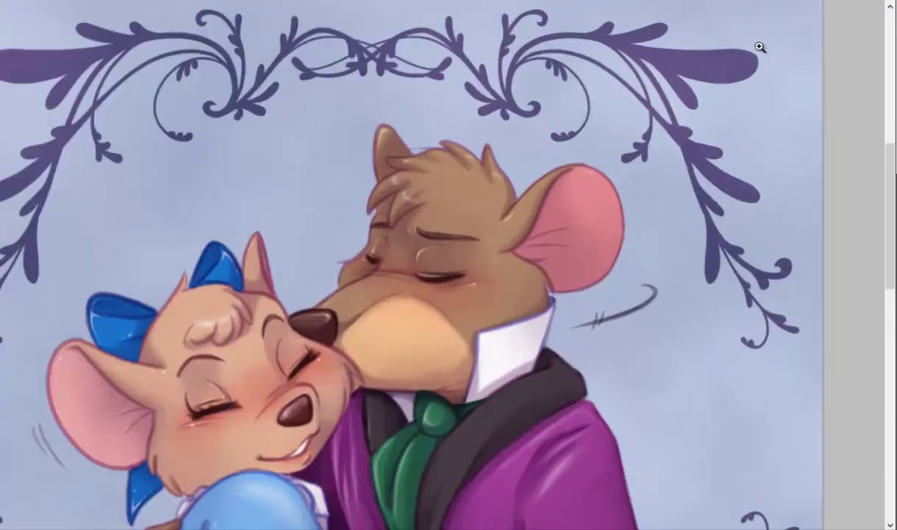
left_click(760, 47)
With a 100% hardness brush, paint white highlight dots on the flourish and leaf tips.
right_click(685, 112)
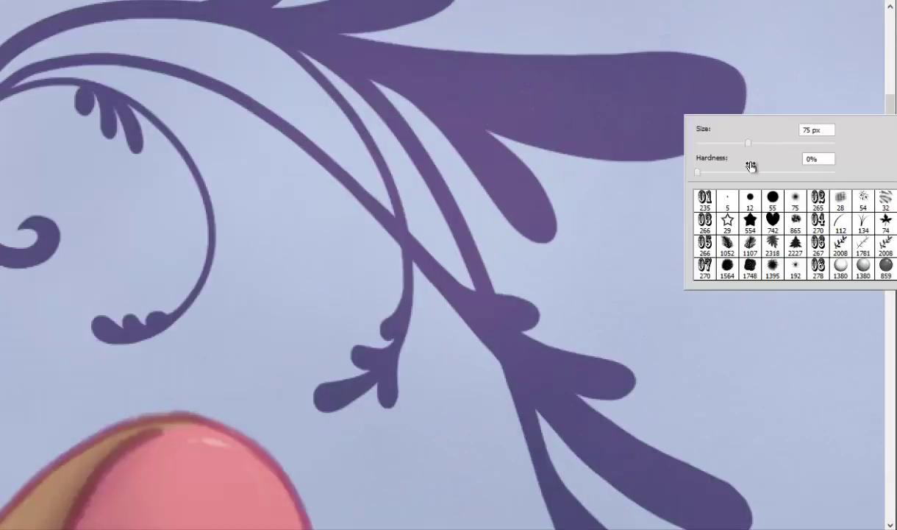
mouse_move(753, 167)
left_mouse_down()
mouse_move(879, 167)
mouse_move(891, 183)
left_mouse_up()
left_click(726, 98)
left_click(736, 357)
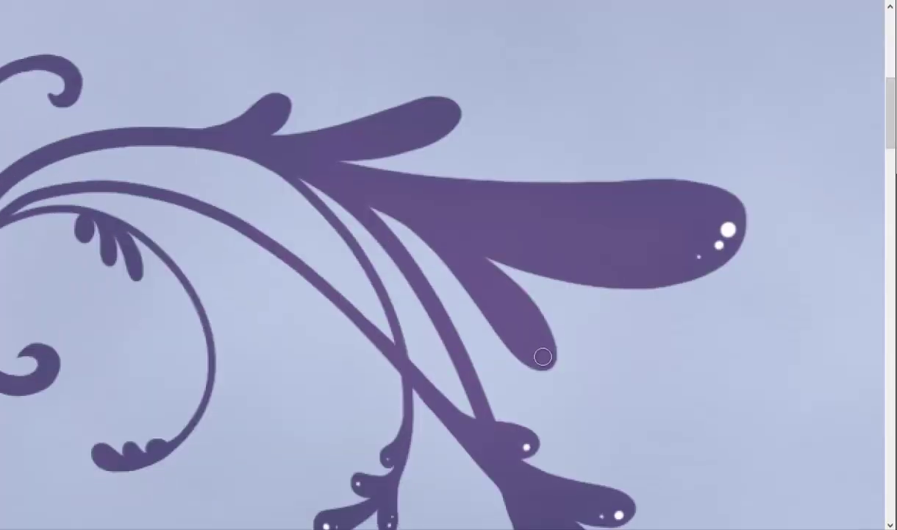
left_click(540, 355)
left_click(443, 122)
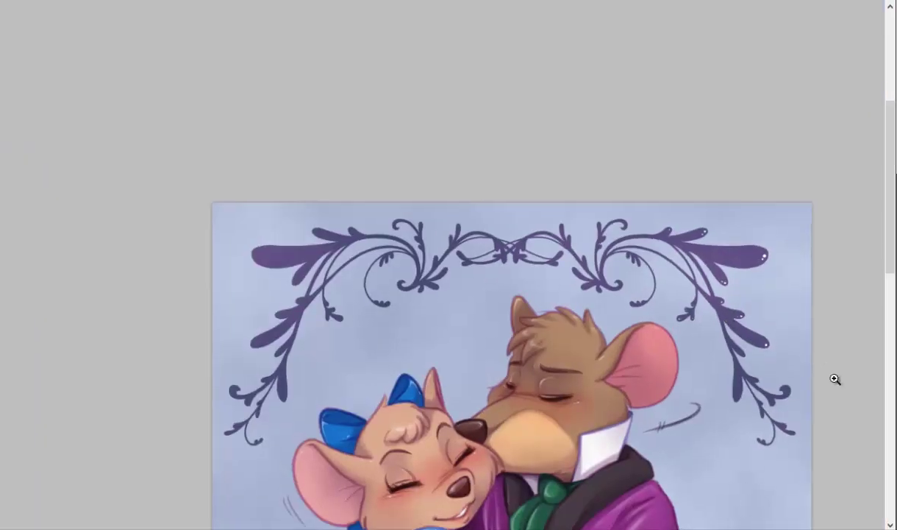
scroll(728, 353, "up", 5)
scroll(342, 145, "down", 3)
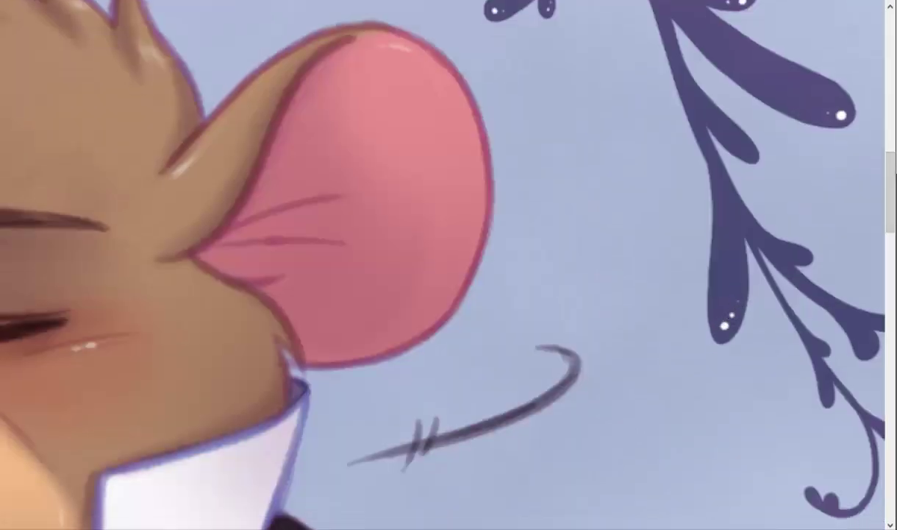
scroll(695, 302, "right", 3)
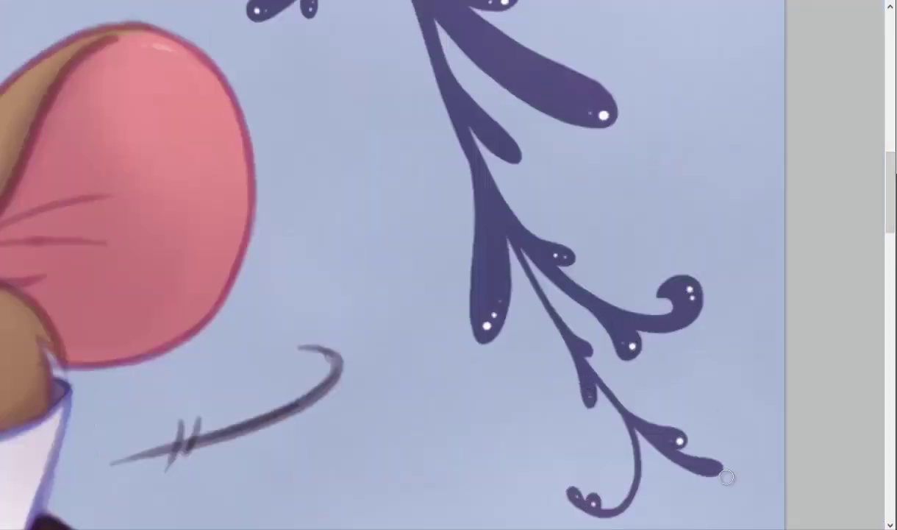
scroll(726, 477, "down", 1)
scroll(583, 242, "up", 2)
scroll(741, 357, "down", 3)
scroll(603, 160, "up", 1)
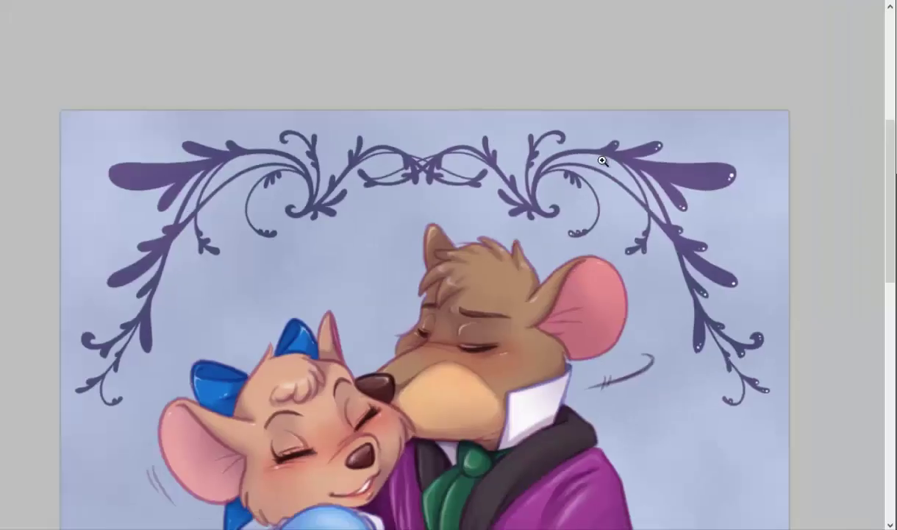
scroll(602, 160, "up", 2)
scroll(618, 147, "up", 1)
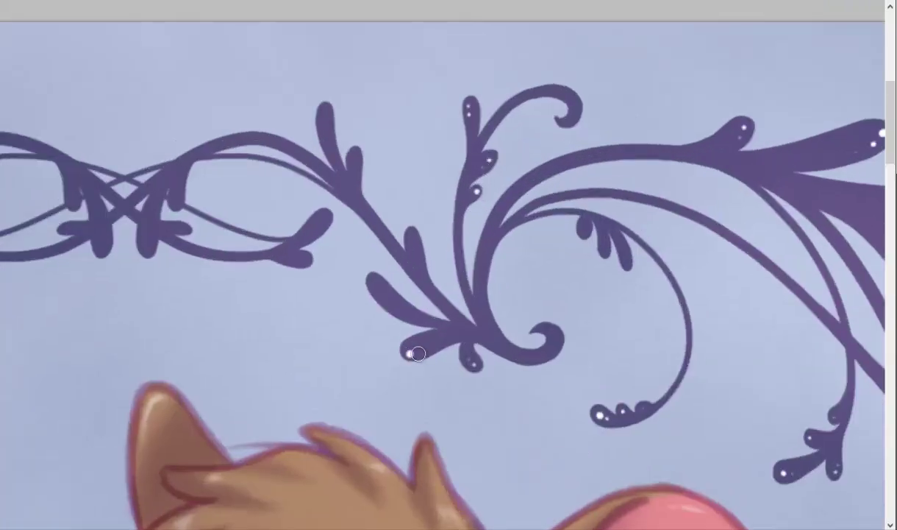
Set the Lights layer's blend mode to Screen.
key("F7")
left_click(682, 23)
left_click(681, 200)
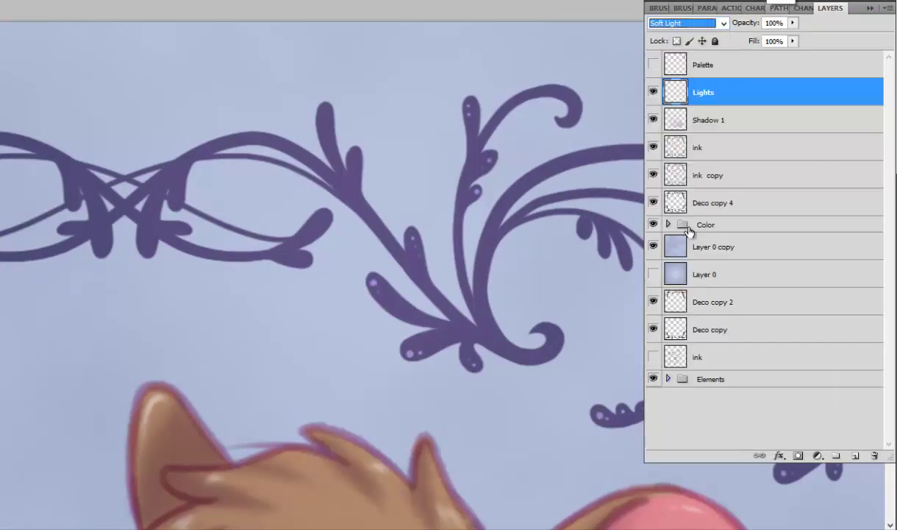
left_click(693, 132)
left_click(723, 23)
key("Escape")
key("F7")
scroll(468, 260, "right", 3)
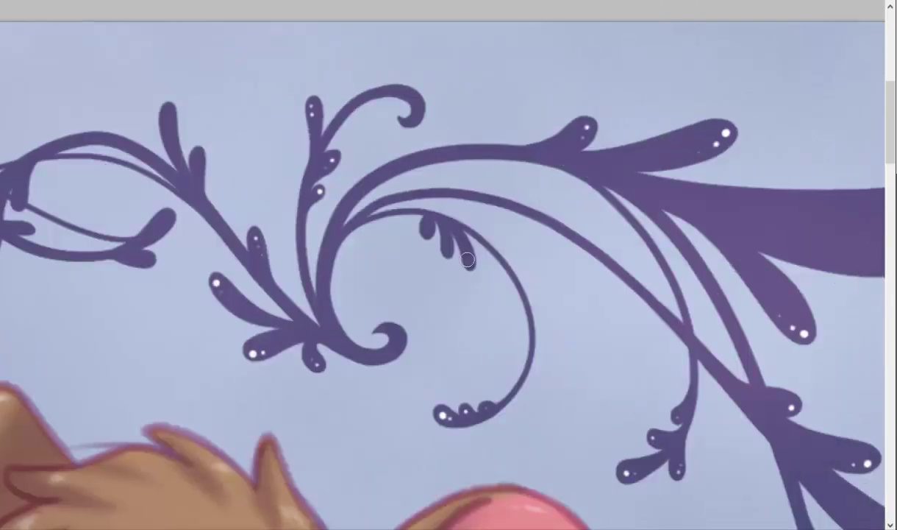
scroll(680, 231, "left", 10)
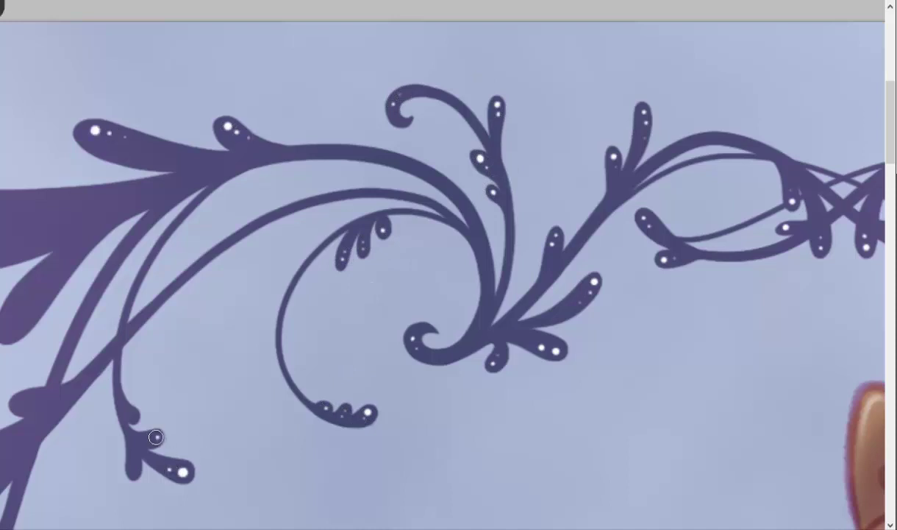
scroll(133, 417, "left", 5)
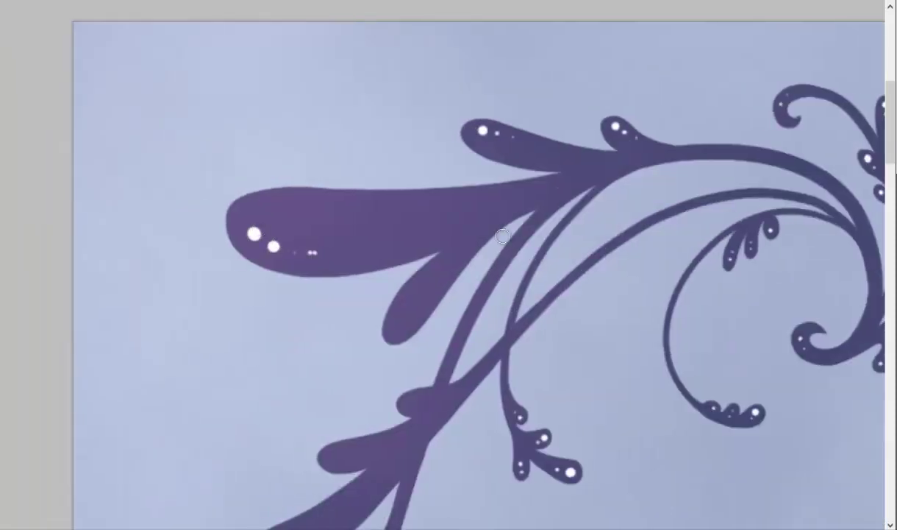
scroll(466, 136, "down", 5)
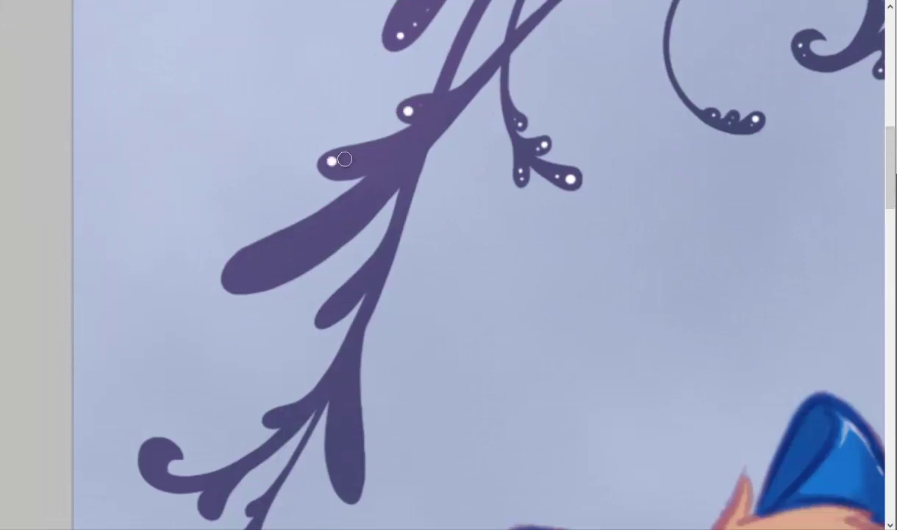
scroll(349, 281, "down", 3)
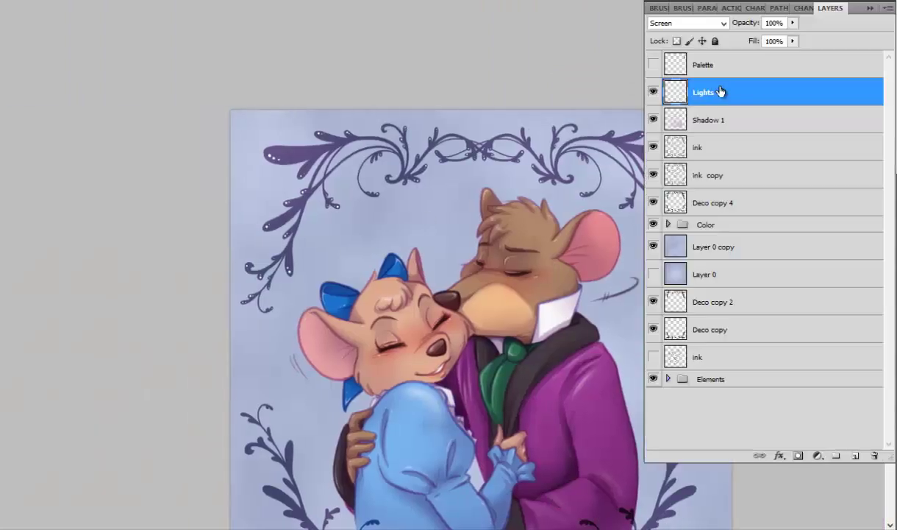
Duplicate the Lights layer and flip the copy horizontally to mirror the sparkles.
key("ctrl+j")
left_click(125, 376)
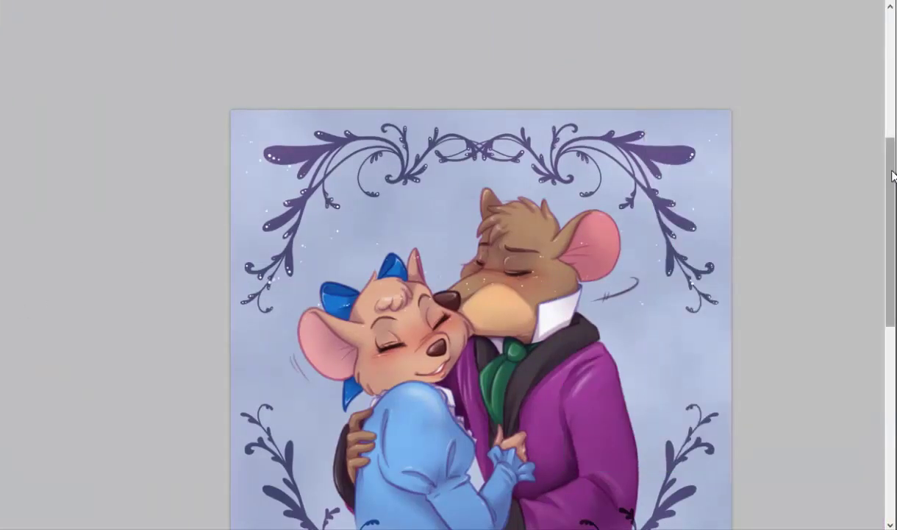
scroll(700, 114, "down", 3)
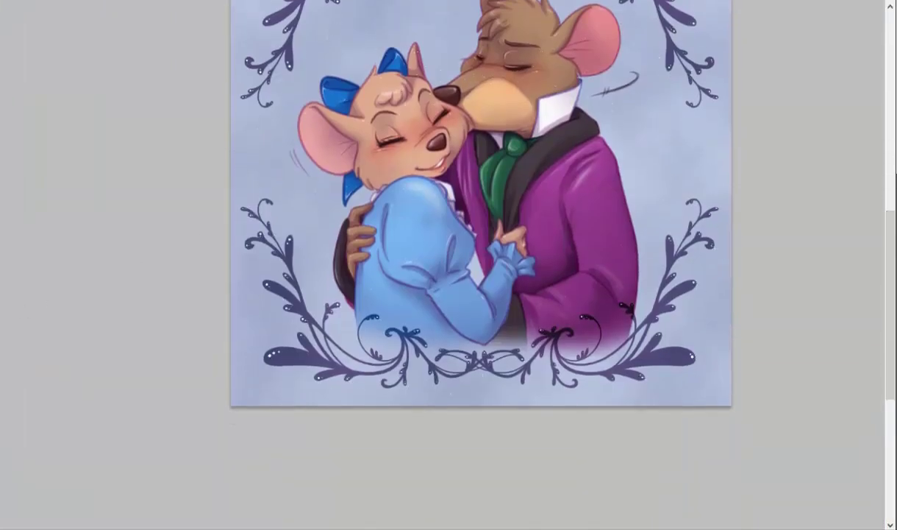
scroll(588, 172, "up", 5)
scroll(736, 295, "down", 2)
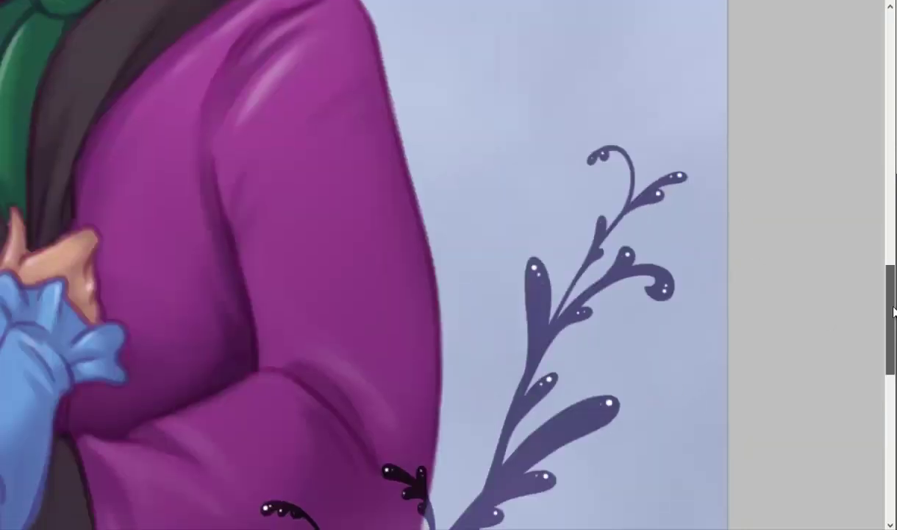
scroll(574, 419, "down", 3)
scroll(575, 419, "left", 5)
scroll(704, 451, "left", 1)
scroll(879, 304, "up", 3)
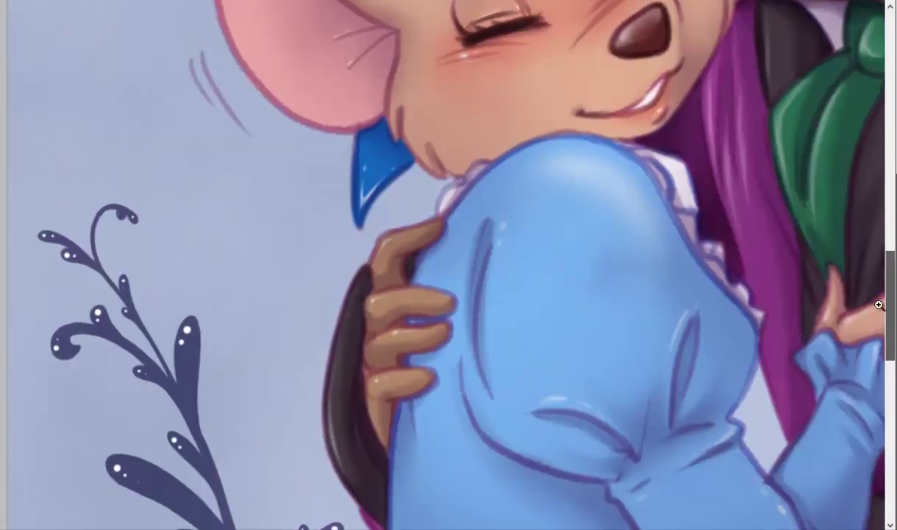
scroll(879, 305, "down", 5)
scroll(879, 305, "right", 3)
key("F7")
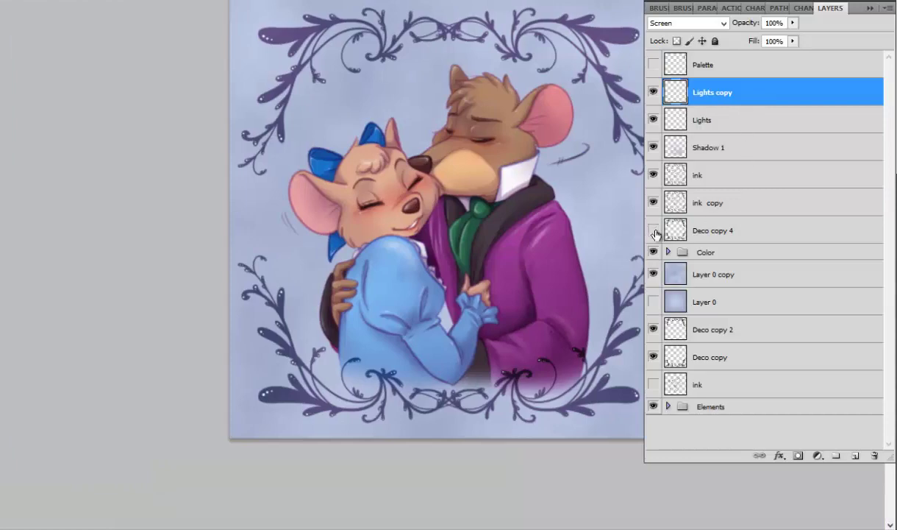
Show and select Deco copy 4, then tint the top-left, centre and right flourishes pink-purple.
left_click(654, 233)
left_click(771, 226)
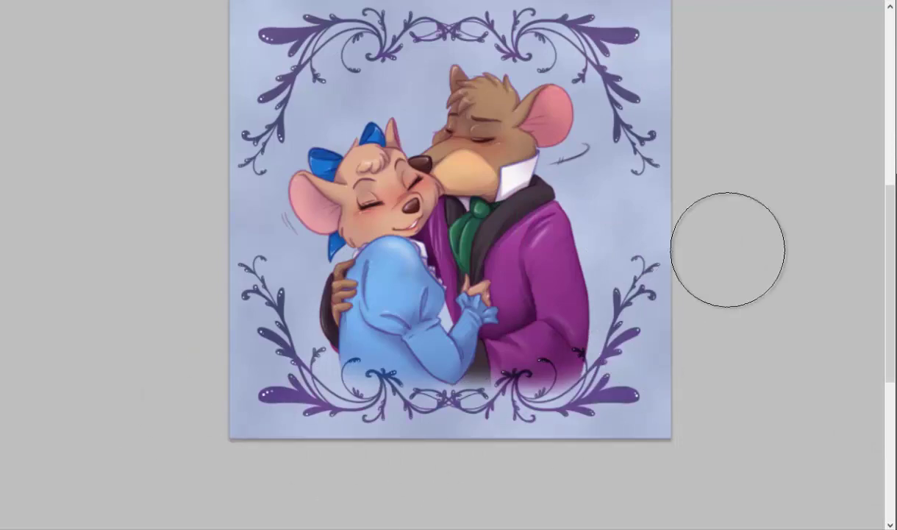
left_click_drag(625, 88, 577, 19)
mouse_move(316, 22)
left_mouse_down()
mouse_move(265, 59)
mouse_move(250, 103)
left_mouse_up()
left_click_drag(367, 30, 456, 44)
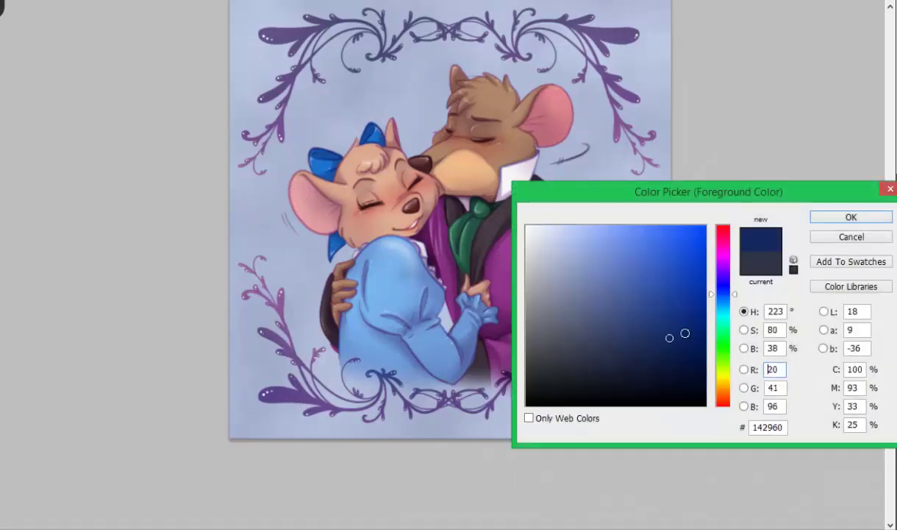
scroll(410, 130, "up", 3)
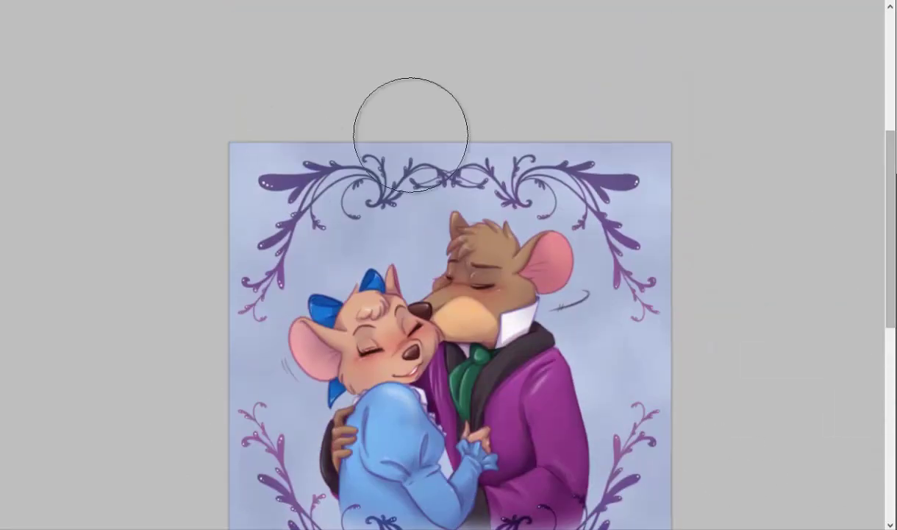
scroll(646, 282, "down", 1)
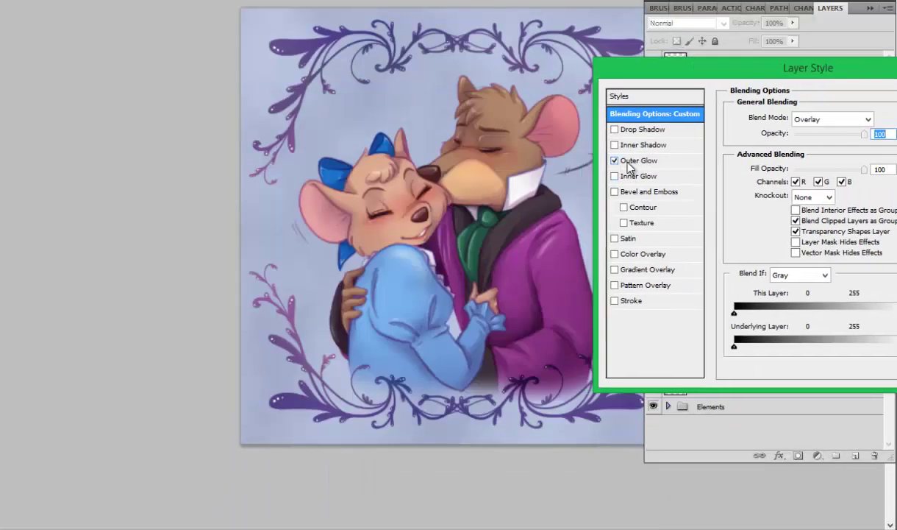
left_click(629, 167)
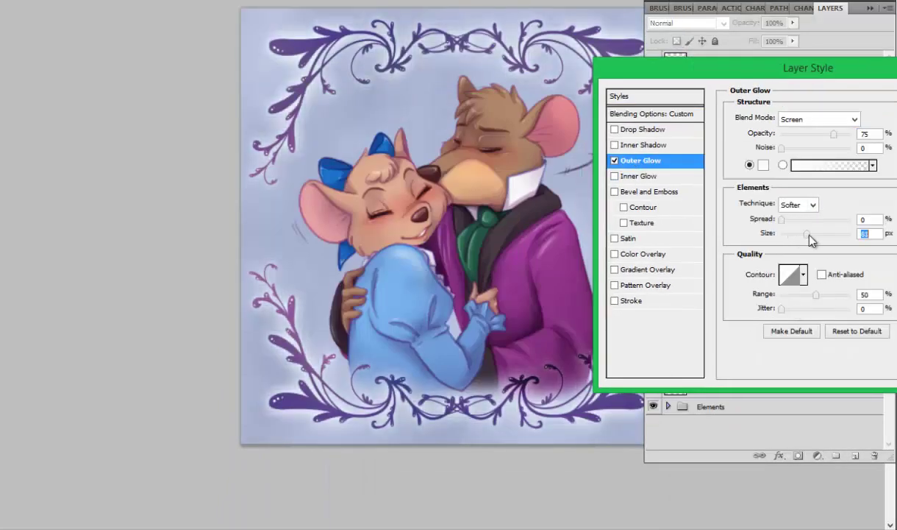
Set the frame's Outer Glow to 16 px size, 100% range and 13% jitter with wider spread.
left_click_drag(772, 68, 684, 126)
left_click_drag(691, 352, 718, 358)
left_click_drag(651, 366, 658, 366)
left_click_drag(662, 292, 676, 277)
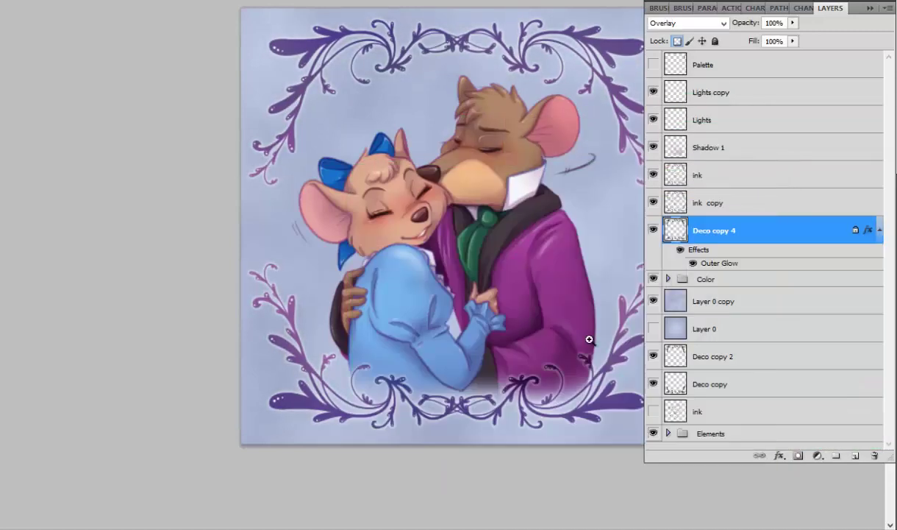
left_click(676, 92)
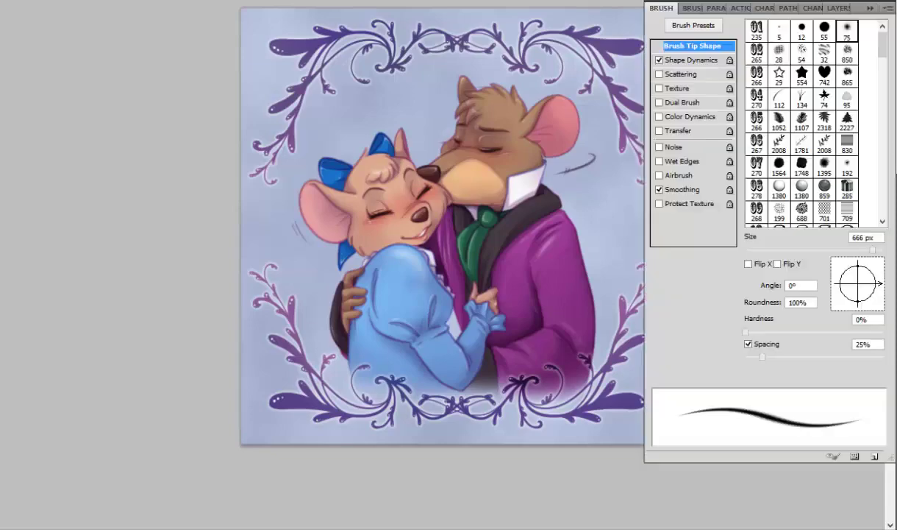
Set a 5 px, 100% hardness brush on Lights copy for dabbing background sparkles.
right_click(574, 163)
key("Tab")
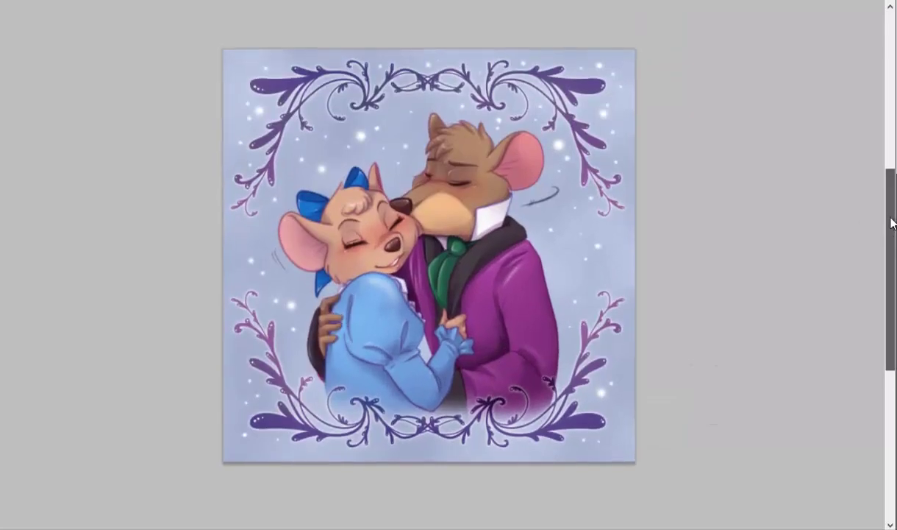
key("F7")
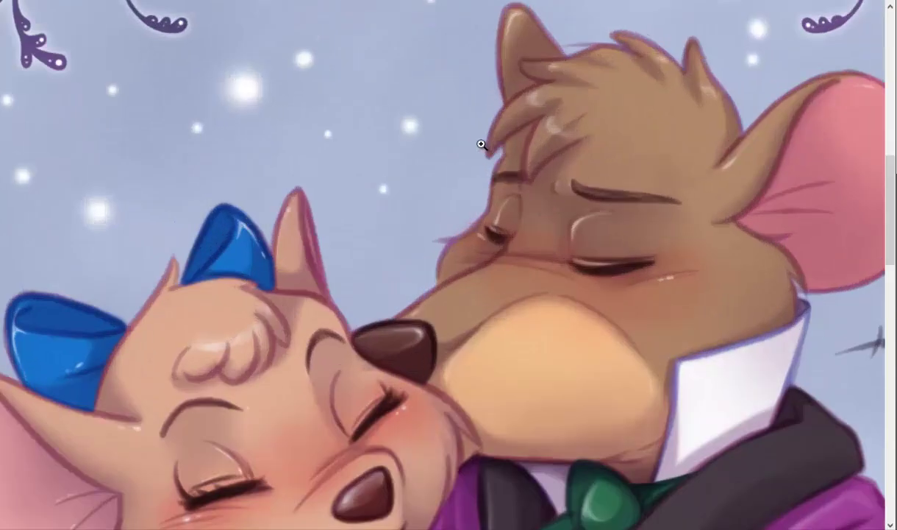
right_click(479, 184)
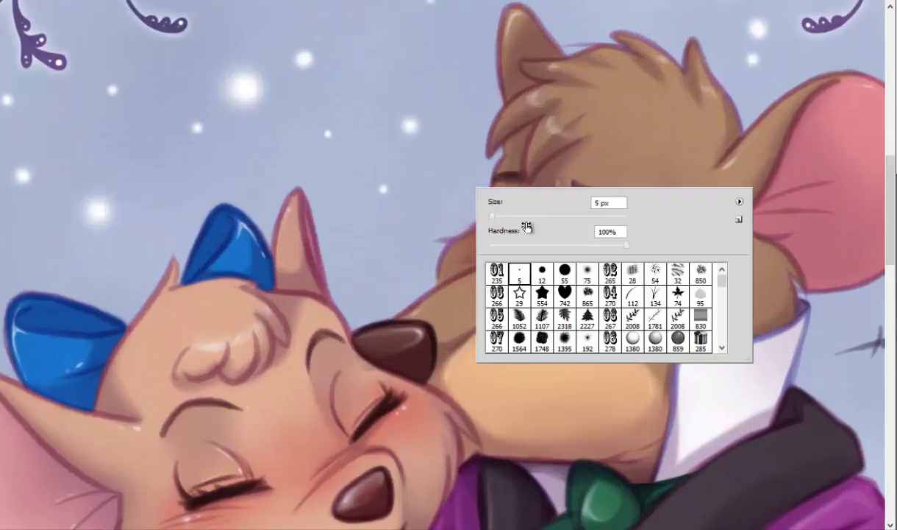
key("Return")
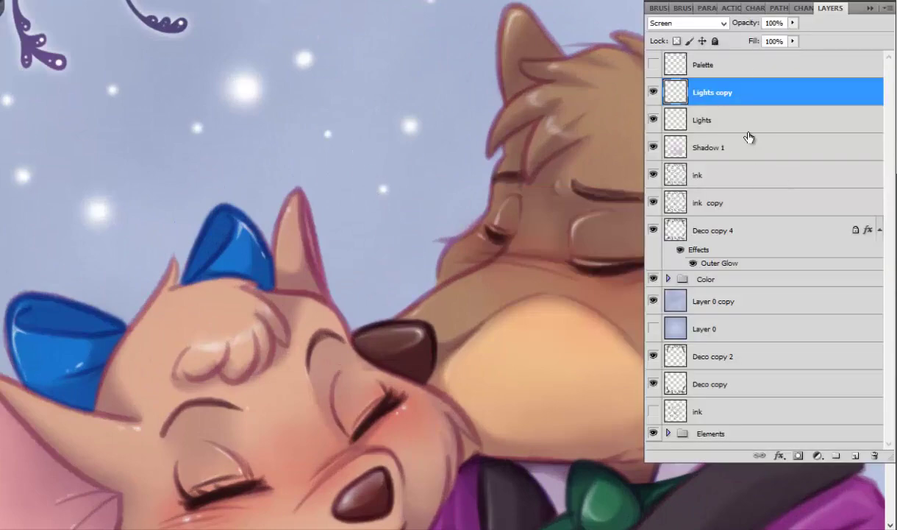
Draw a curved blue line above the mice's heads and pick a red foreground colour.
left_click(728, 176)
left_click_drag(391, 276, 370, 176)
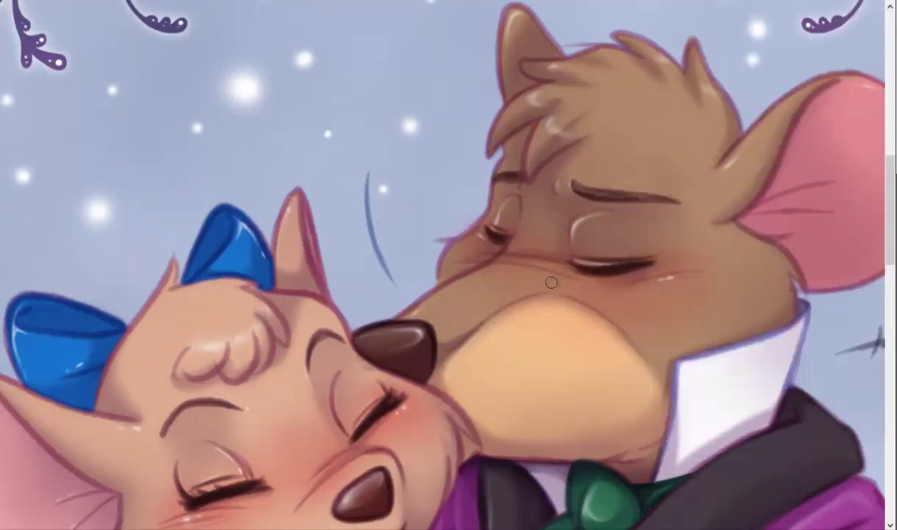
left_click_drag(636, 250, 632, 239)
left_click(723, 228)
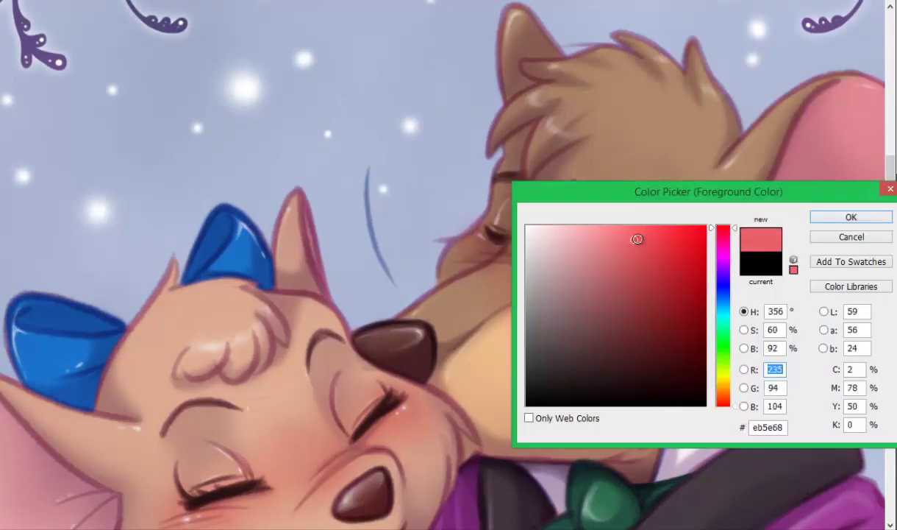
left_click(629, 250)
left_click(851, 217)
Expand the Color layer group and delete the accidentally created Layer 5.
right_click(491, 225)
key("Return")
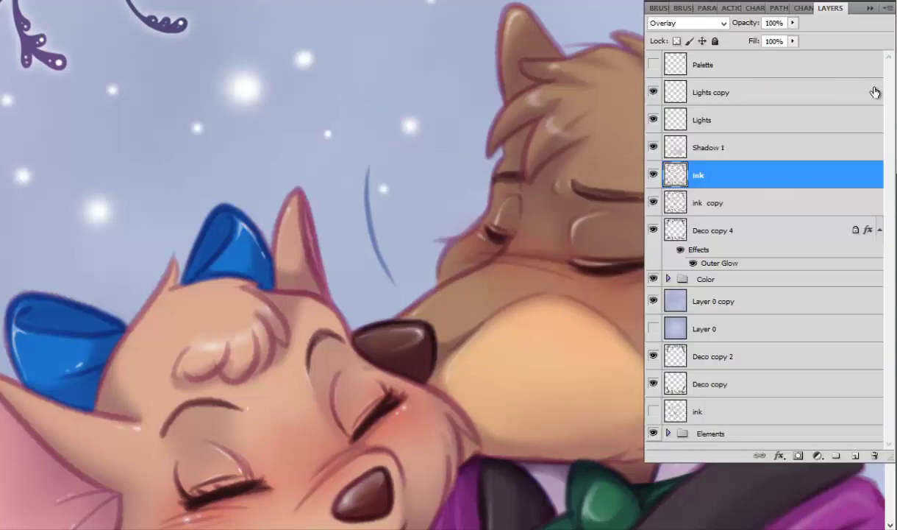
left_click(667, 279)
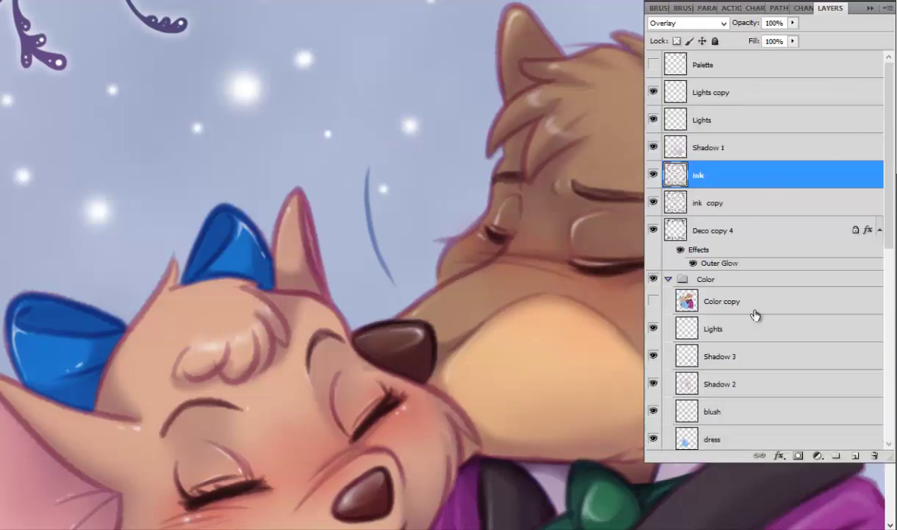
left_click_drag(756, 331, 740, 415)
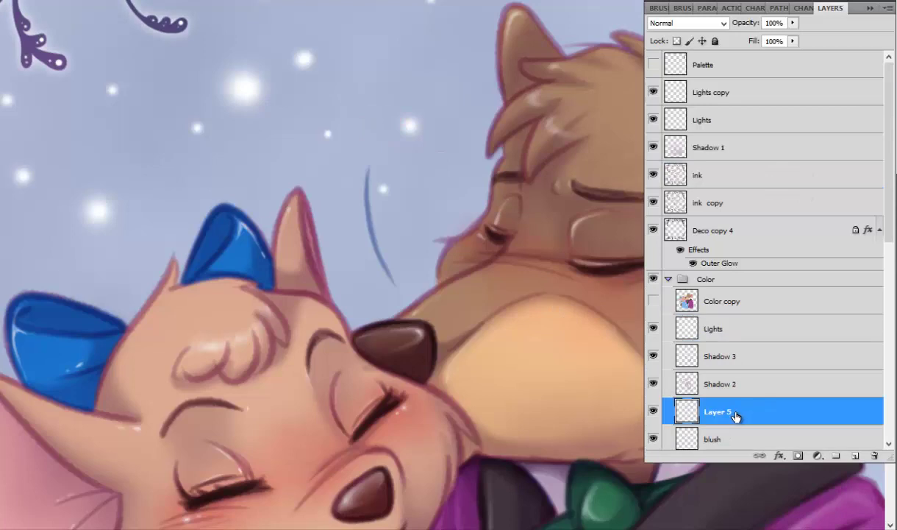
left_click(875, 456)
left_click(362, 177)
Pick a pale greyish-pink colour, select the Shadow 2 layer and adjust the brush size.
right_click(380, 119)
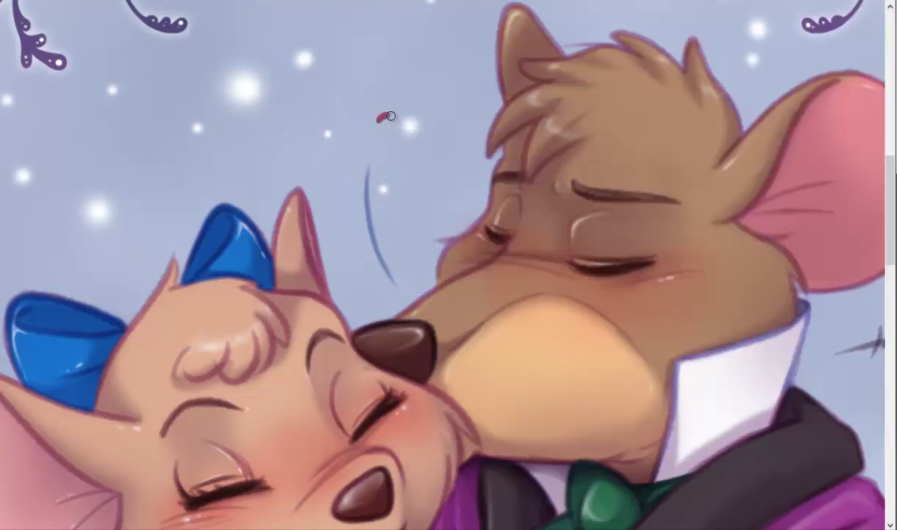
key("F7")
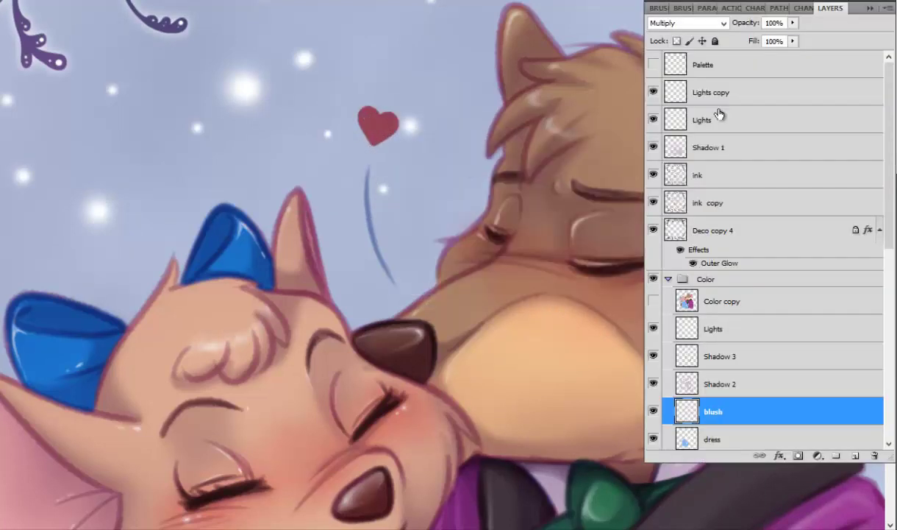
key("F7")
left_click_drag(631, 250, 551, 268)
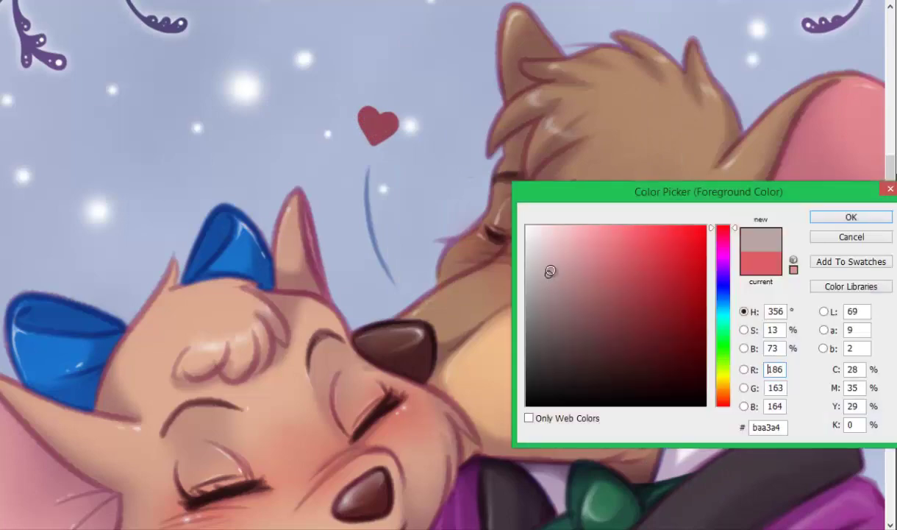
key("Return")
key("F7")
left_click(765, 383)
right_click(408, 156)
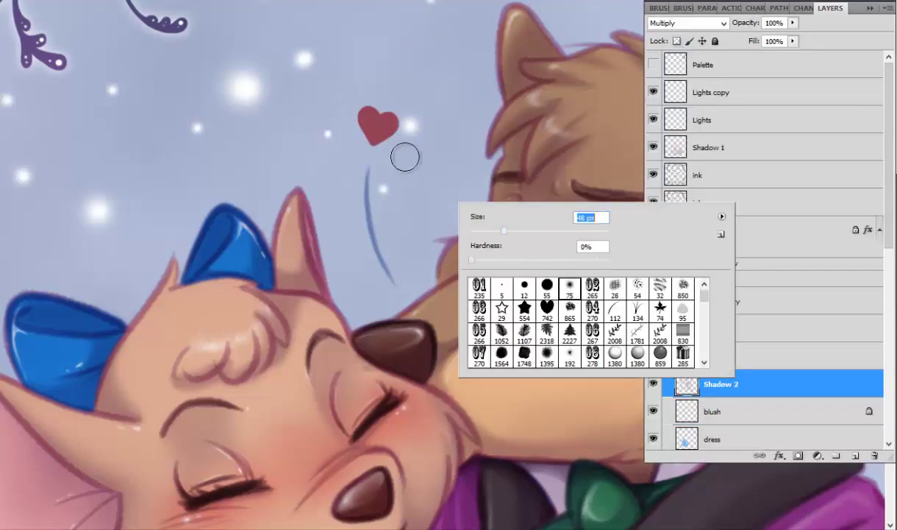
key("Escape")
scroll(802, 396, "down", 3)
Load the heart's outline as a selection and zoom in close on it.
left_click(754, 231)
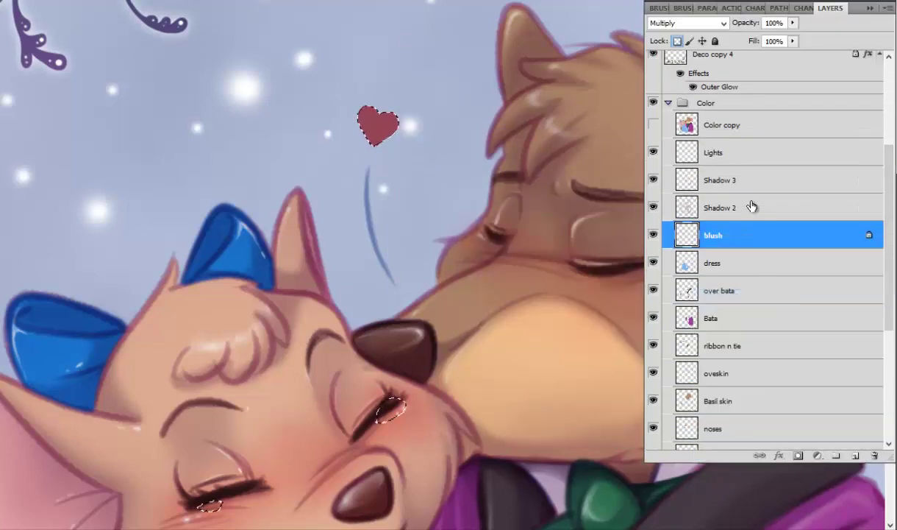
key("F7")
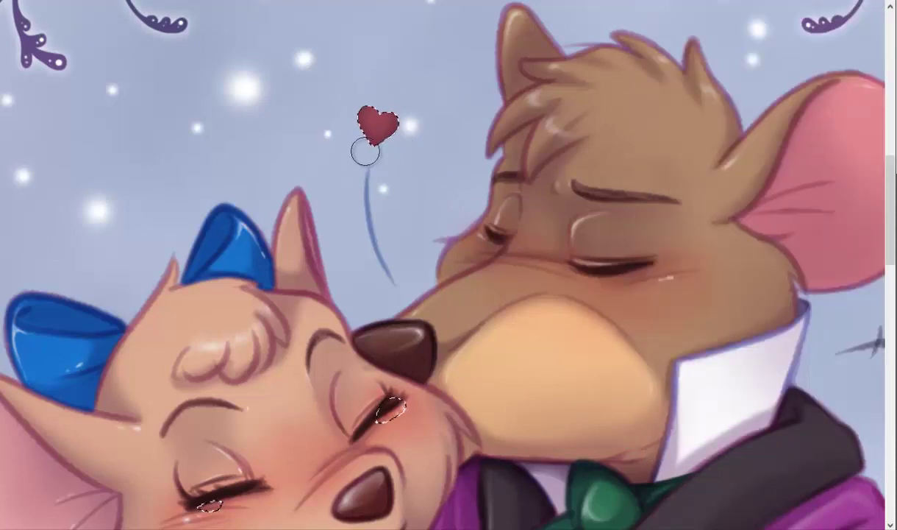
left_click_drag(389, 118, 452, 124)
right_click(450, 184)
key("Escape")
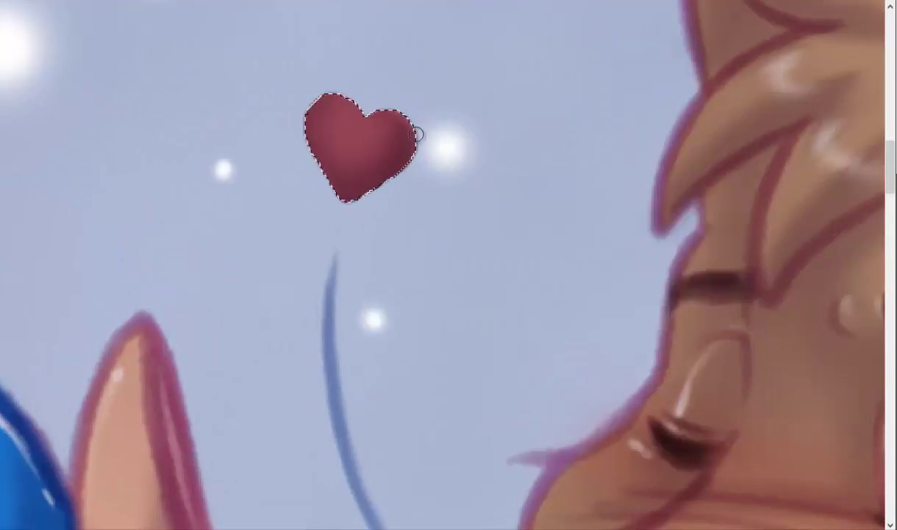
right_click(438, 138)
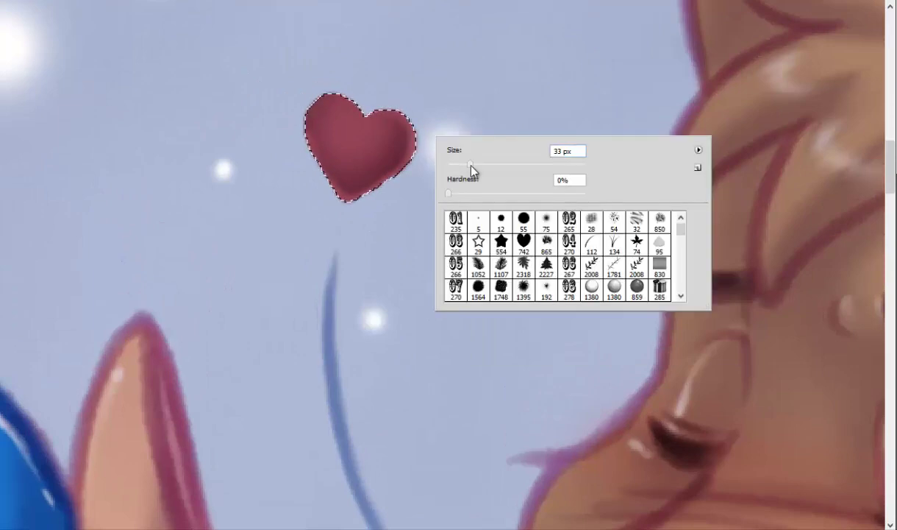
key("Escape")
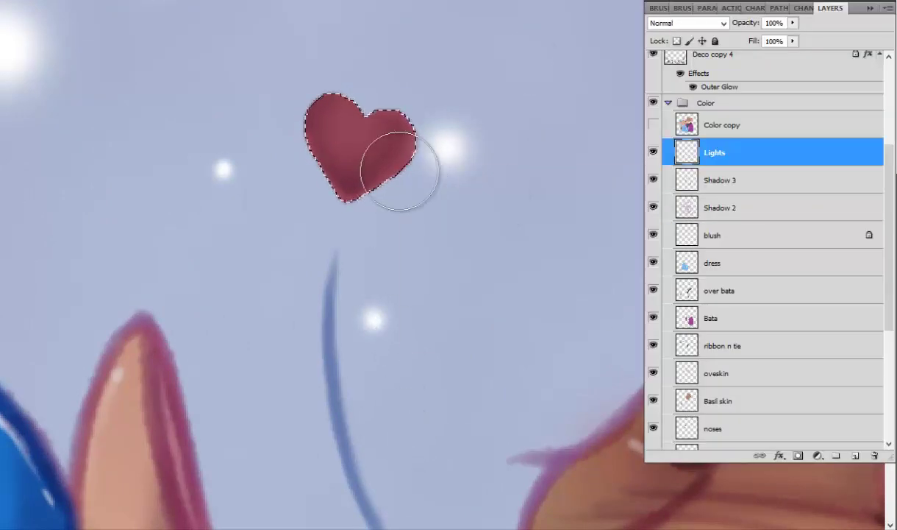
Paint a light dab and small white highlights on the heart's upper-left lobe, then deselect.
left_click(331, 117)
right_click(371, 175)
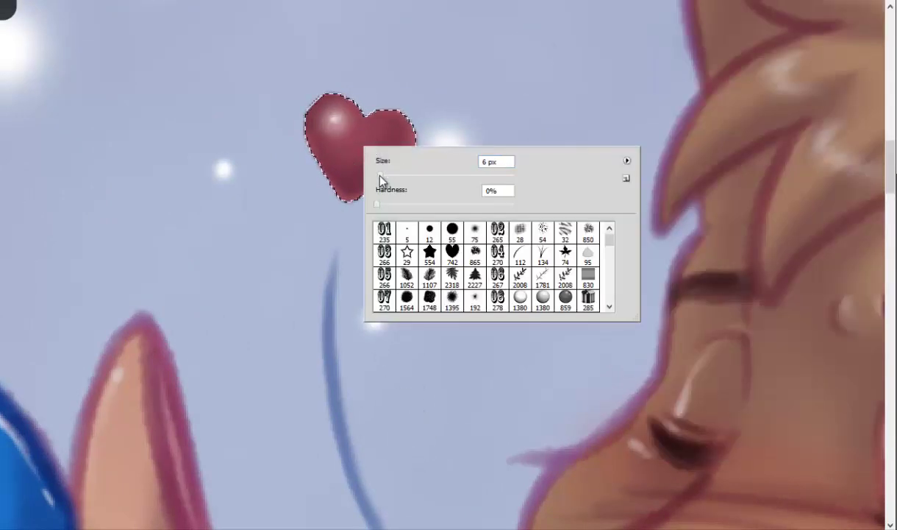
key("Escape")
left_click(334, 140)
key("bracketright")
key("bracketright")
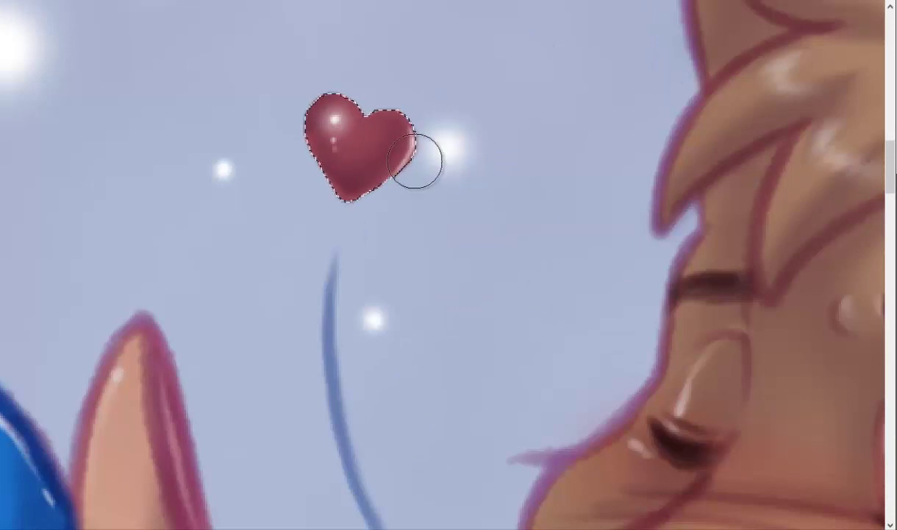
key("ctrl+d")
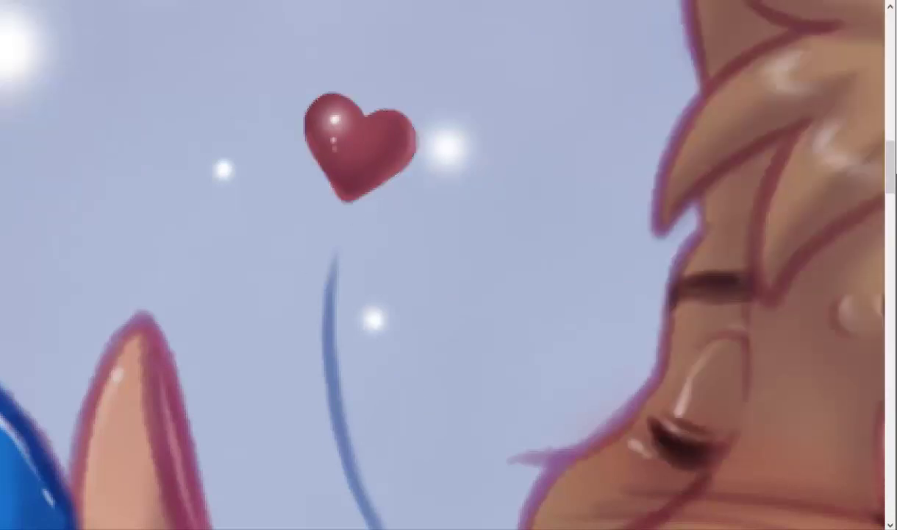
key("ctrl+minus")
key("ctrl+minus")
key("ctrl+minus")
key("ctrl+plus")
key("ctrl+plus")
key("ctrl+plus")
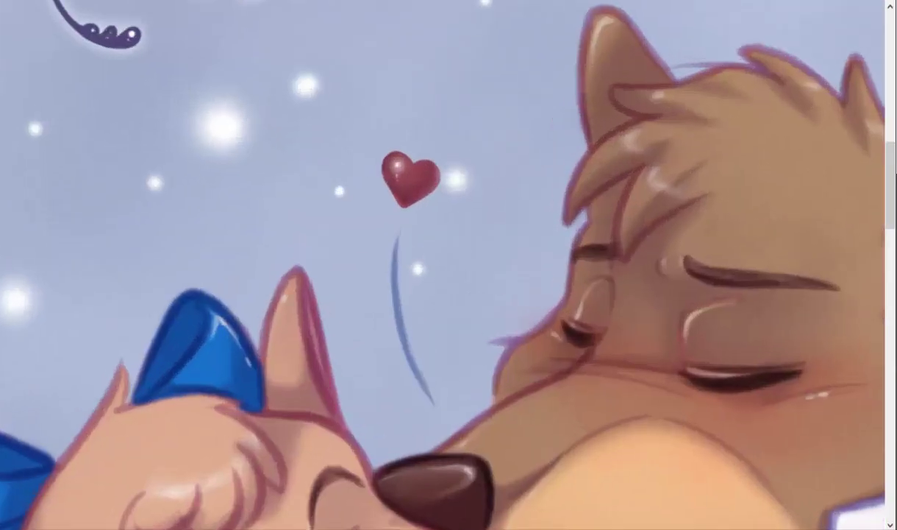
key("F7")
key("F7")
key("ctrl+minus")
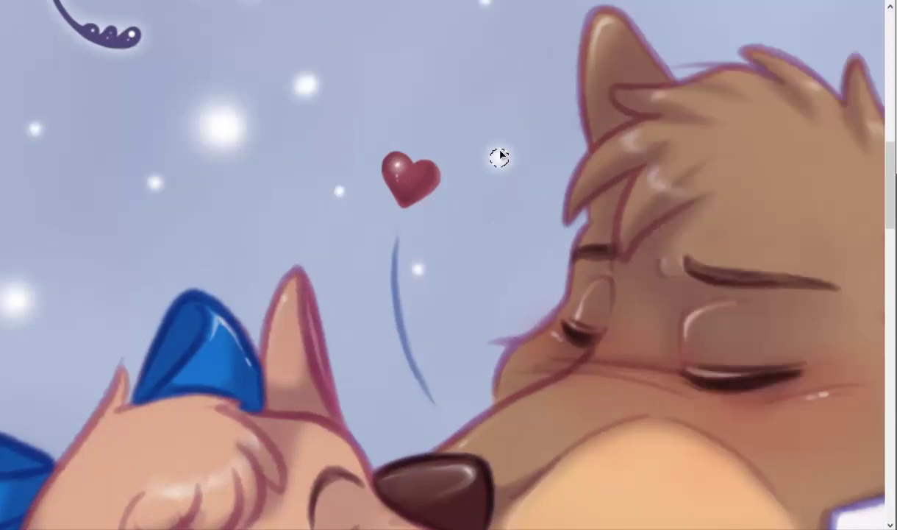
key("ctrl+minus")
key("ctrl+minus")
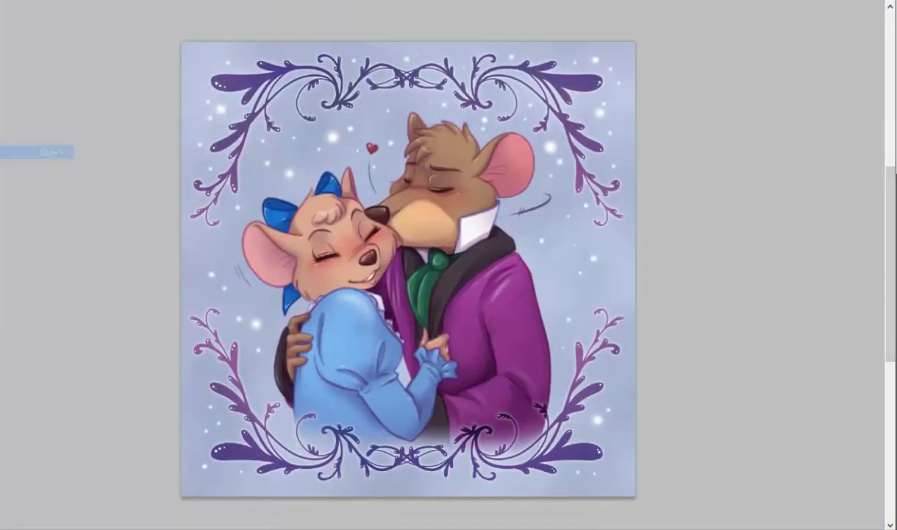
Make the Firma layer visible to show the lower-right signature, then zoom in.
key("F7")
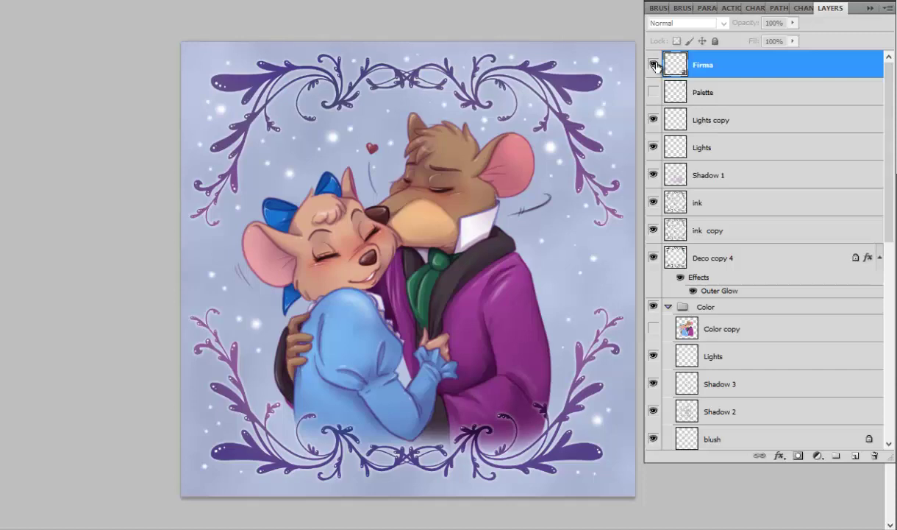
left_click(654, 64)
key("F7")
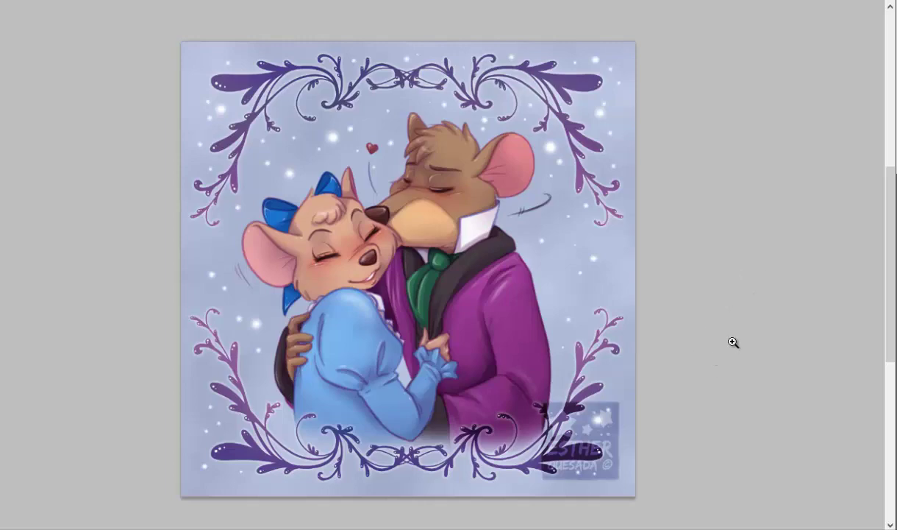
left_click_drag(723, 352, 721, 386)
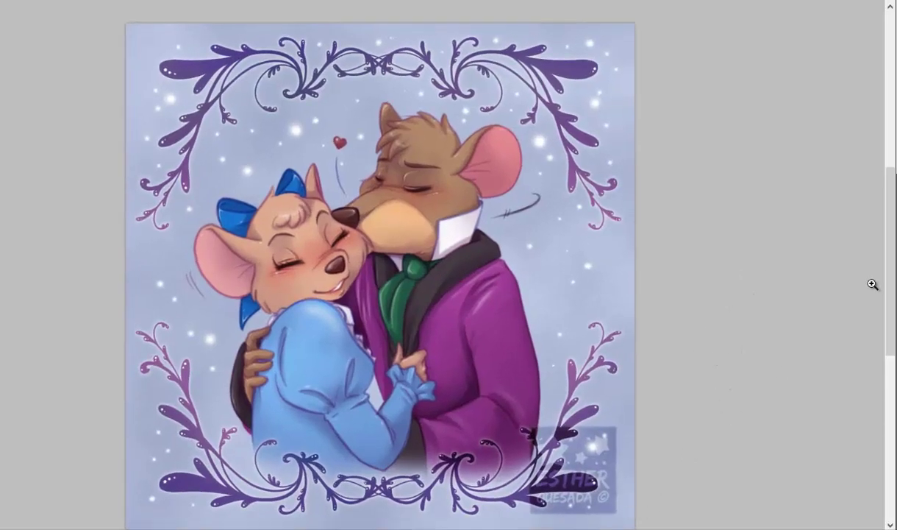
scroll(824, 316, "down", 1)
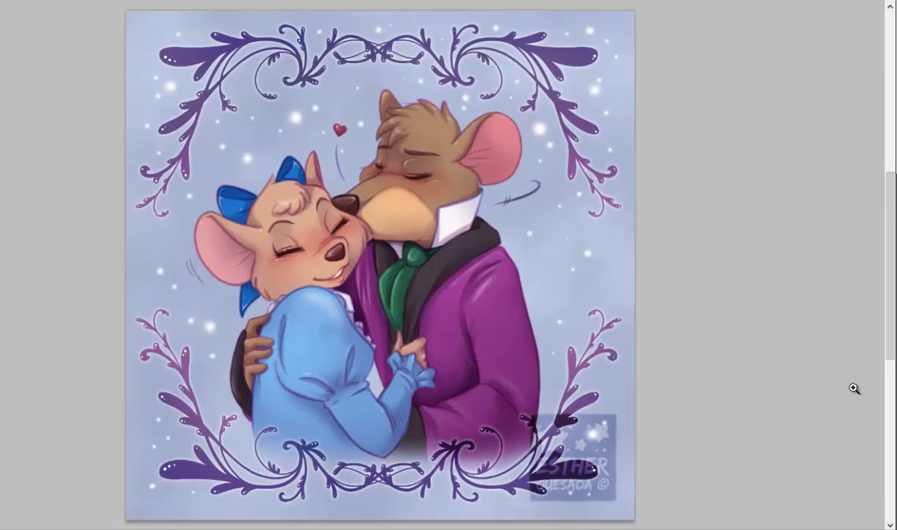